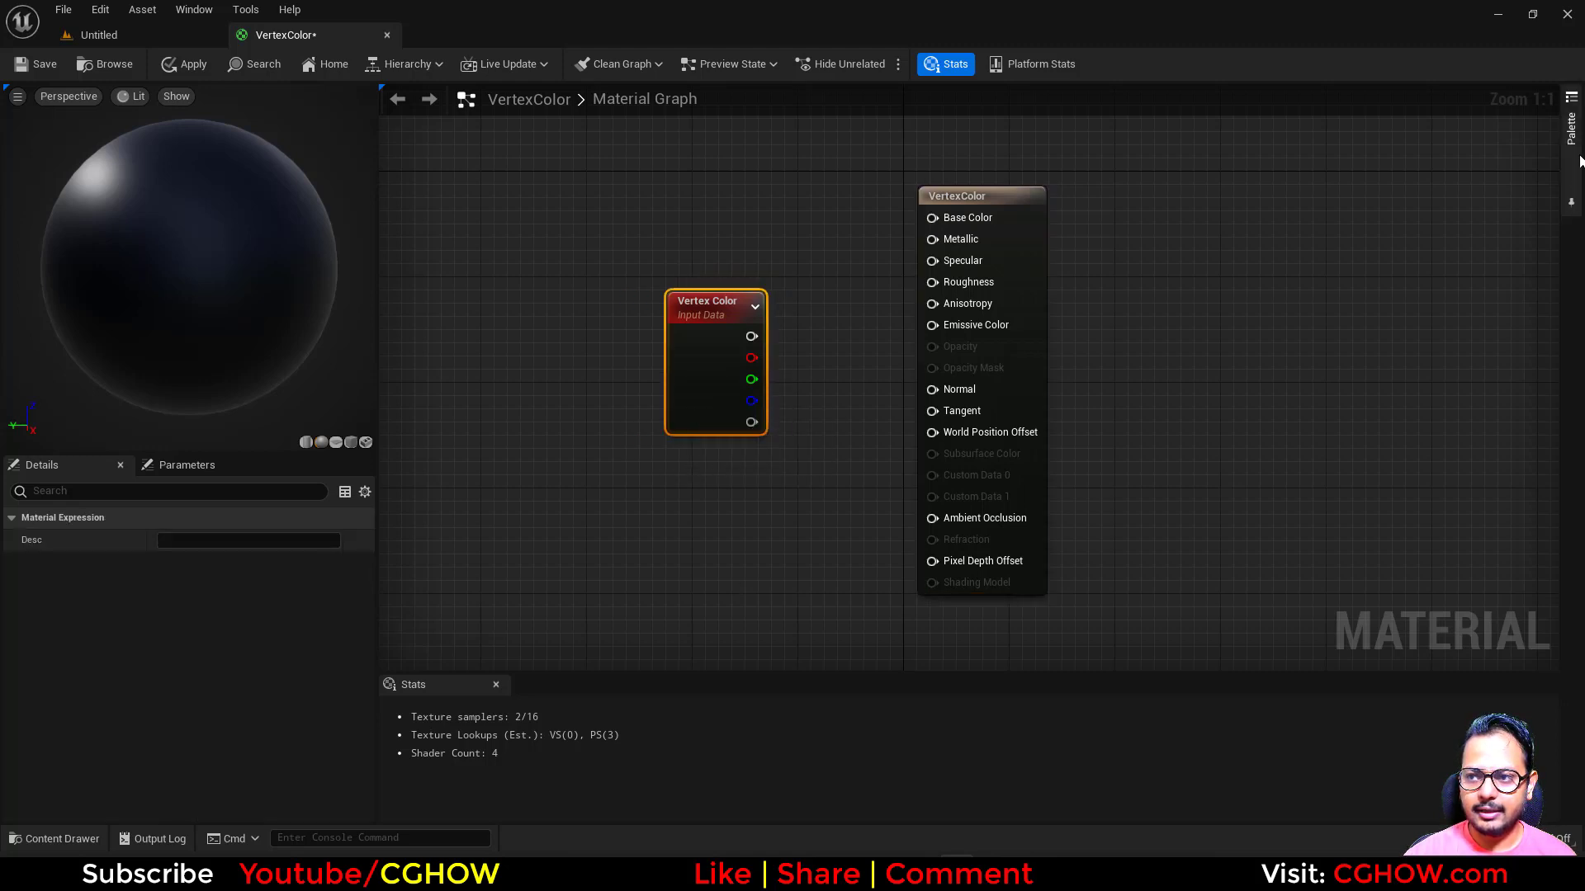
Reposition the Vertex Color node and connect its combined colour output to the material's Emissive Color input.
click(1573, 132)
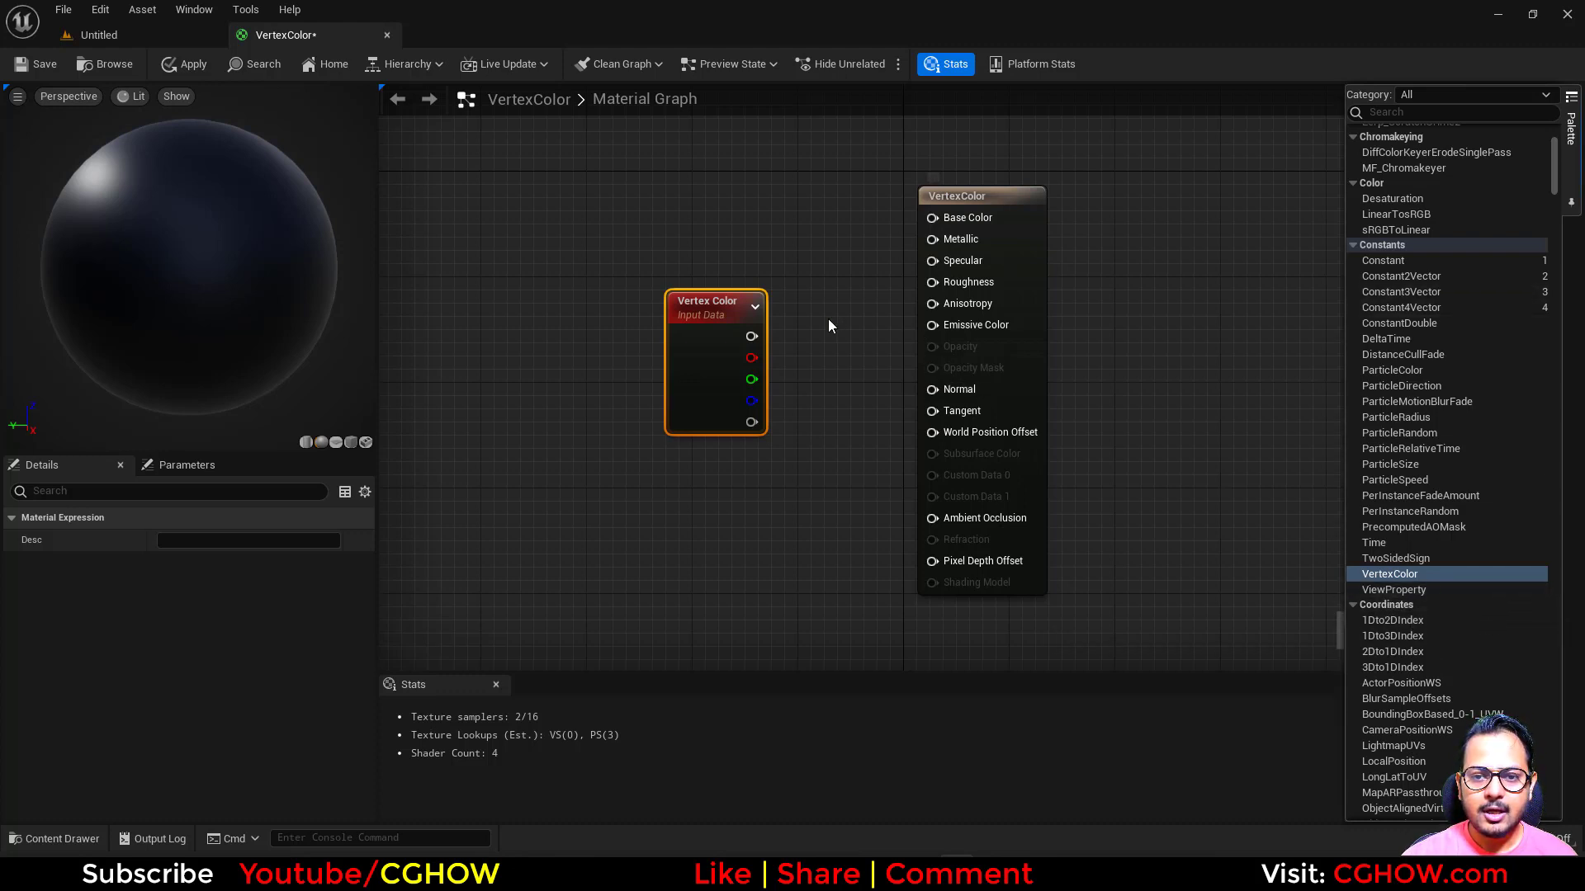
click(794, 535)
mouse_move(682, 377)
mouse_down()
mouse_move(652, 365)
mouse_move(656, 394)
mouse_up()
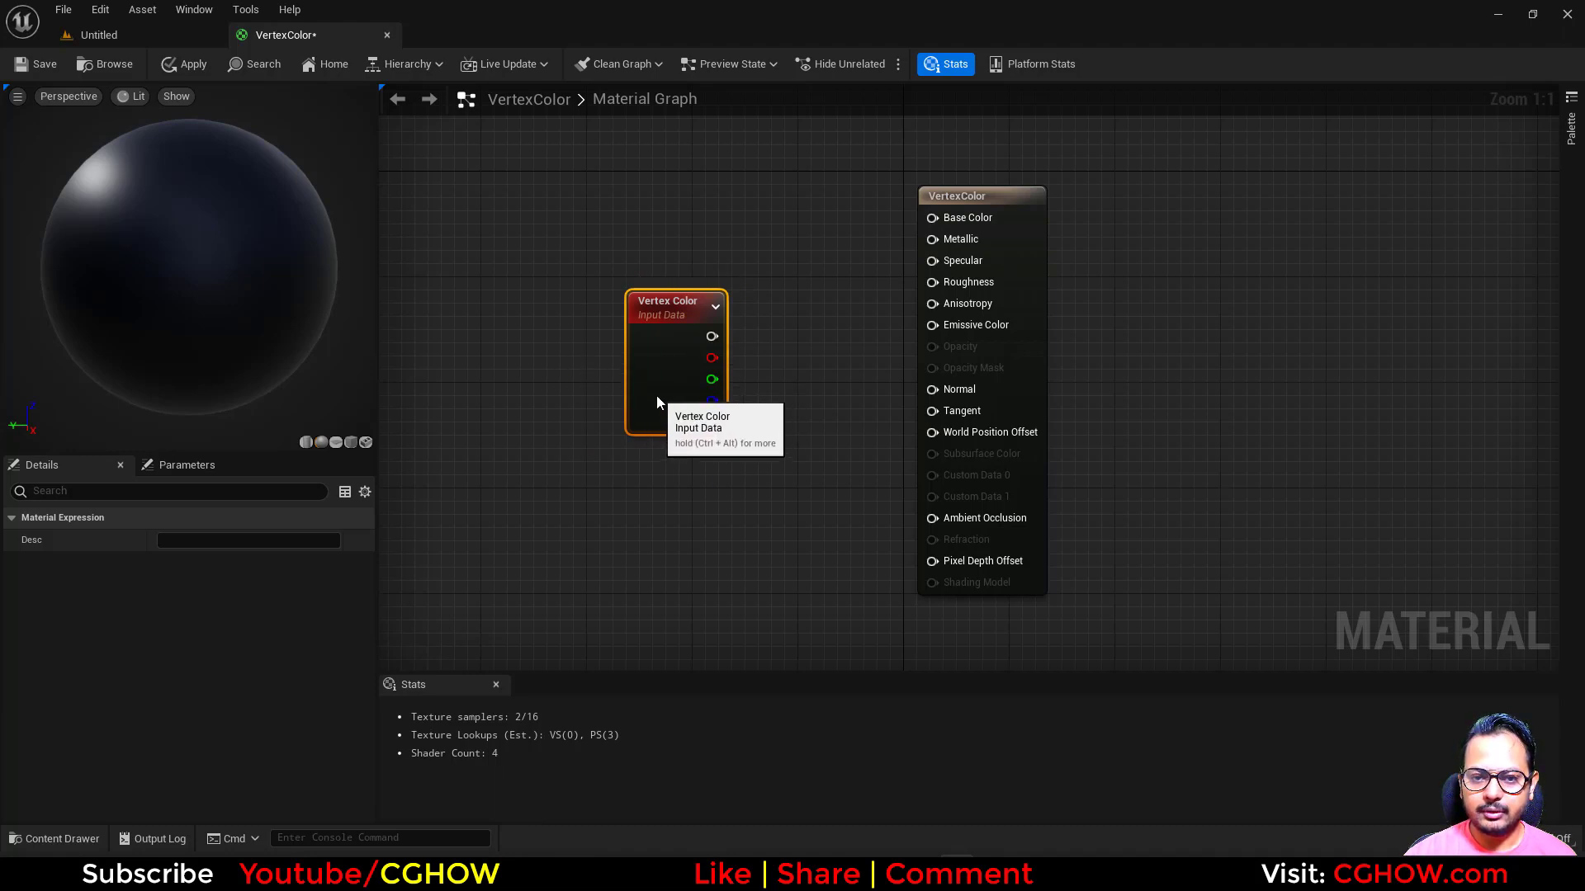
right_drag(608, 469, 608, 499)
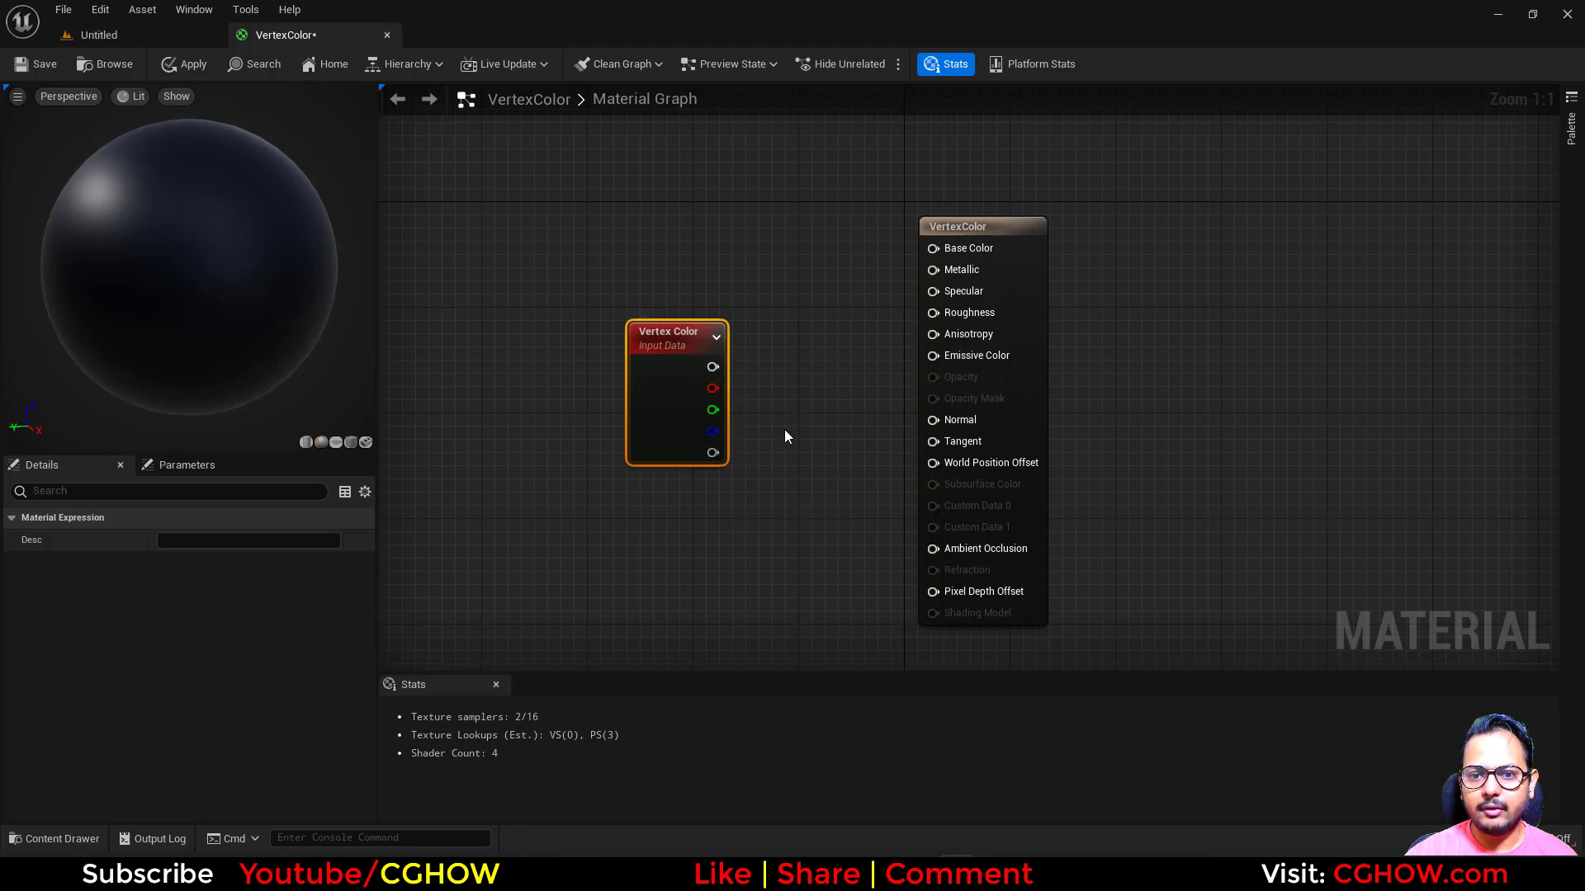
drag(712, 367, 977, 359)
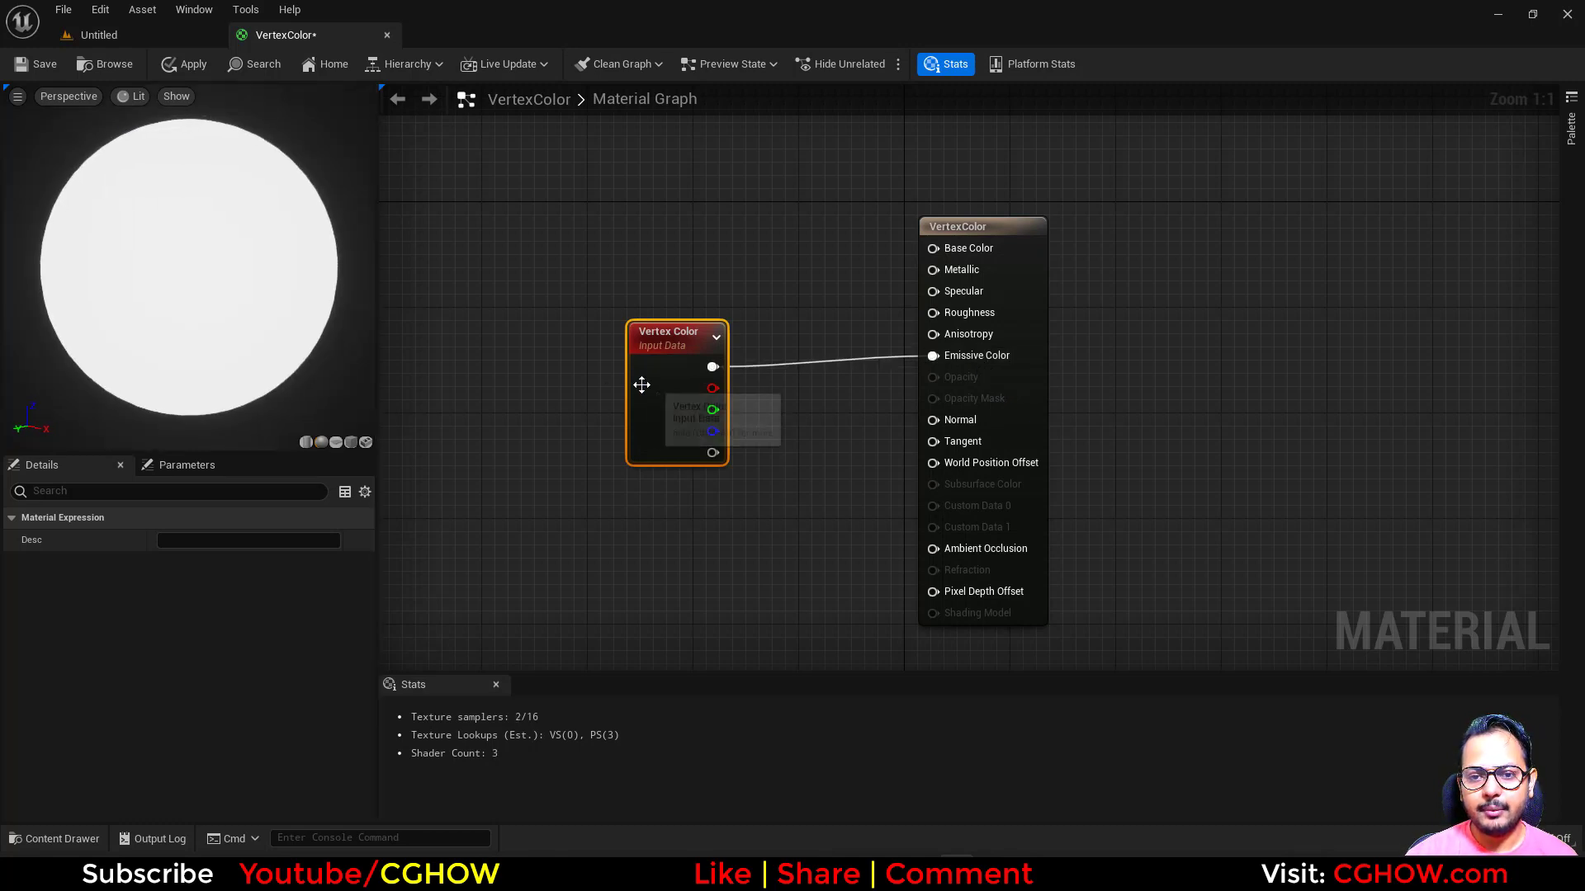
Try the Vertex Color node's green channel on Emissive Color, and reconnect the combined colour output in its place.
drag(641, 382, 936, 368)
drag(724, 410, 933, 356)
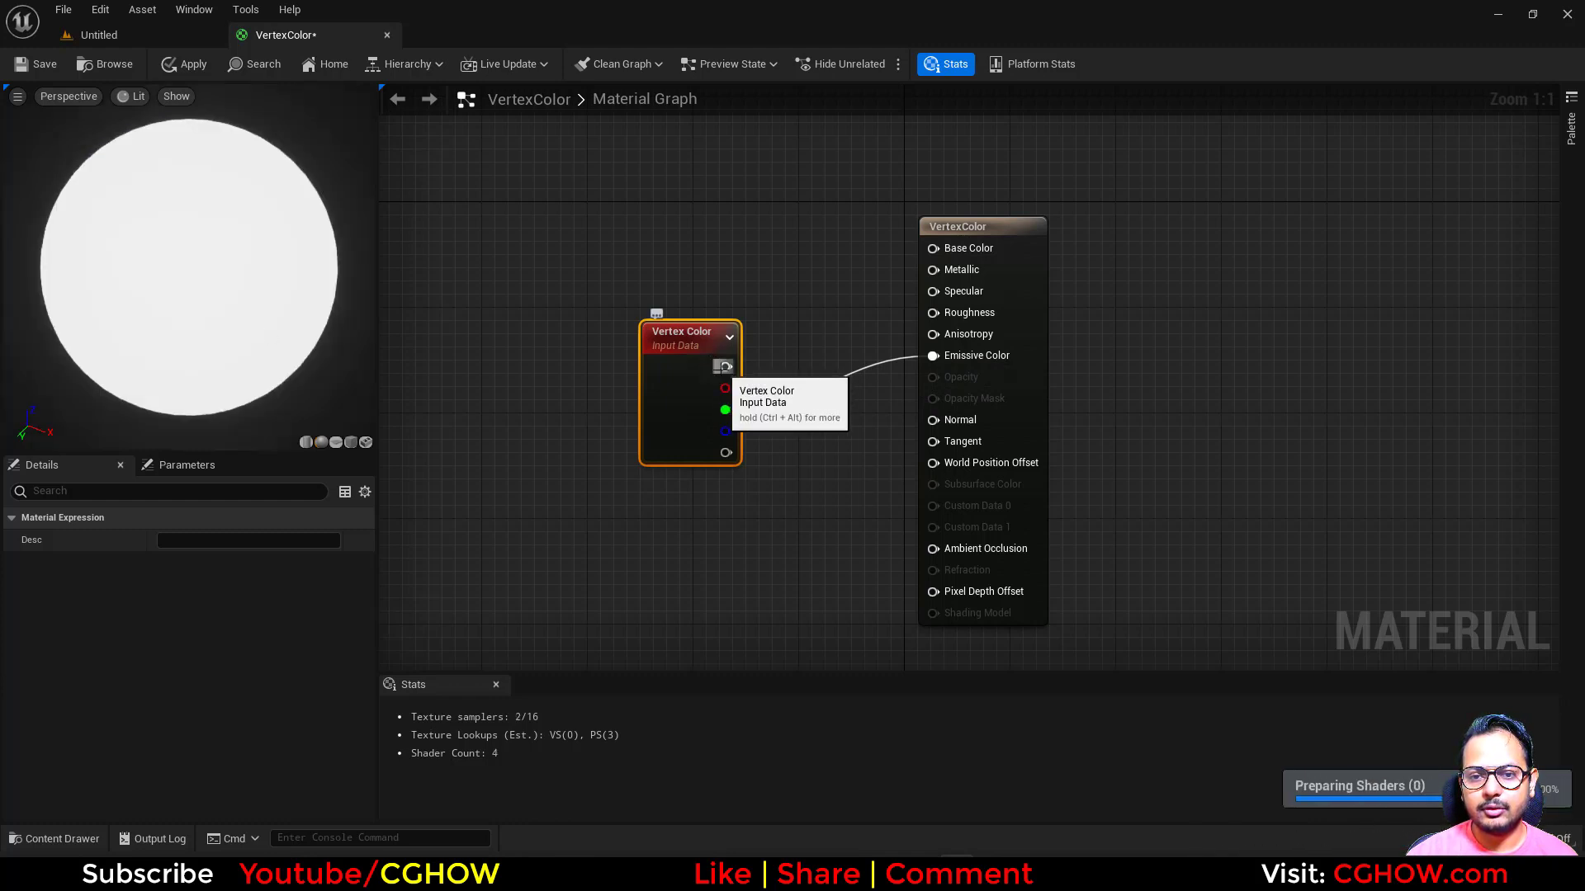
drag(725, 367, 968, 355)
drag(675, 381, 662, 355)
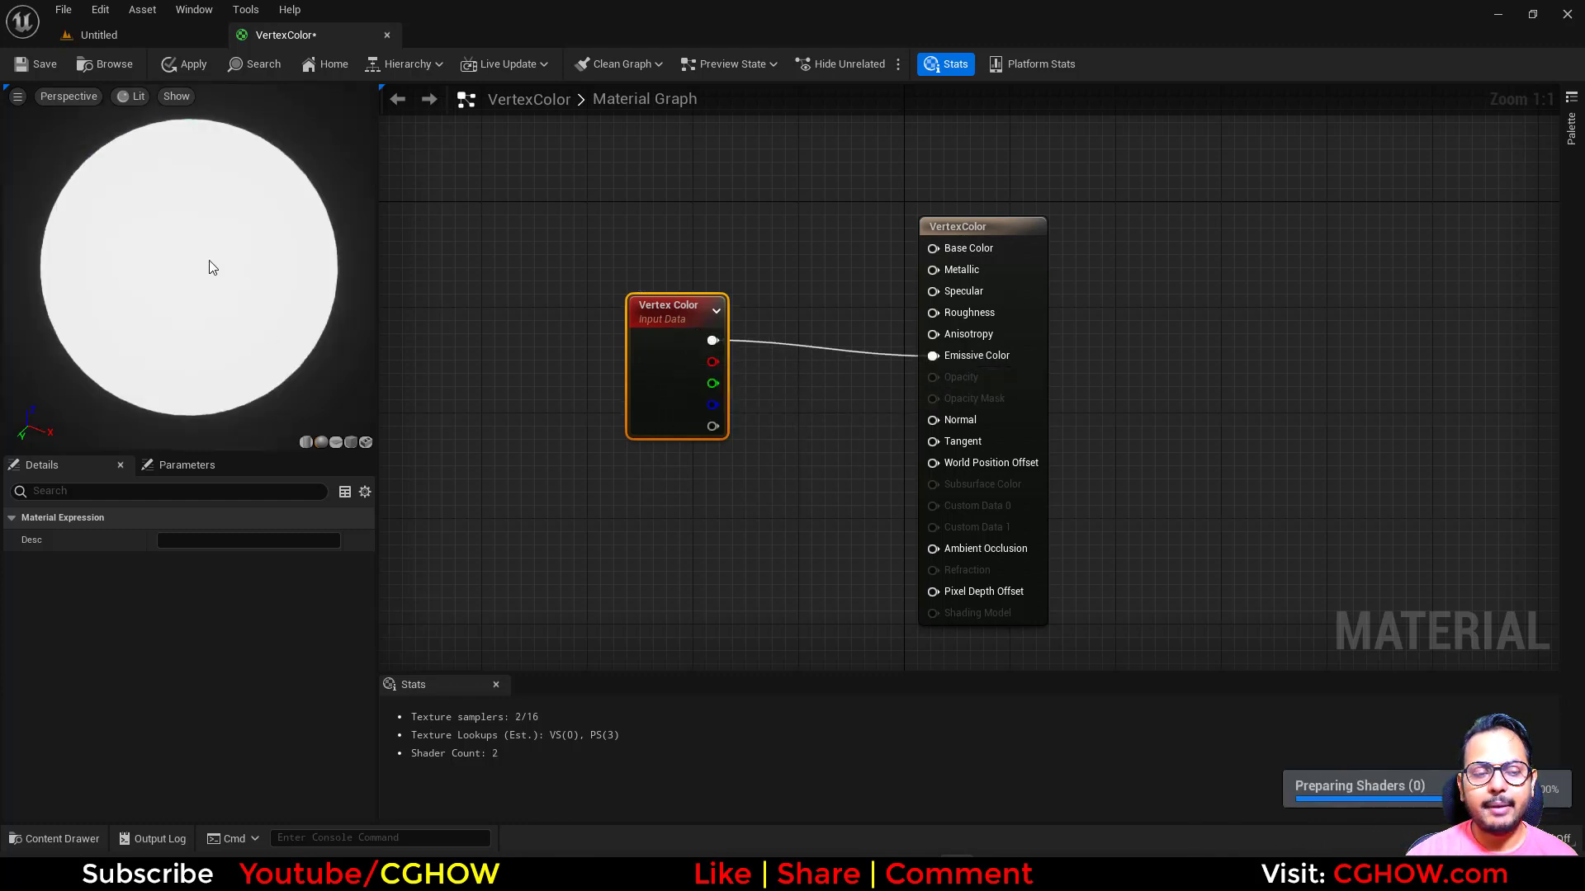
drag(210, 262, 272, 206)
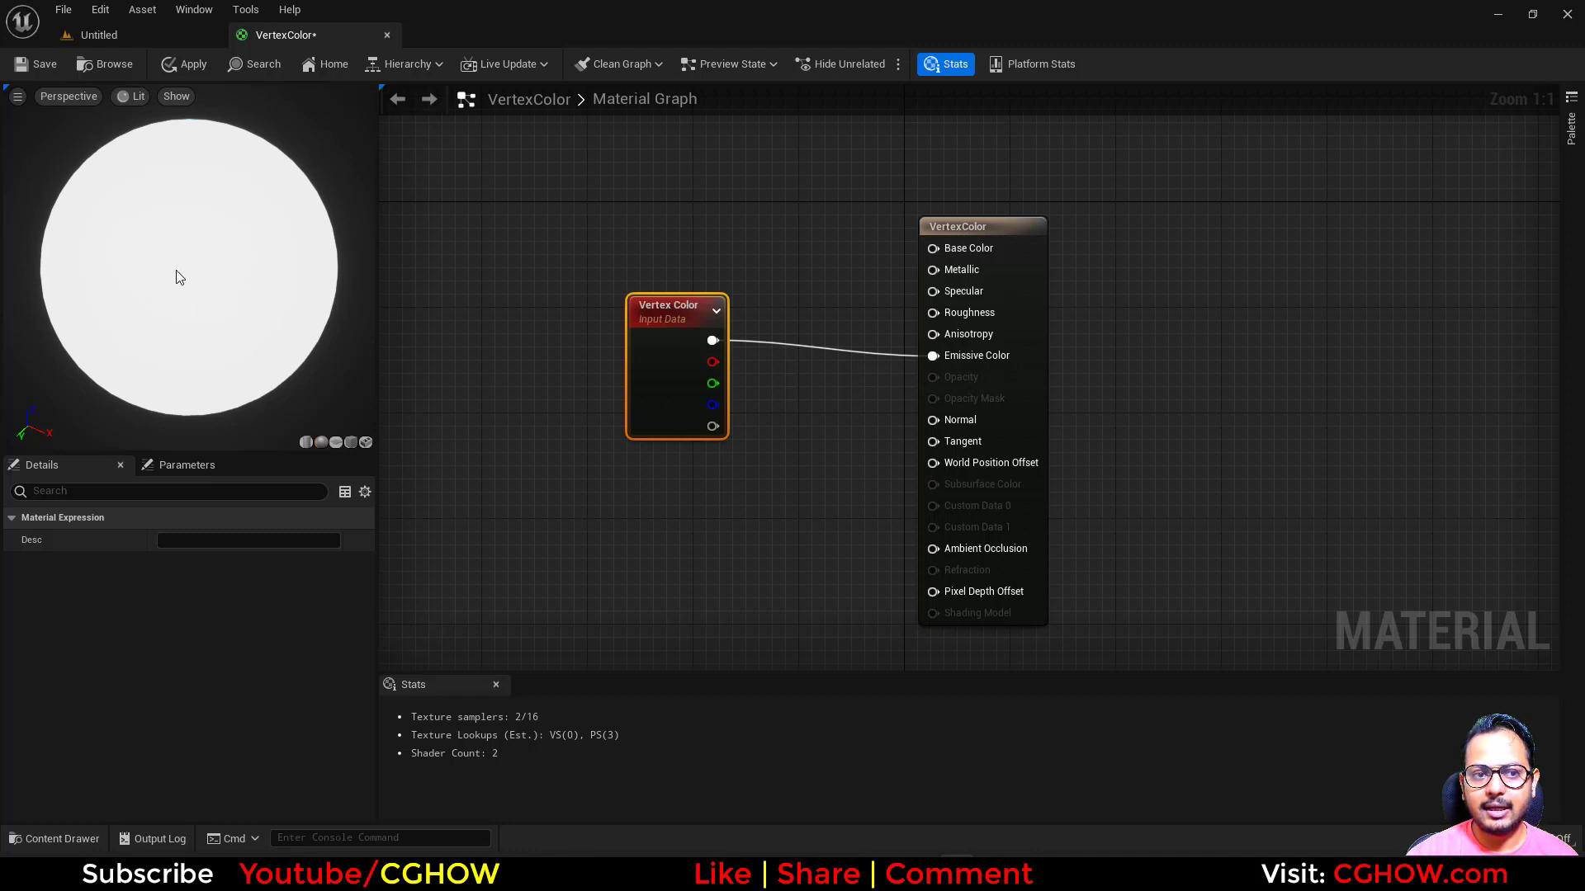
drag(179, 277, 194, 272)
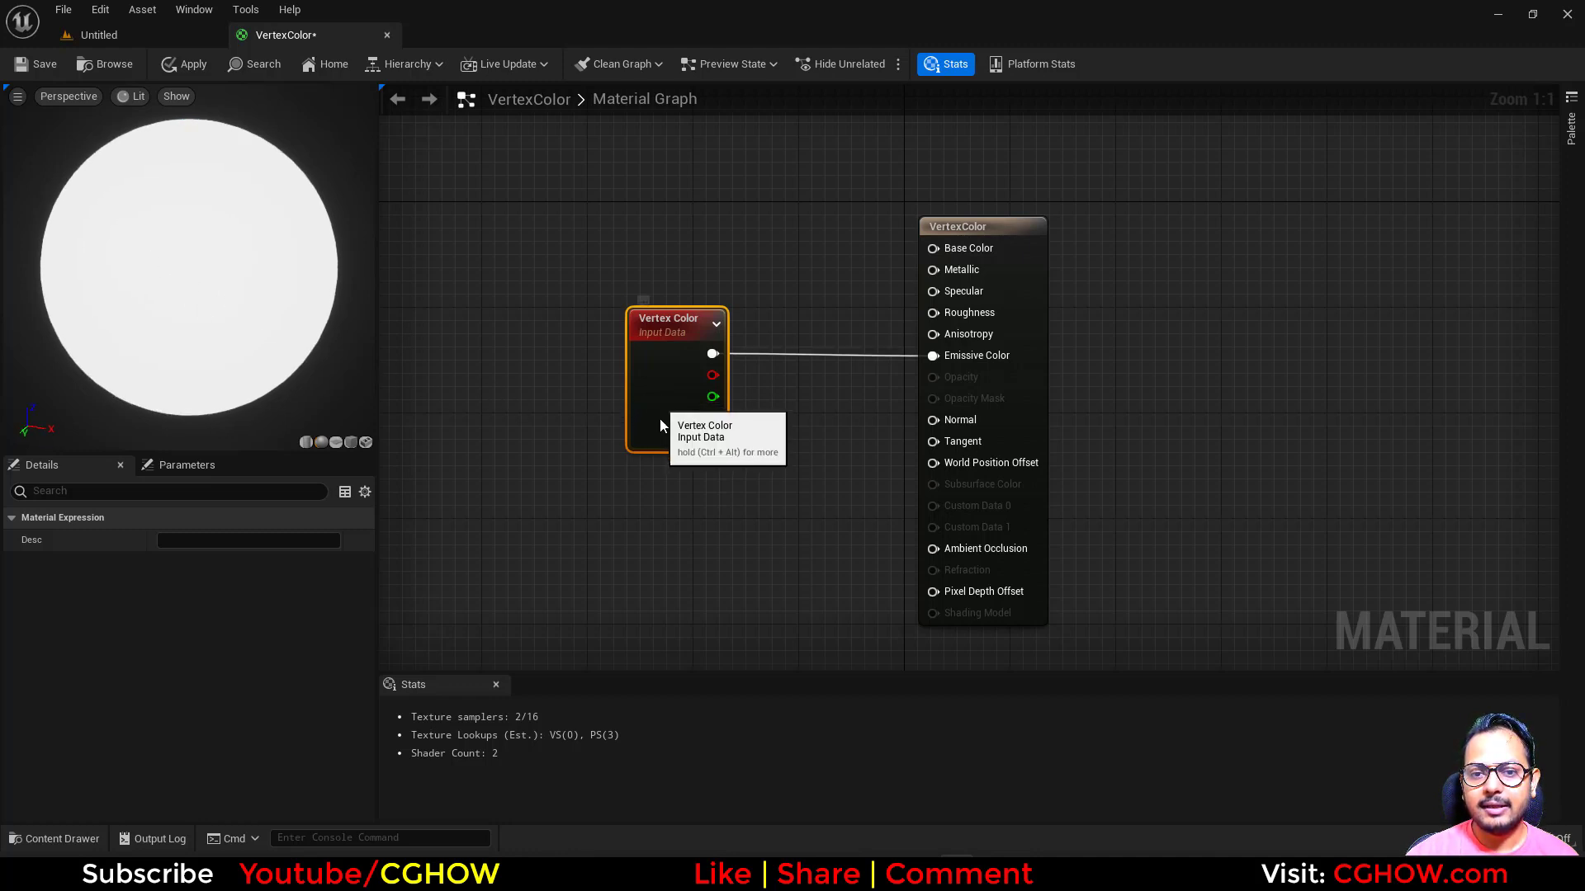
mouse_move(652, 388)
mouse_down()
mouse_move(683, 375)
mouse_move(730, 414)
mouse_move(660, 393)
mouse_up()
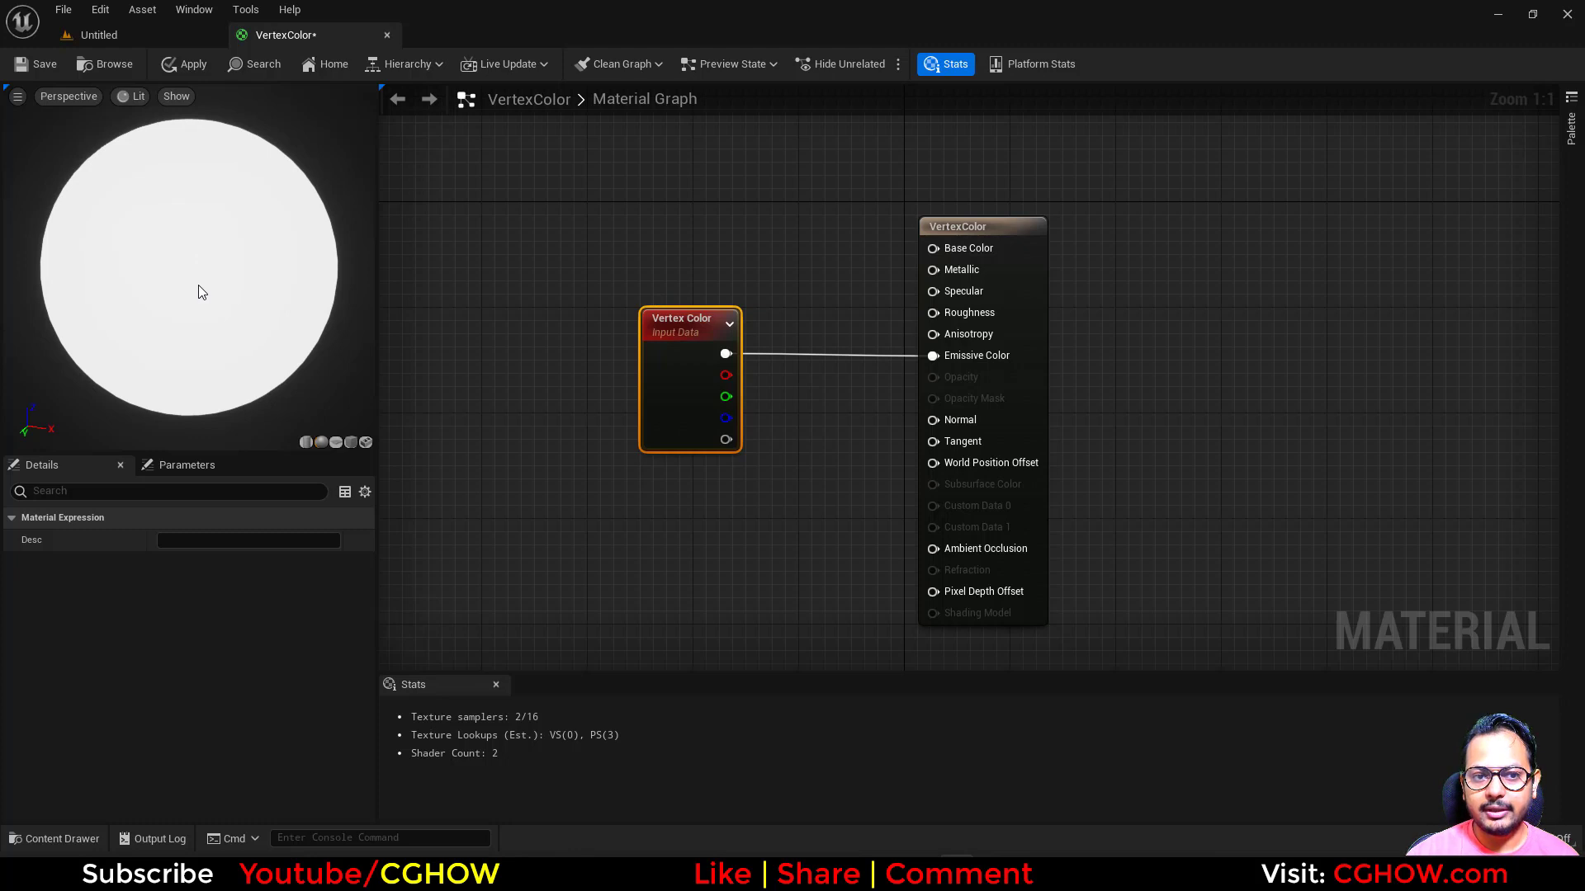
drag(191, 283, 141, 283)
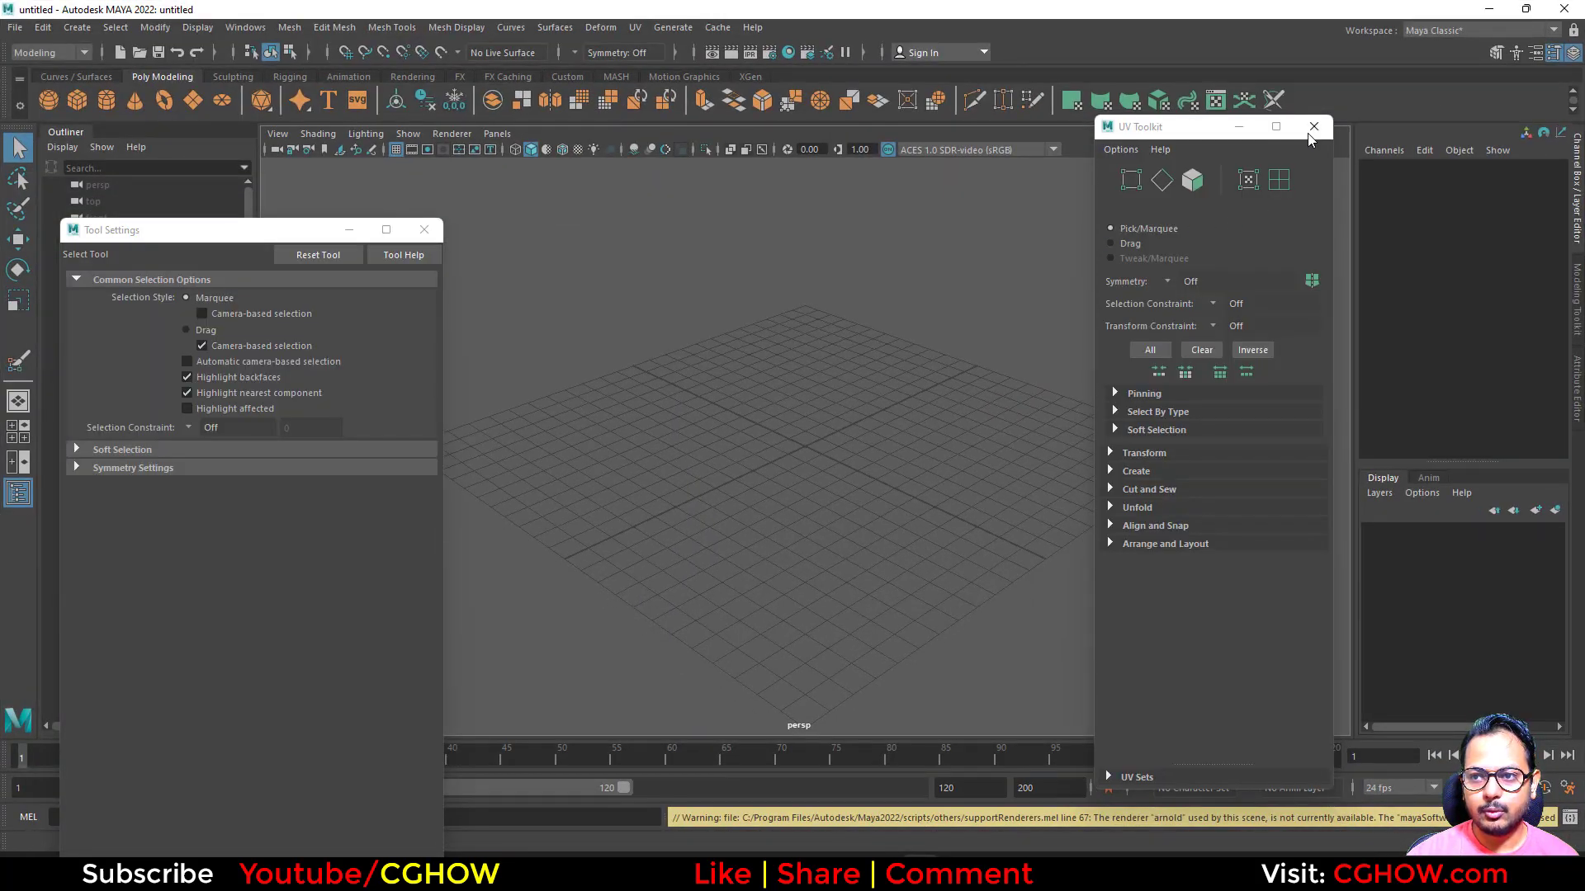
In Maya, close the floating tool windows and create a polygon sphere with radius 11.8 and 50 axis and height subdivisions.
click(1312, 128)
click(425, 231)
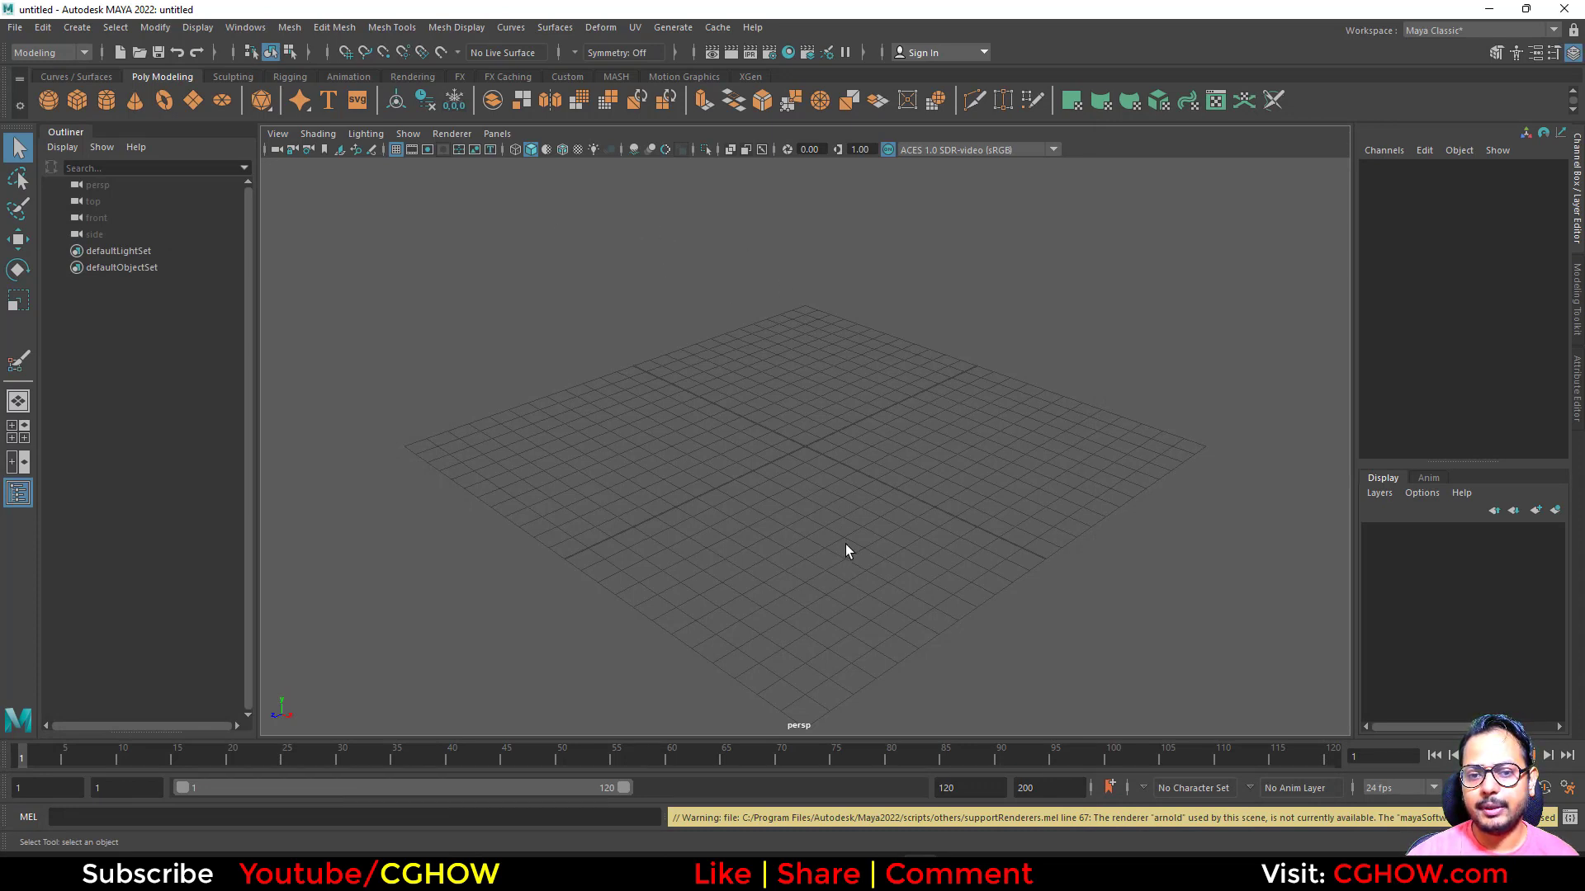
click(52, 105)
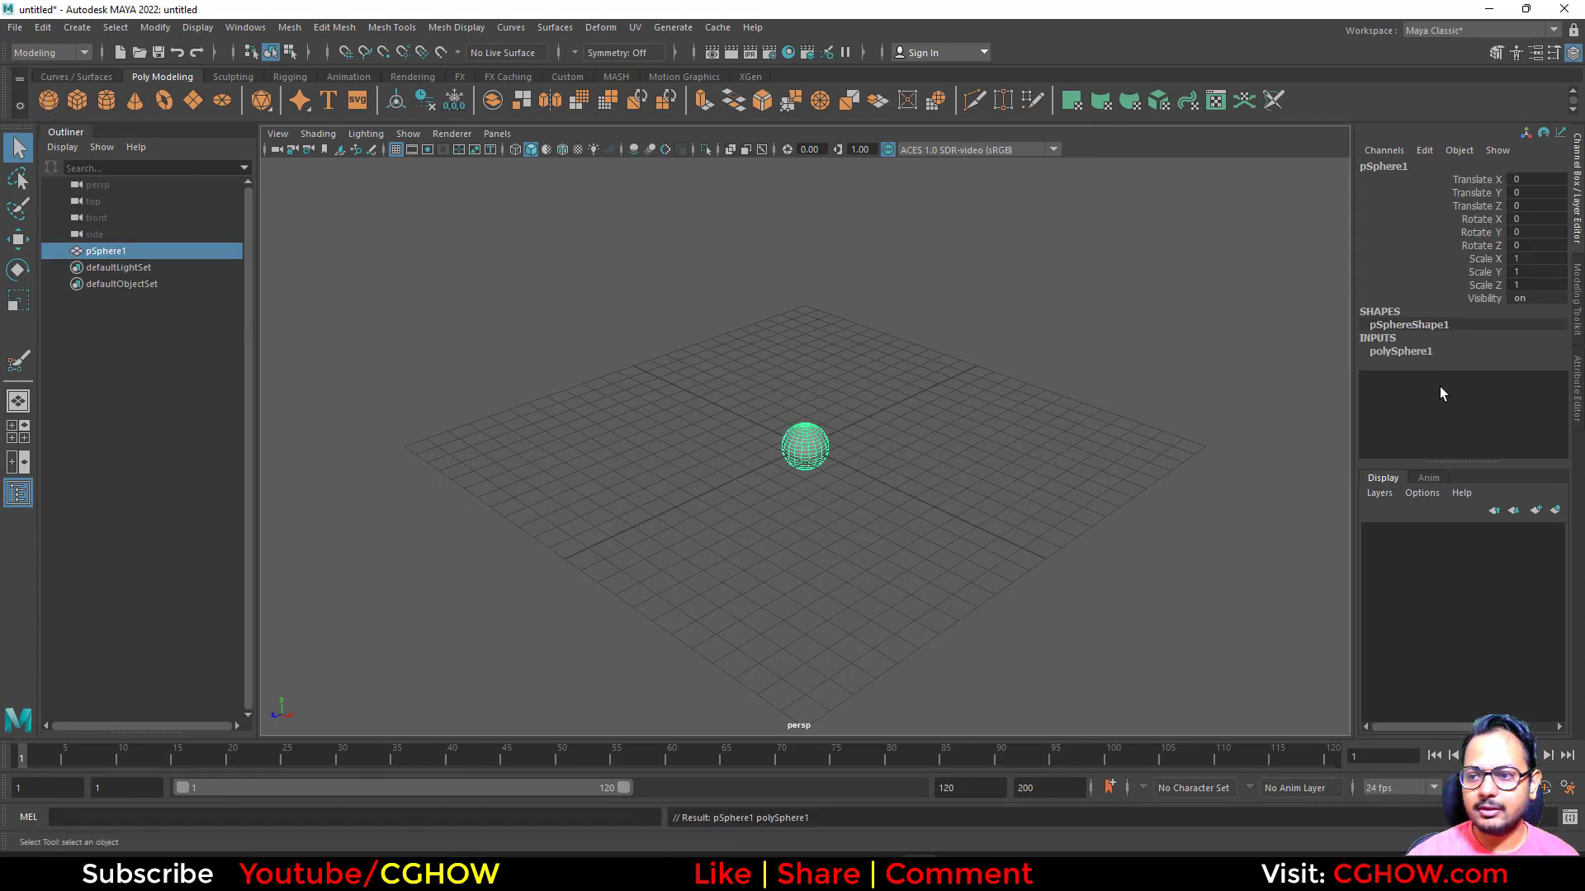
click(1486, 364)
middle_drag(1048, 502, 1486, 523)
click(1432, 381)
shift+click(1440, 391)
Apply white vertex colour to the whole sphere using the Add color operation with alpha 1.
click(457, 27)
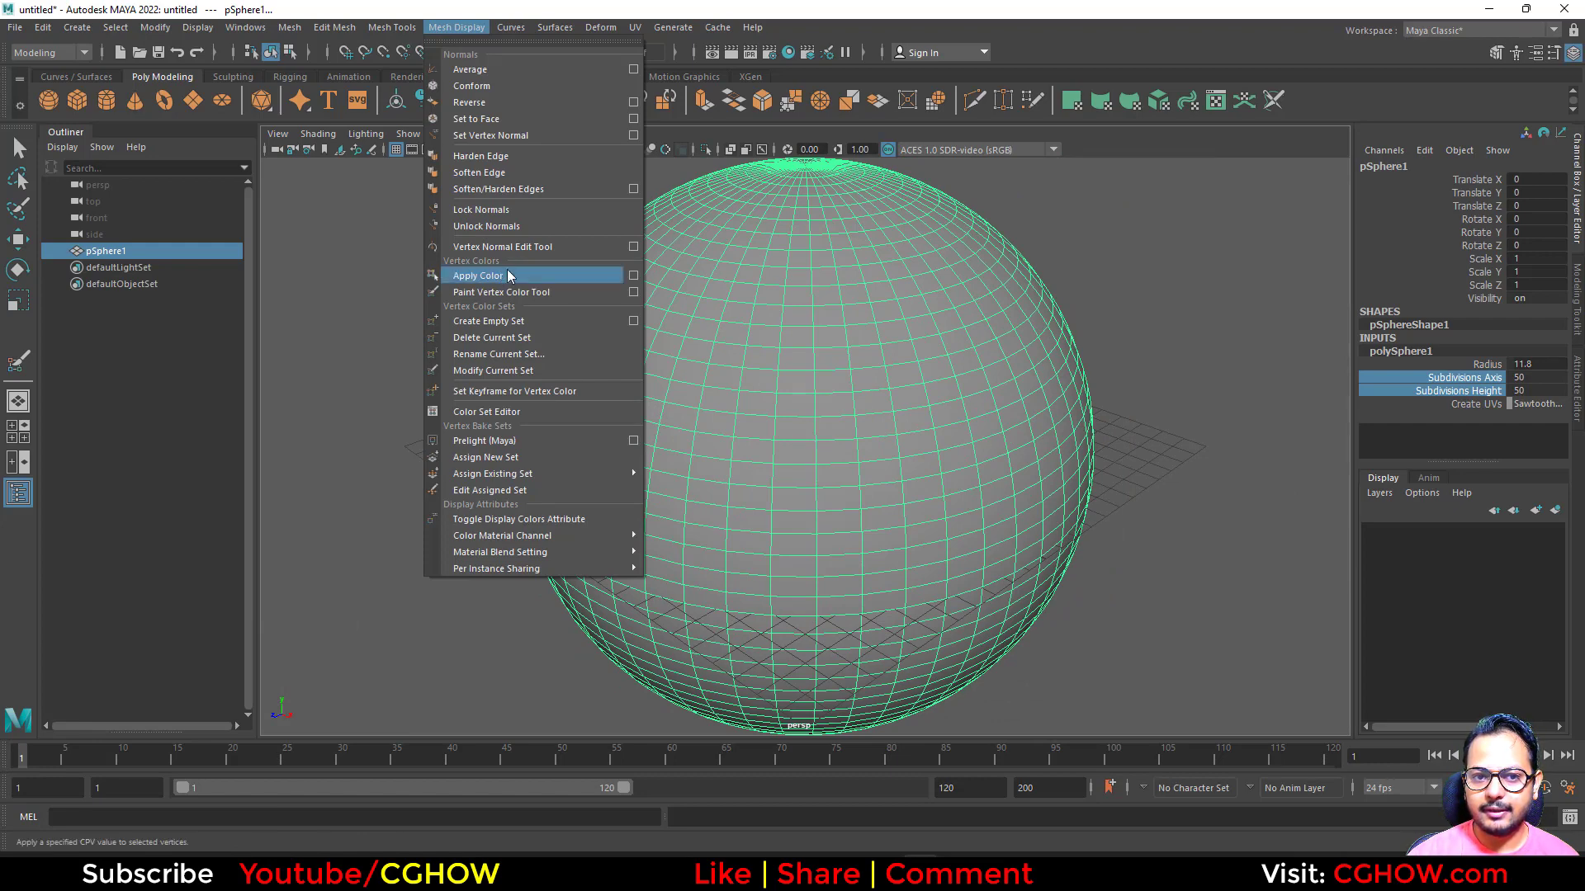
click(635, 277)
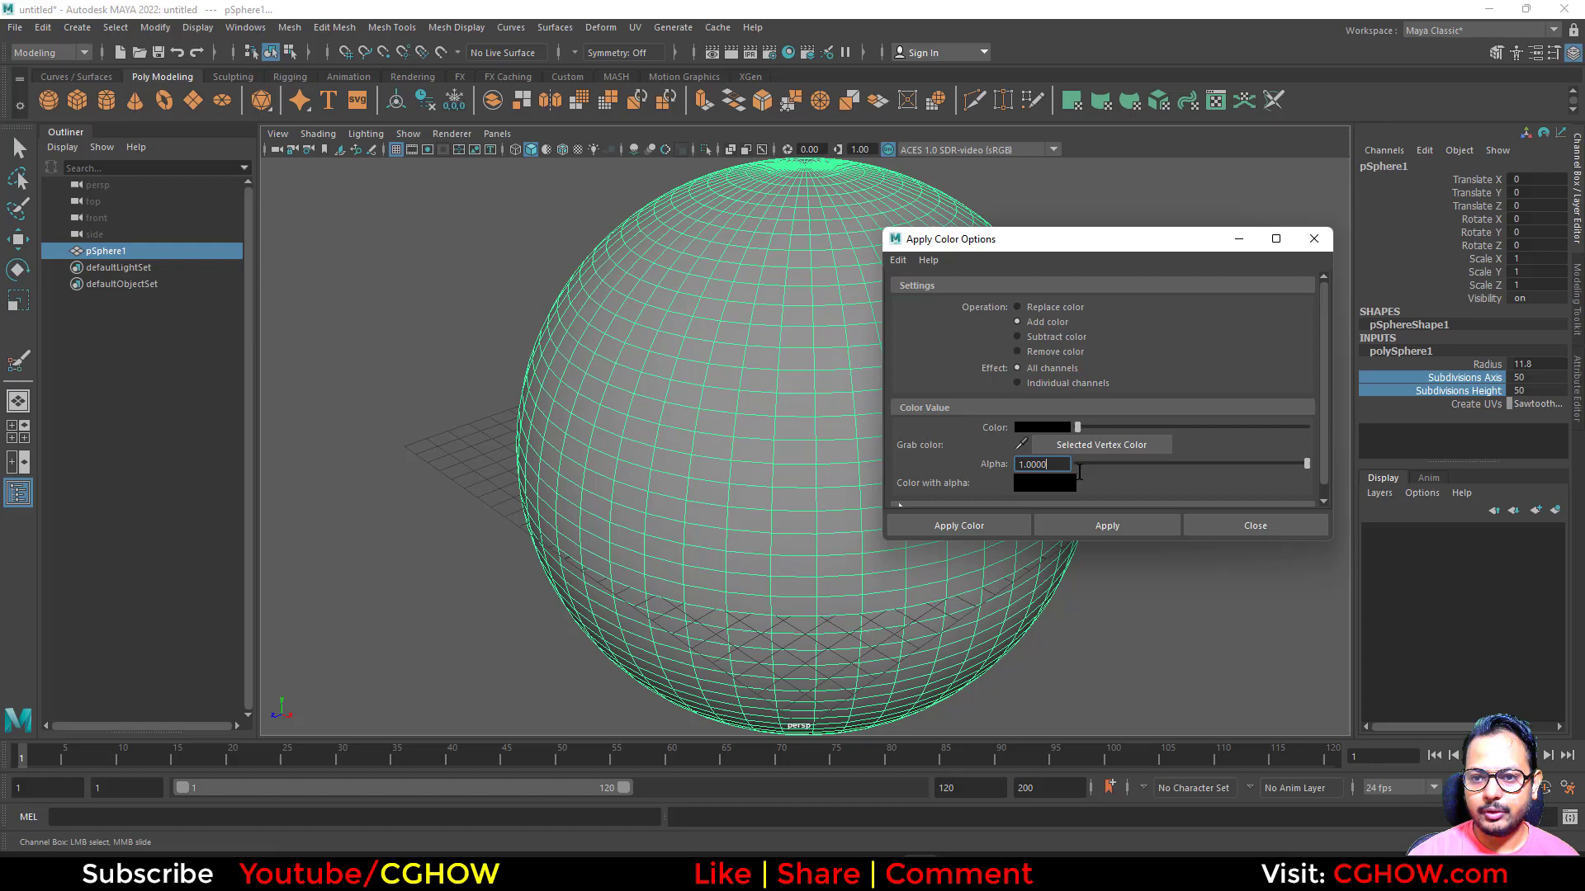
drag(1123, 427, 1353, 433)
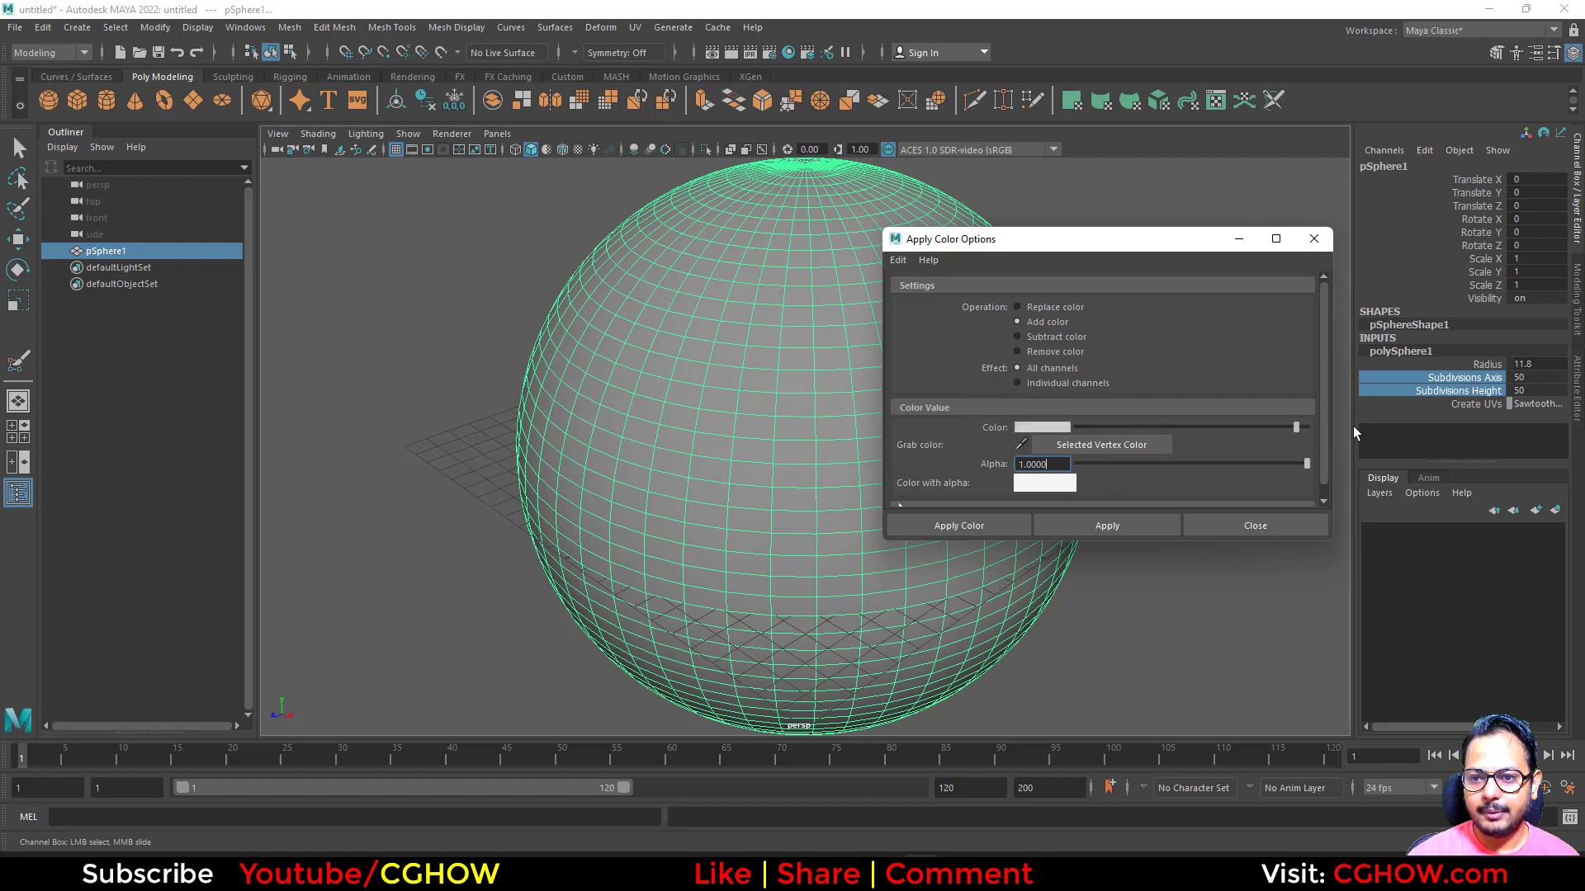
click(1004, 528)
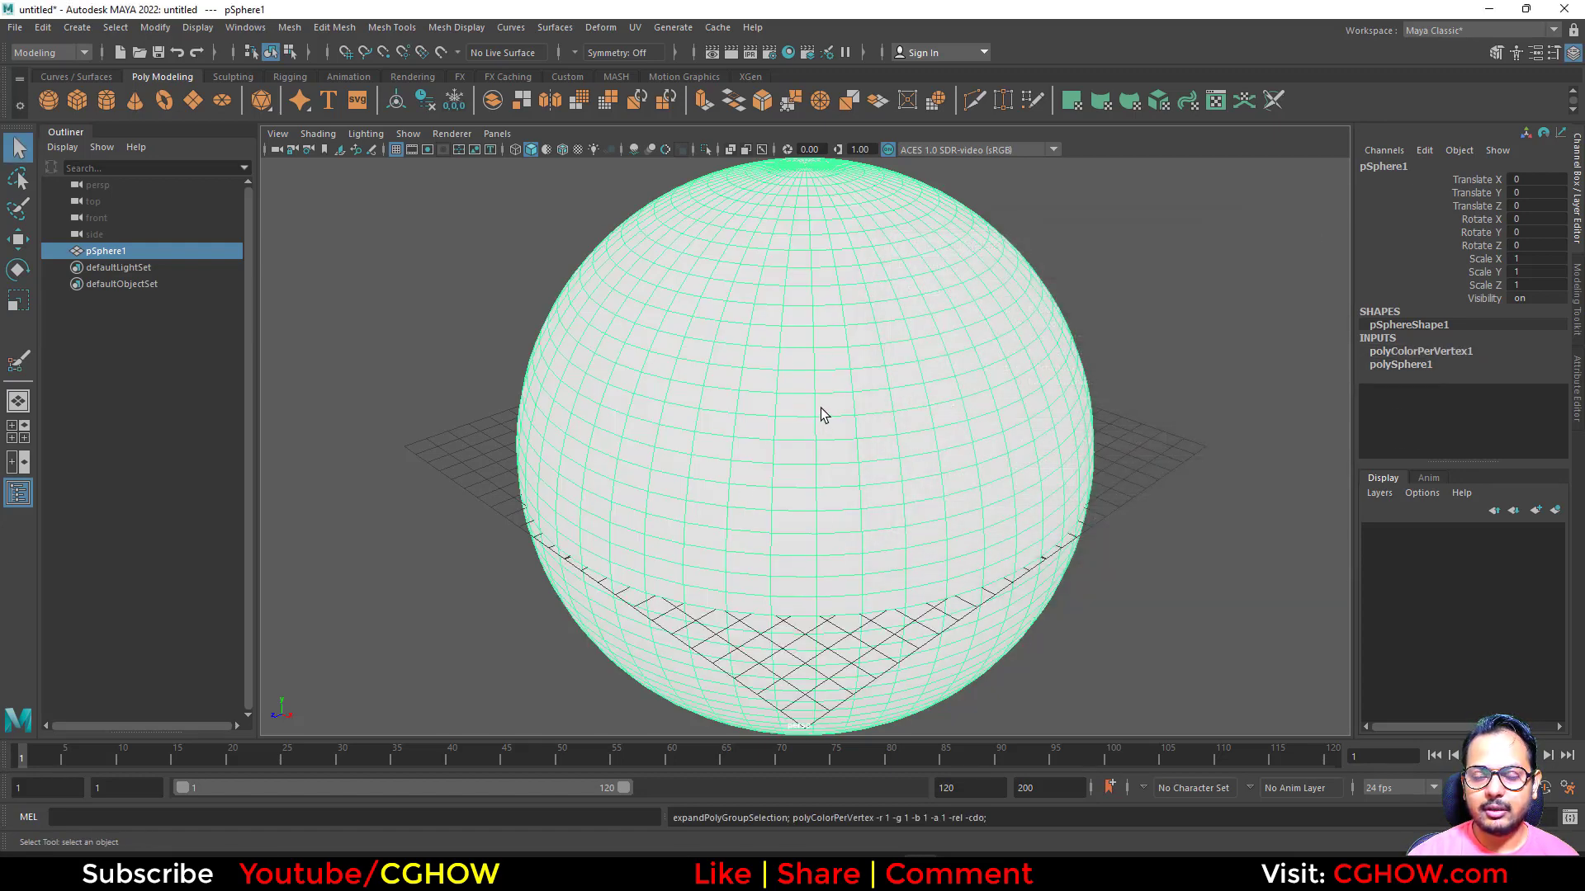
Try to turn the sphere's vertex colour black using the Add color operation.
click(473, 31)
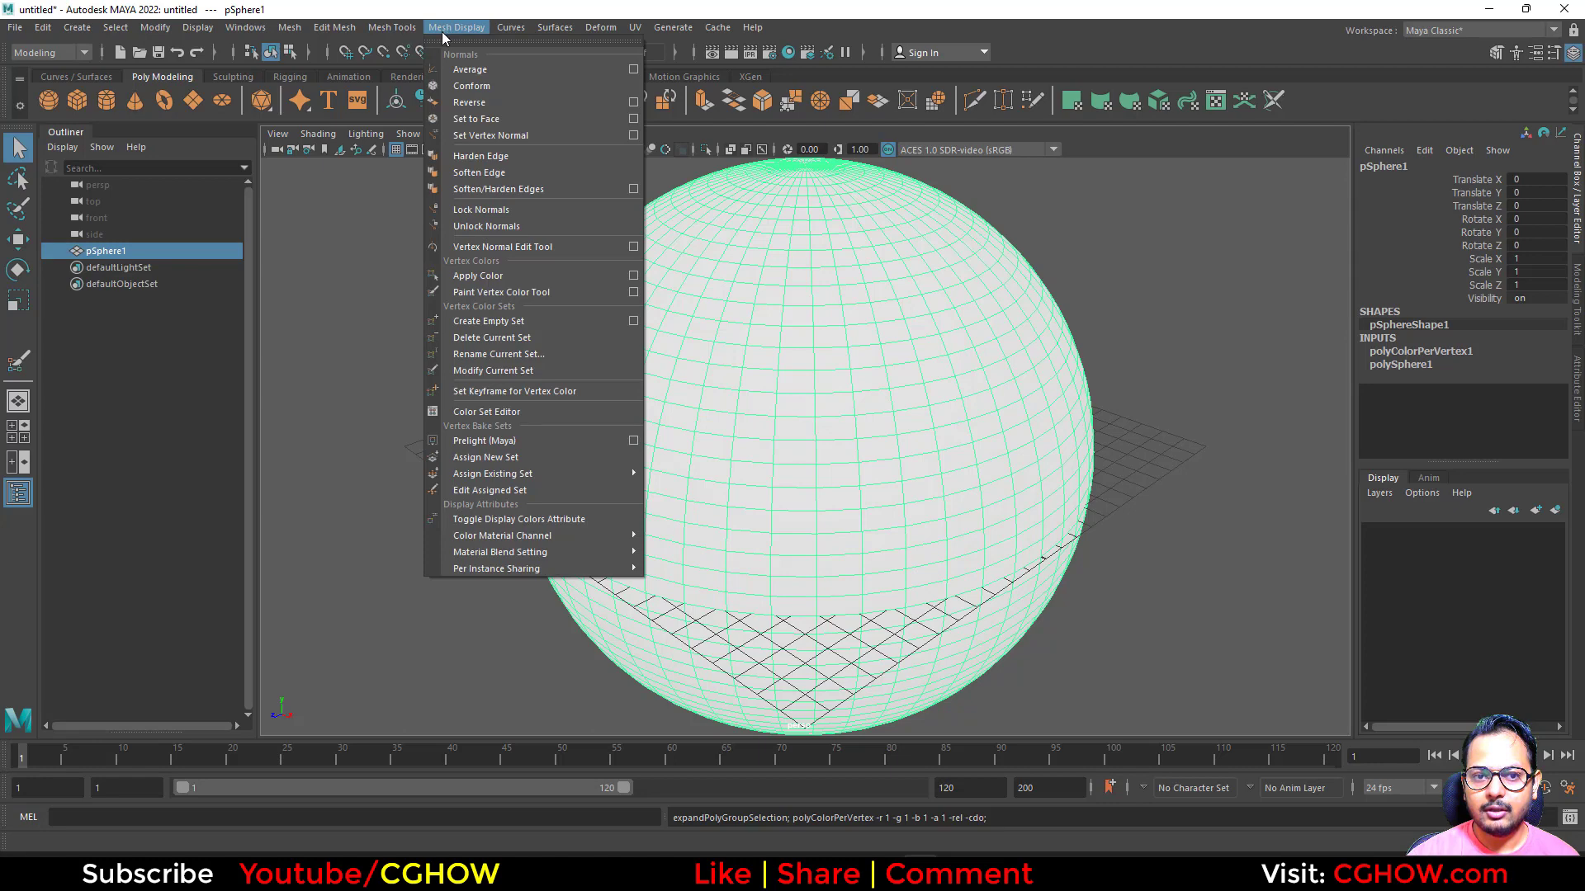
click(642, 289)
drag(1164, 428, 866, 443)
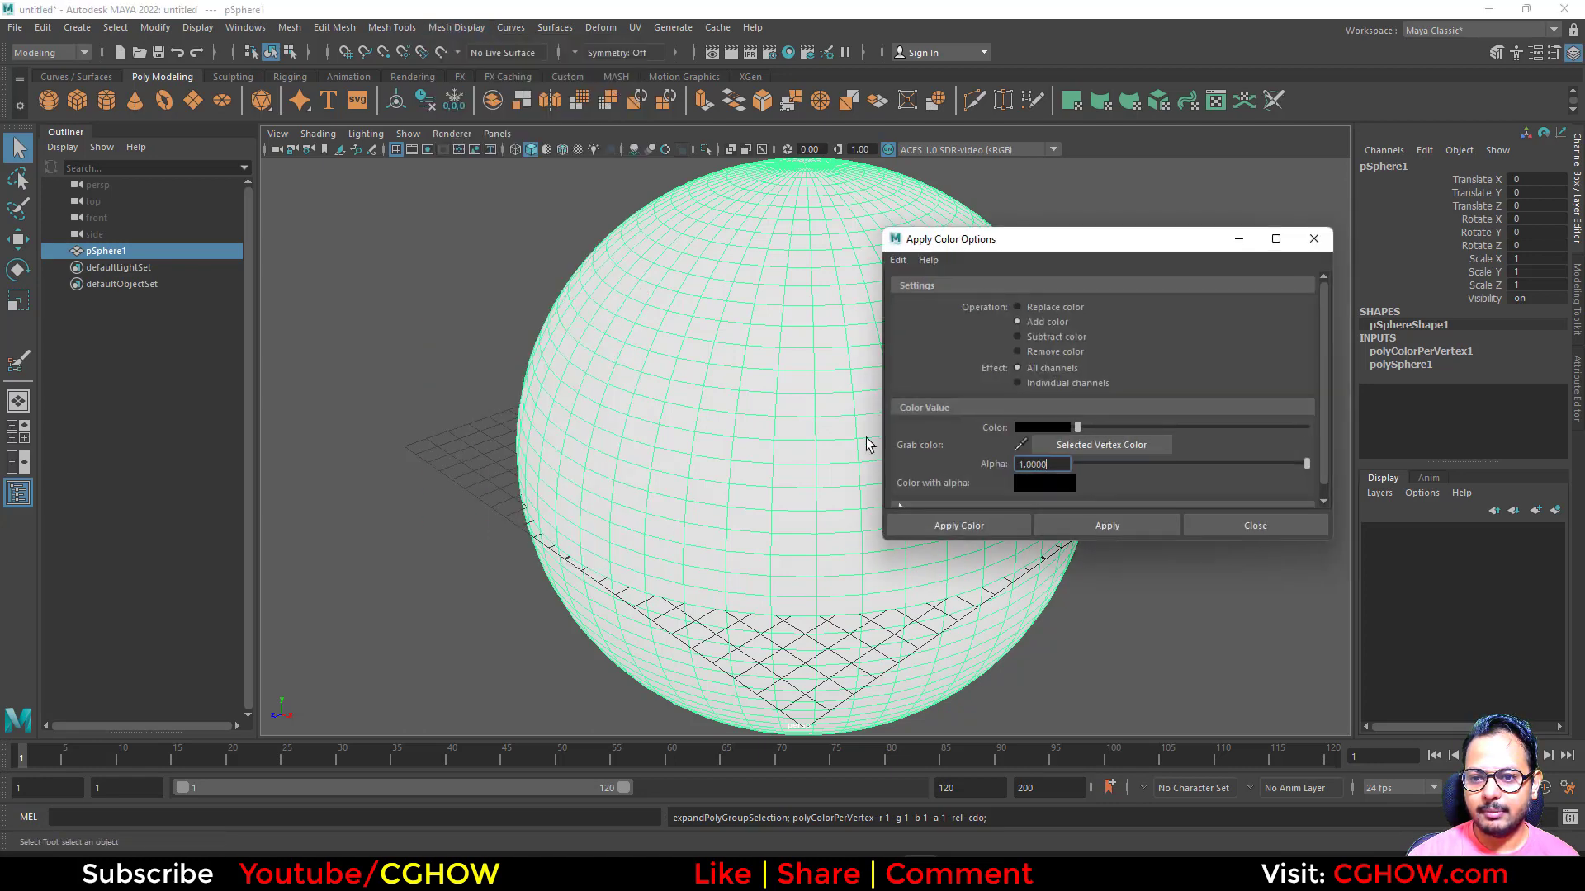
click(970, 529)
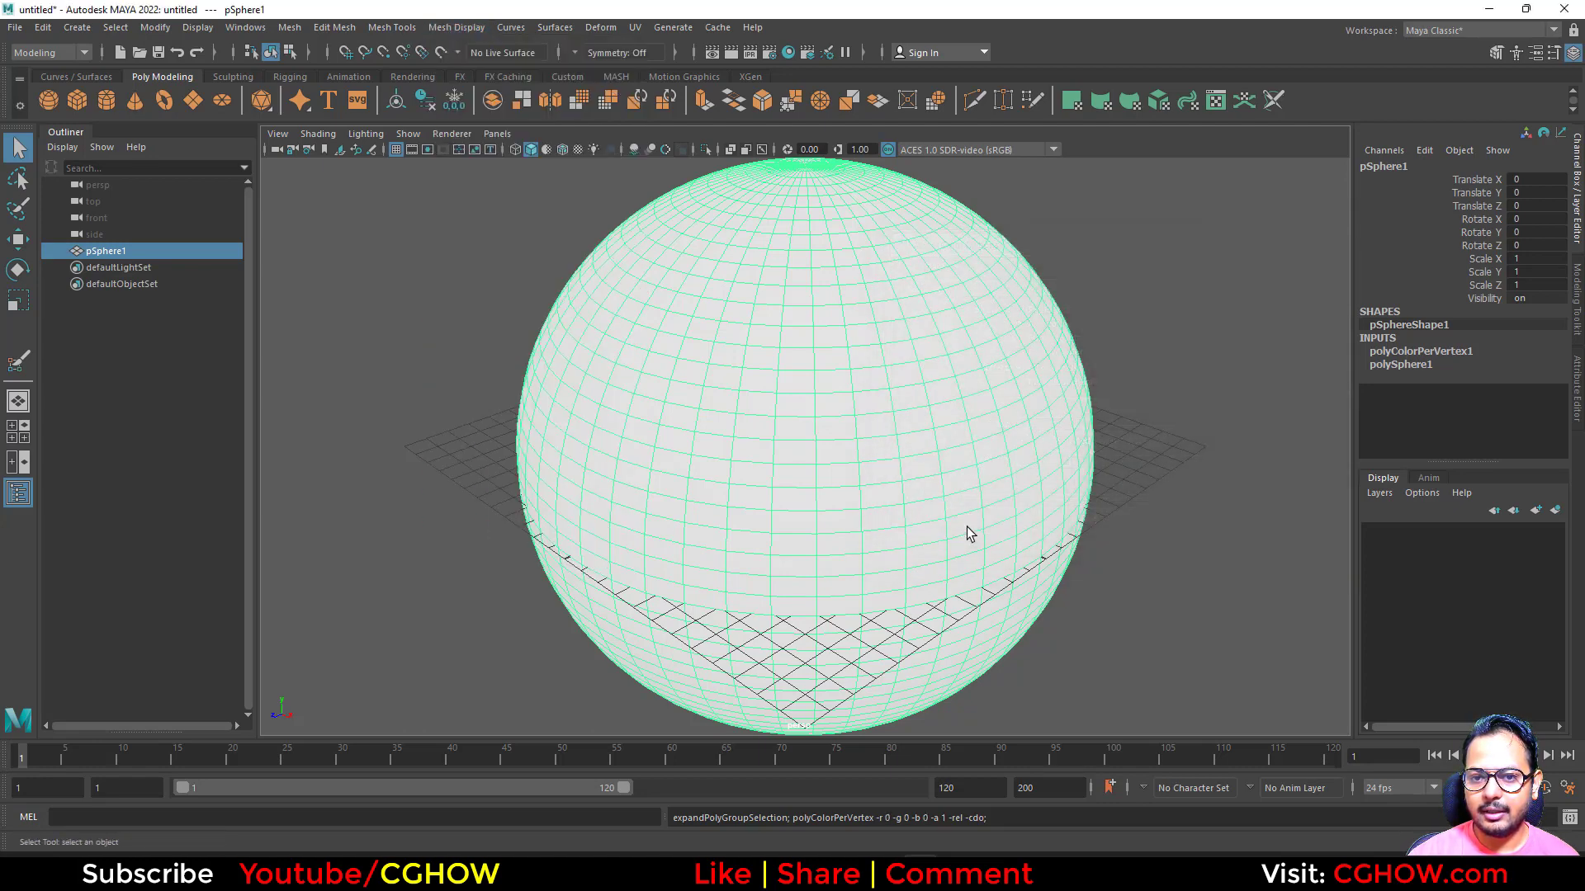
Apply black vertex colour to the whole sphere using the Replace color operation.
click(446, 31)
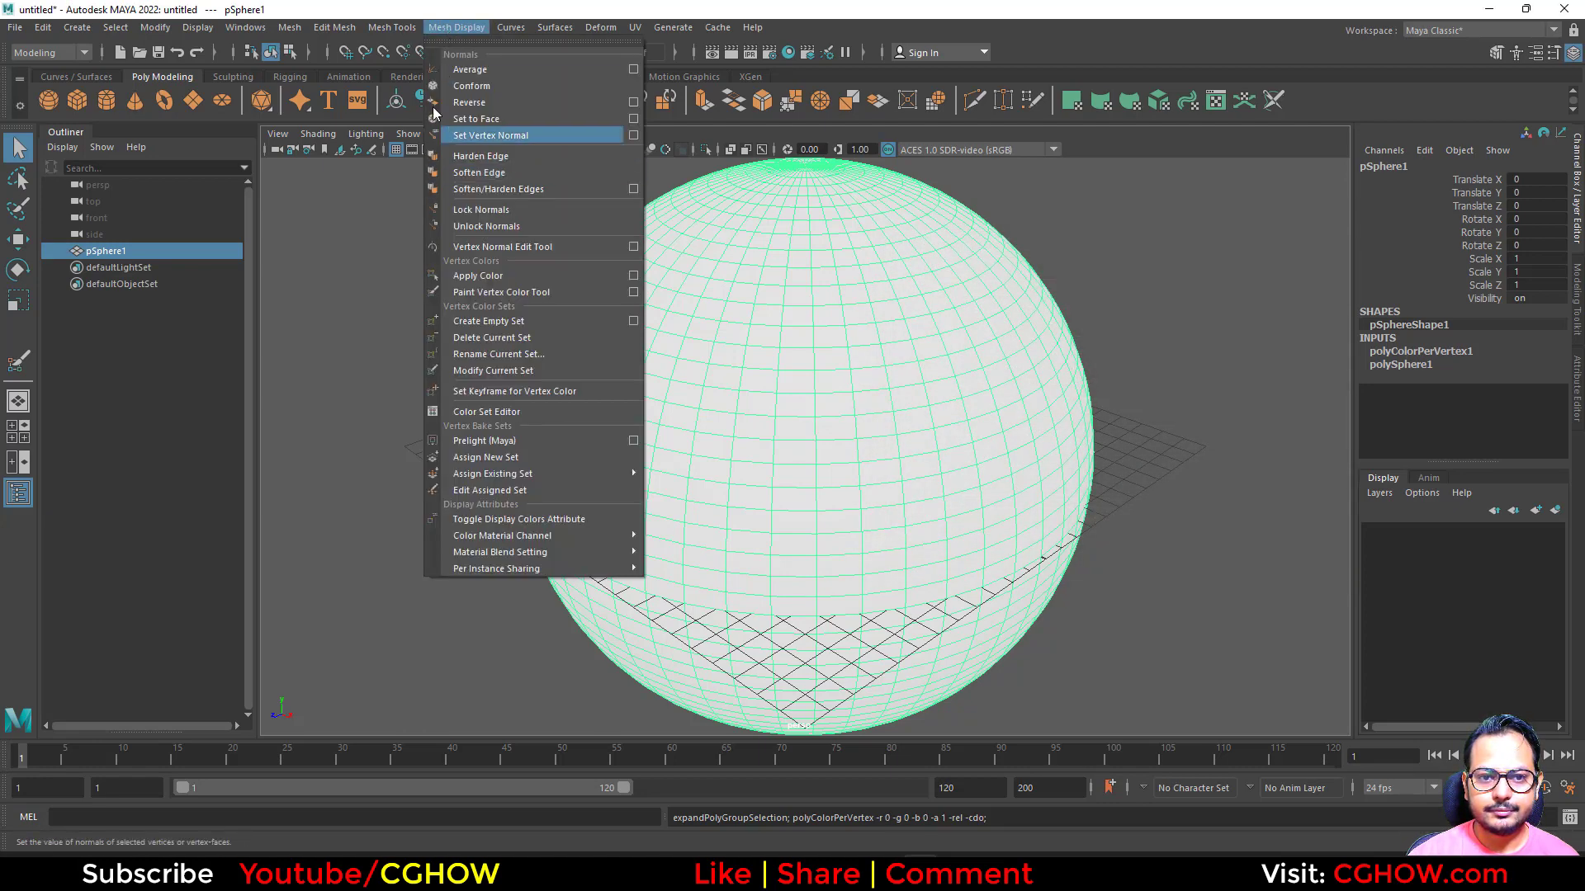
click(634, 275)
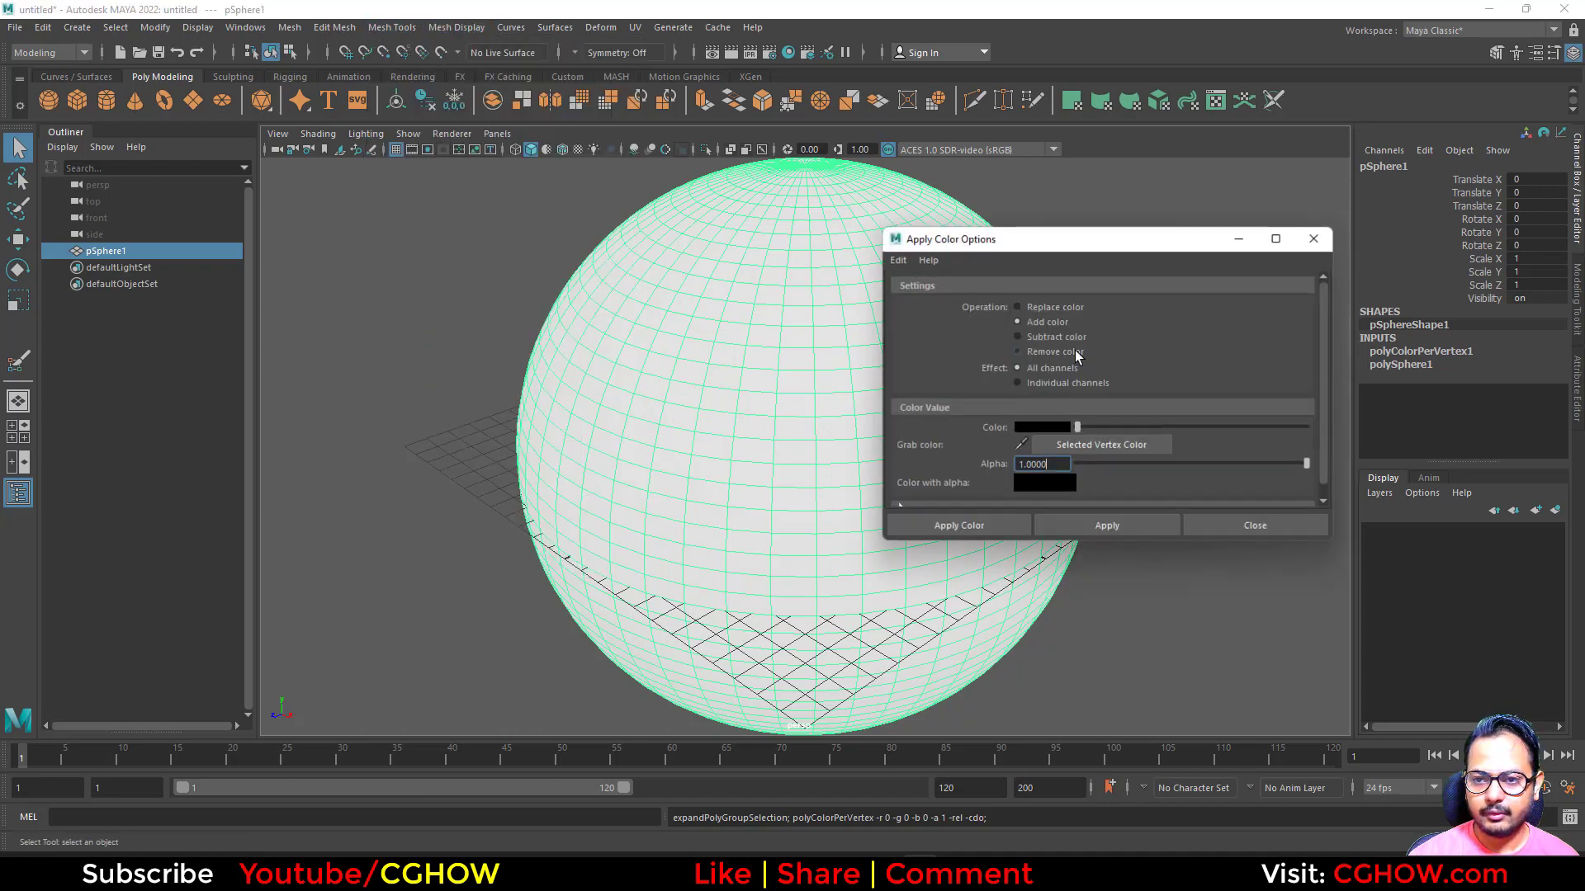
click(1057, 309)
click(1021, 530)
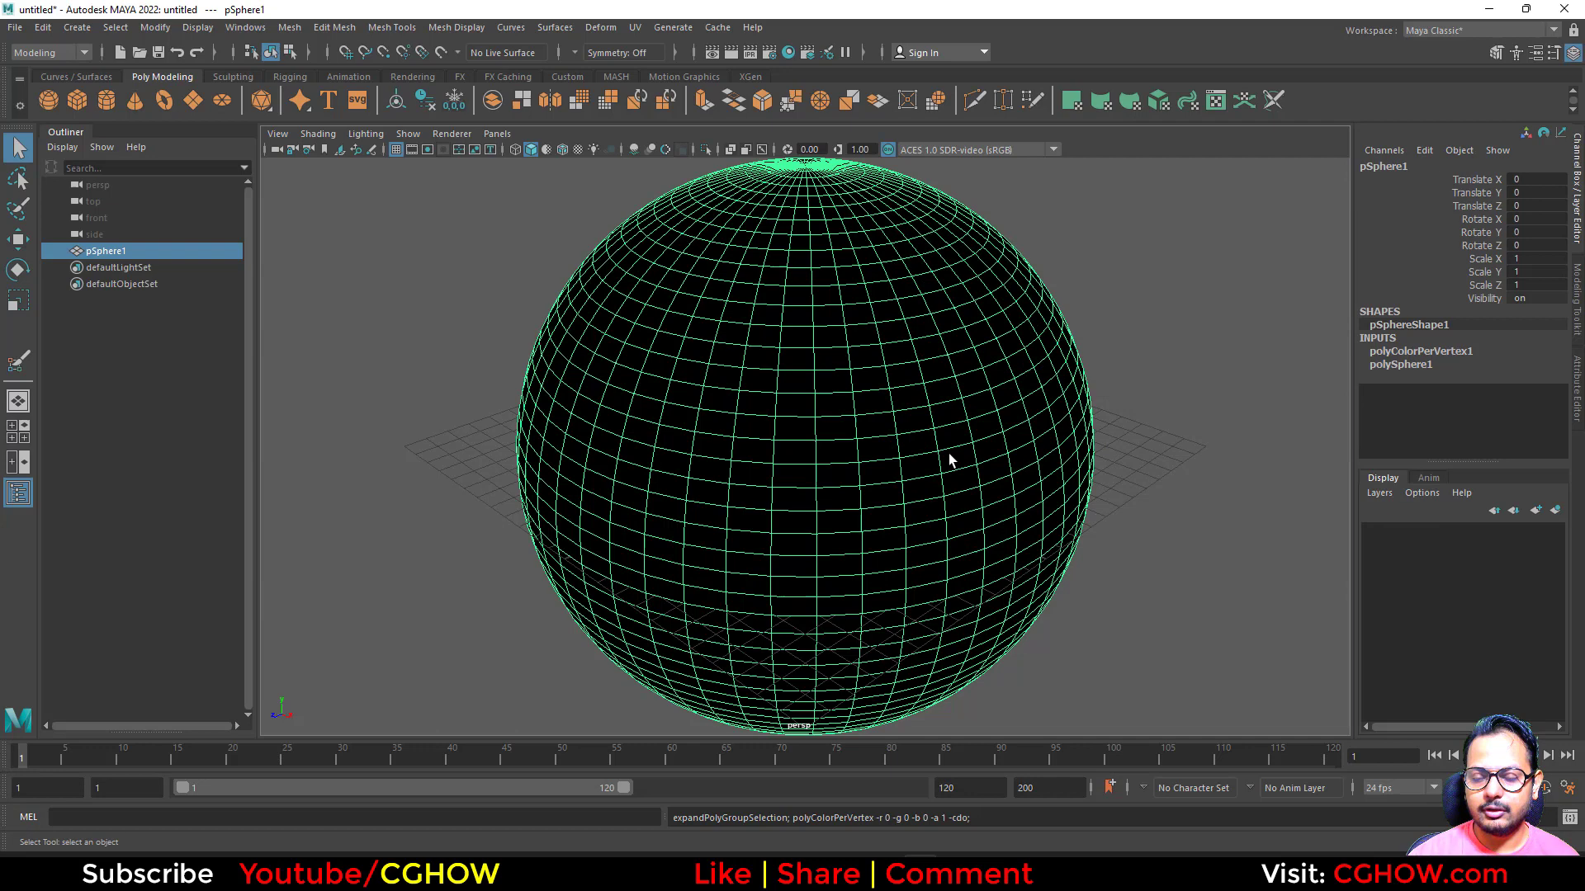
Activate the Paint Vertex Color Tool, show its settings and set the paint colour to red.
click(457, 29)
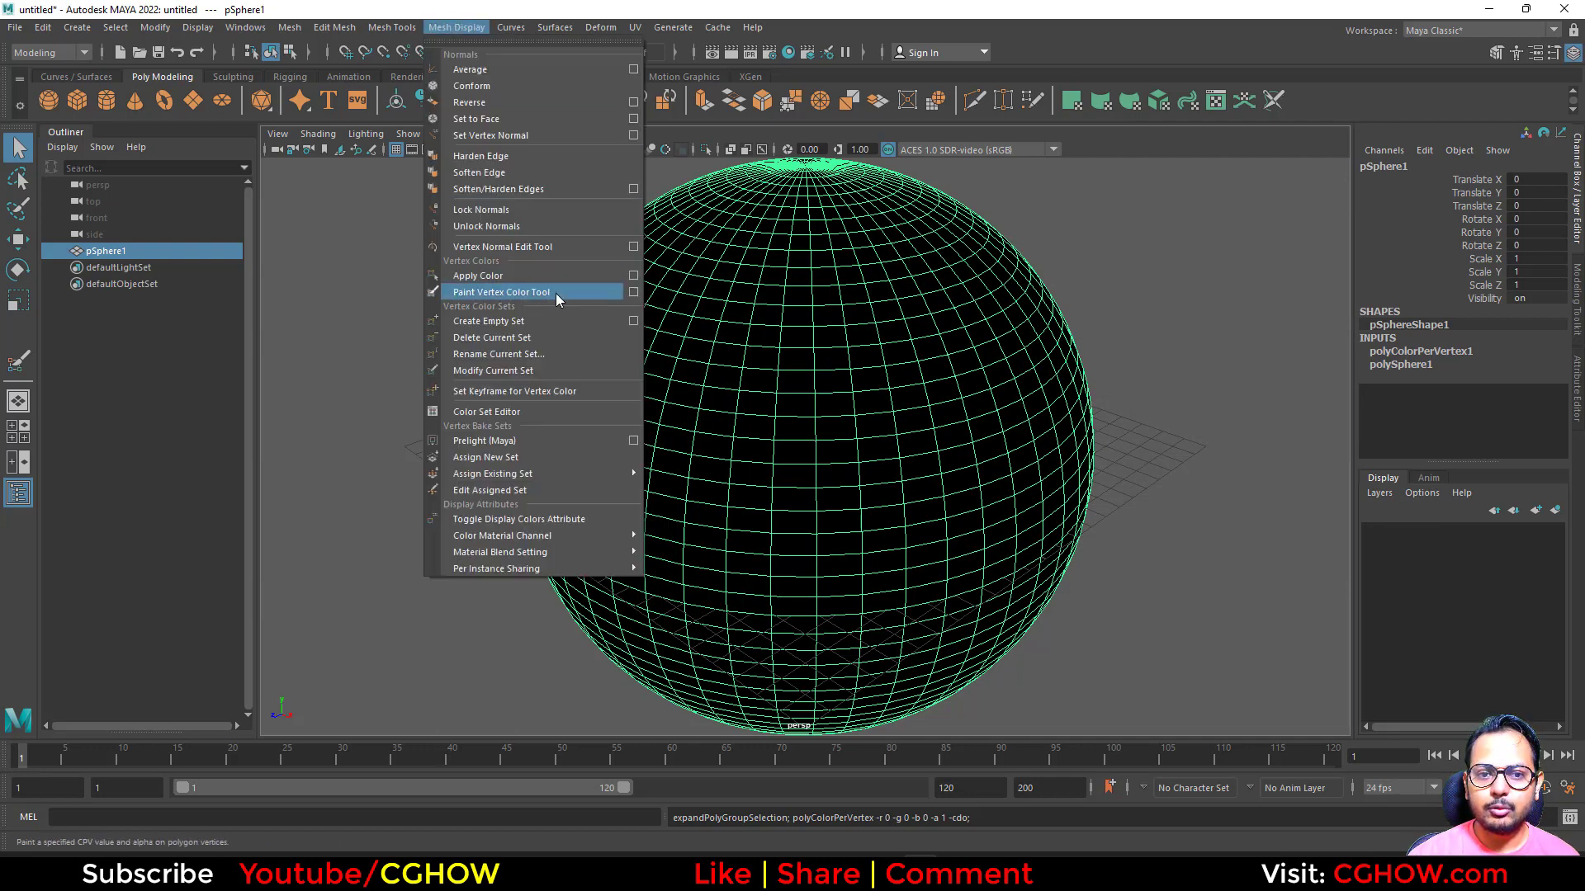
click(501, 292)
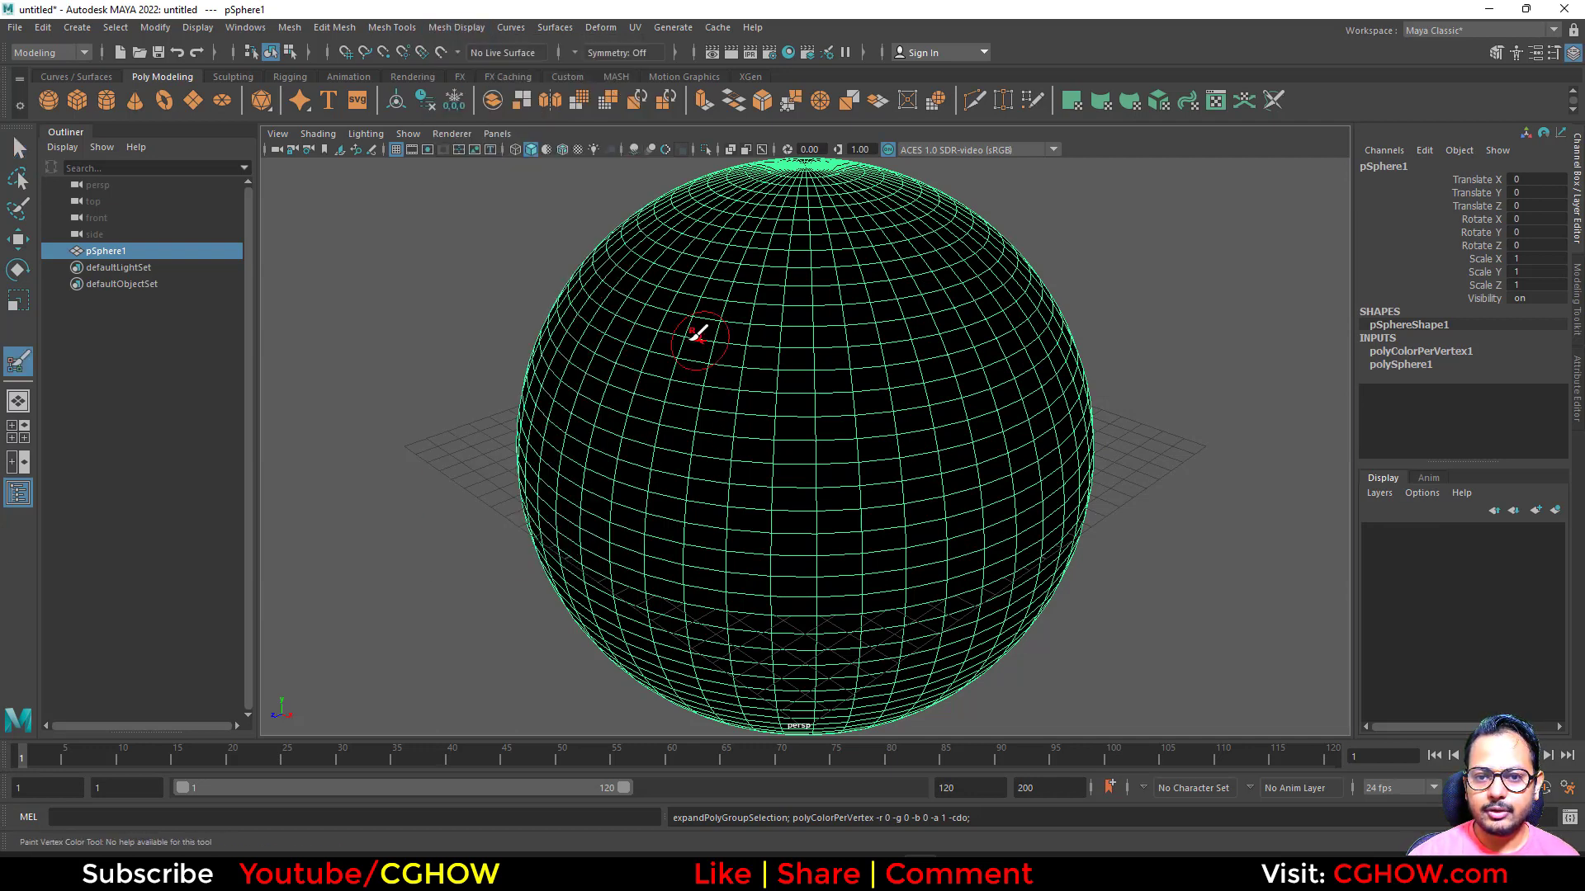
click(13, 487)
click(12, 488)
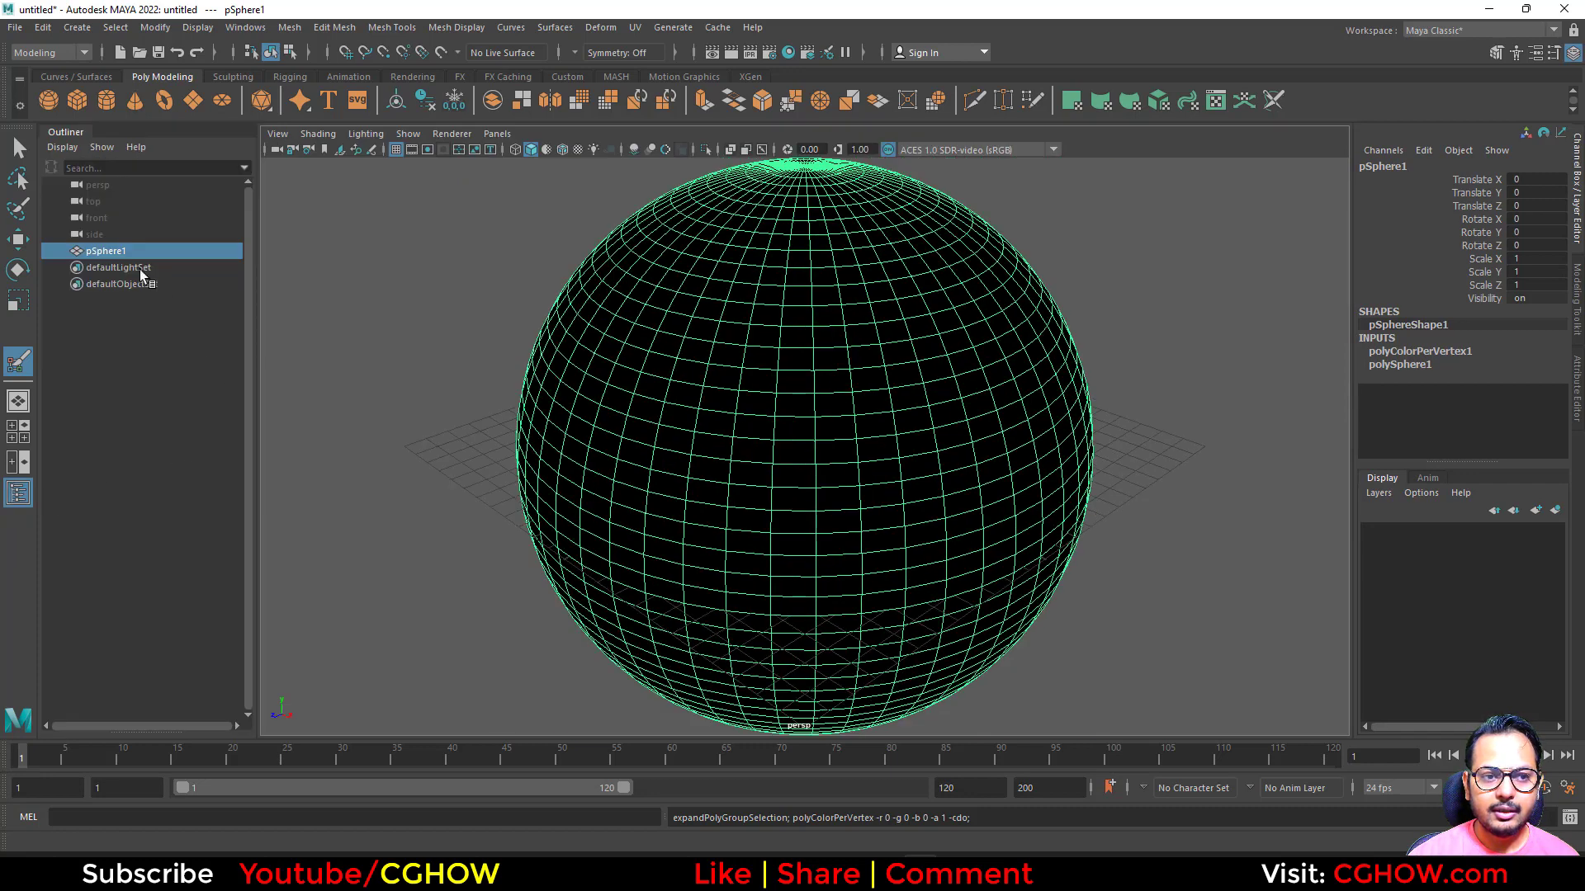
double_click(18, 360)
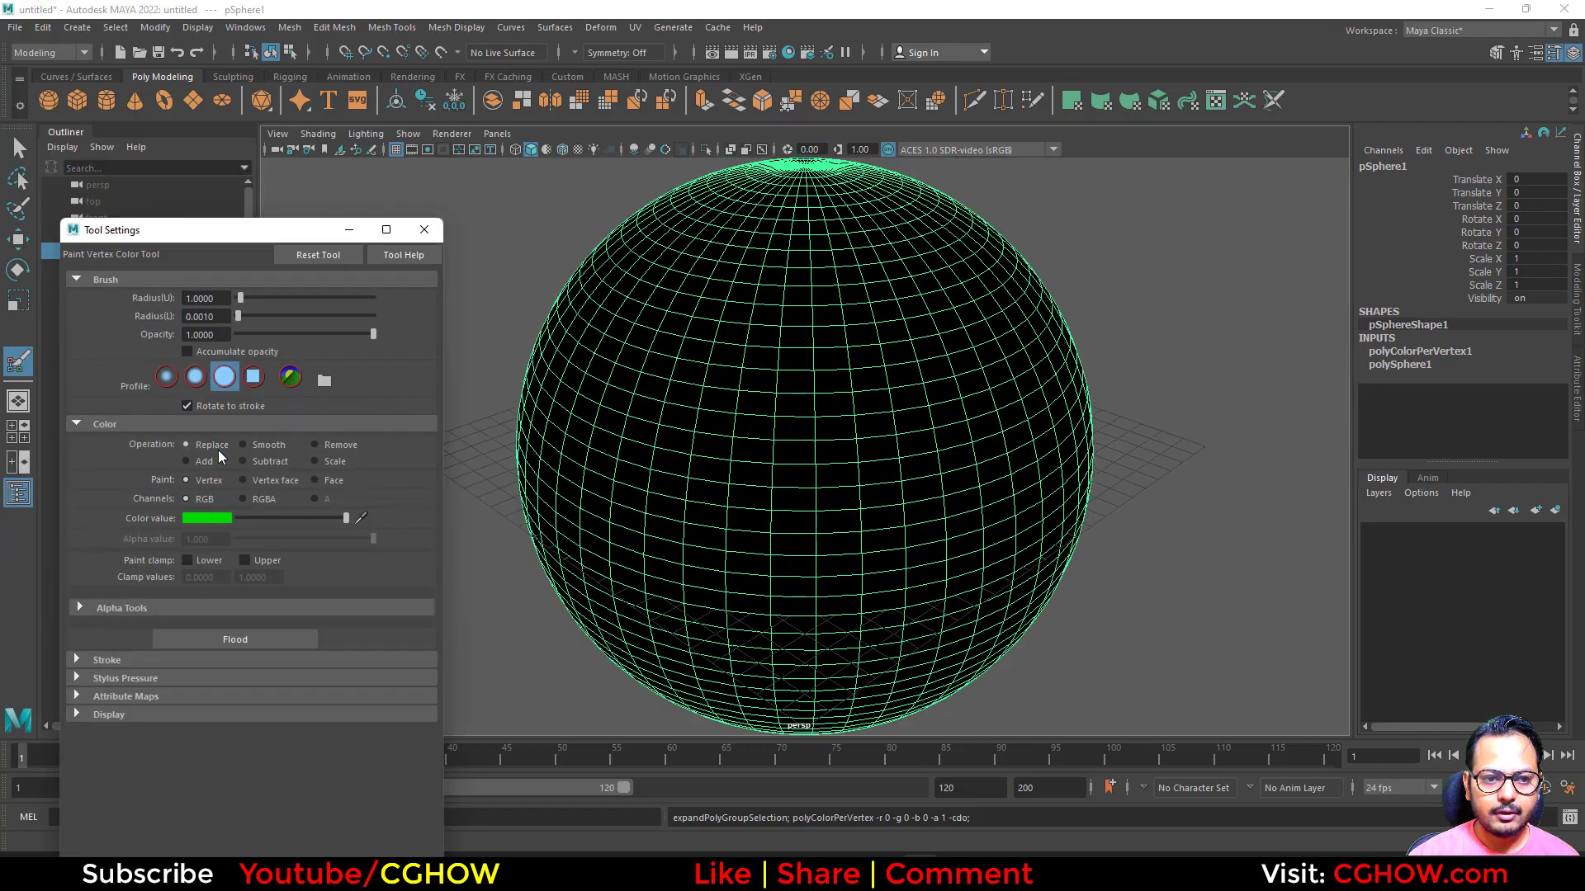
click(209, 520)
click(171, 468)
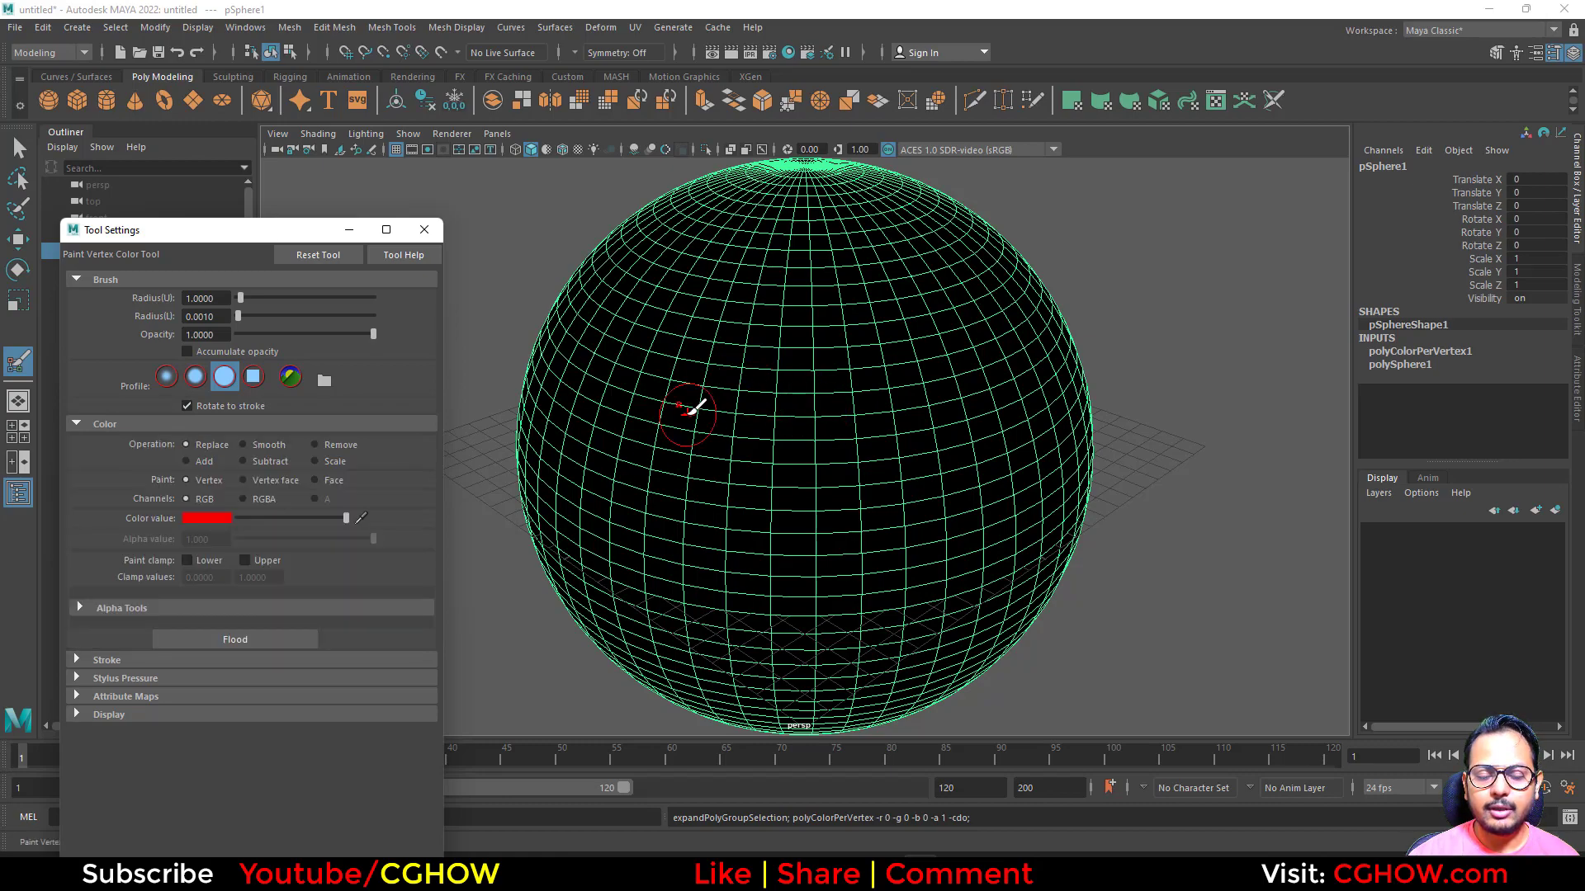
Paint a large red patch of vertex colour on one side of the black sphere.
mouse_move(690, 407)
alt+mouse_down()
mouse_move(748, 395)
mouse_move(757, 420)
alt+mouse_up()
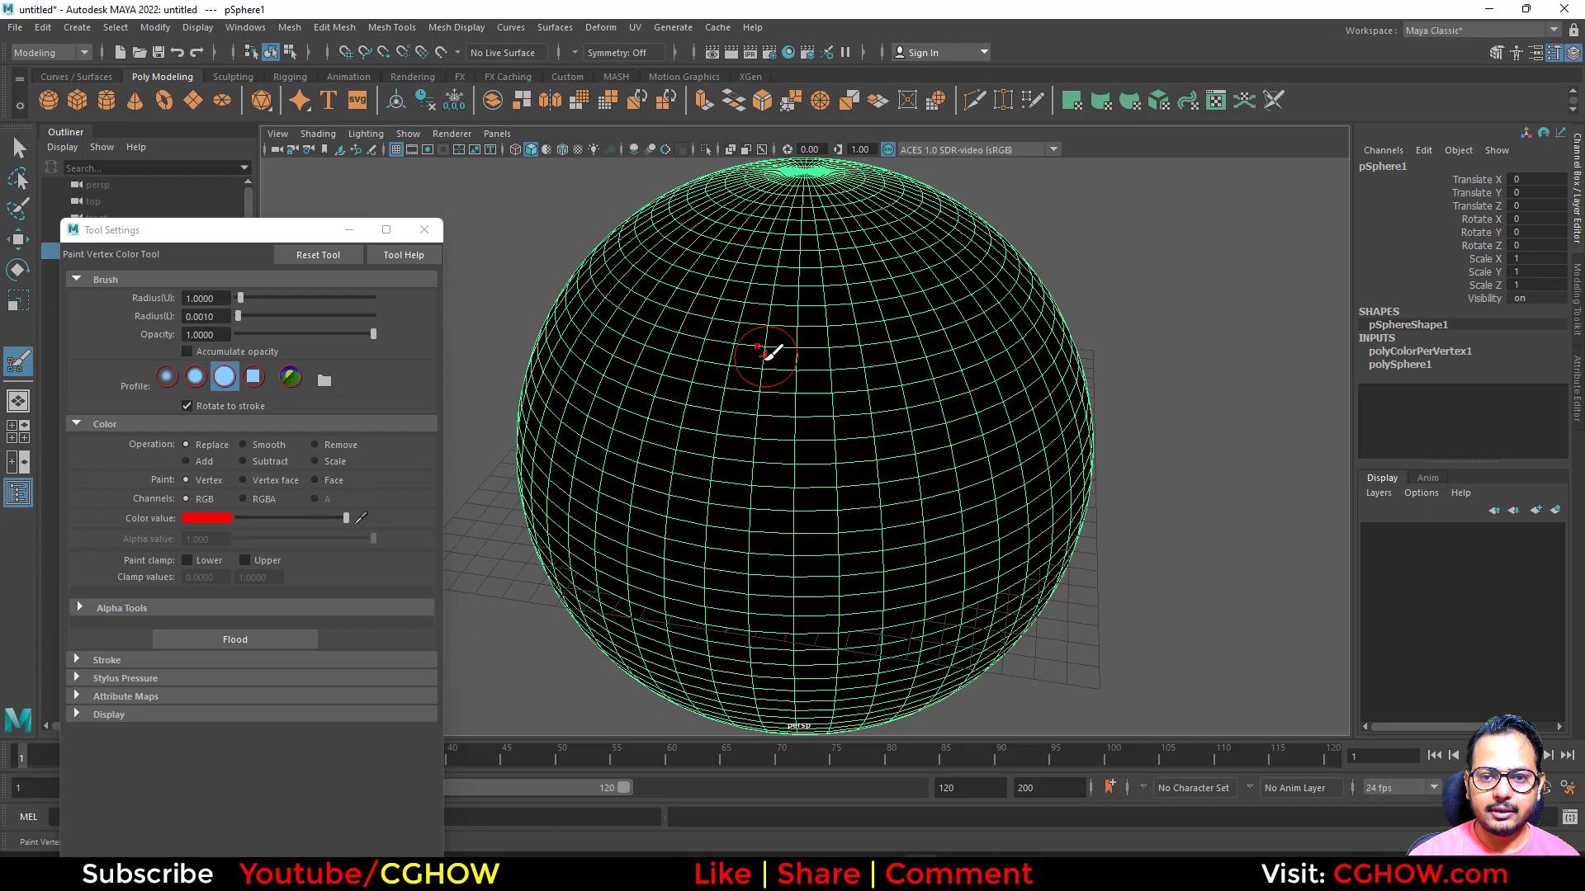
mouse_move(765, 356)
mouse_down()
mouse_move(793, 297)
mouse_move(913, 400)
mouse_move(726, 571)
mouse_move(632, 332)
mouse_move(683, 502)
mouse_move(680, 418)
mouse_move(765, 450)
mouse_move(822, 346)
mouse_move(896, 318)
mouse_move(922, 373)
mouse_move(751, 393)
mouse_move(718, 346)
mouse_move(684, 348)
mouse_up()
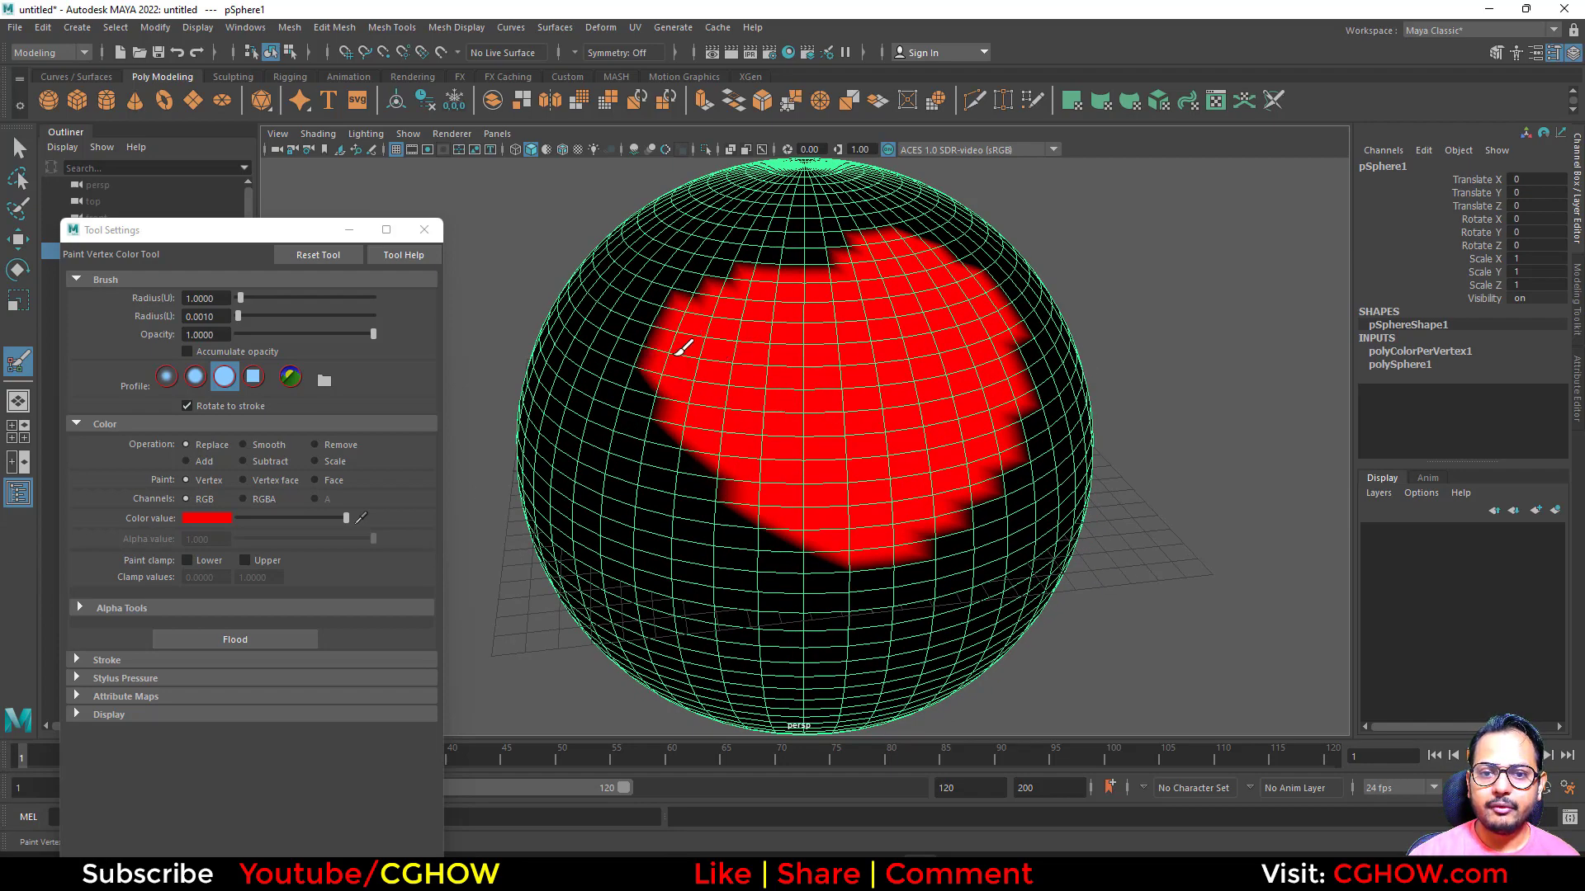
mouse_move(899, 448)
alt+mouse_down()
mouse_move(722, 396)
mouse_move(757, 476)
alt+mouse_up()
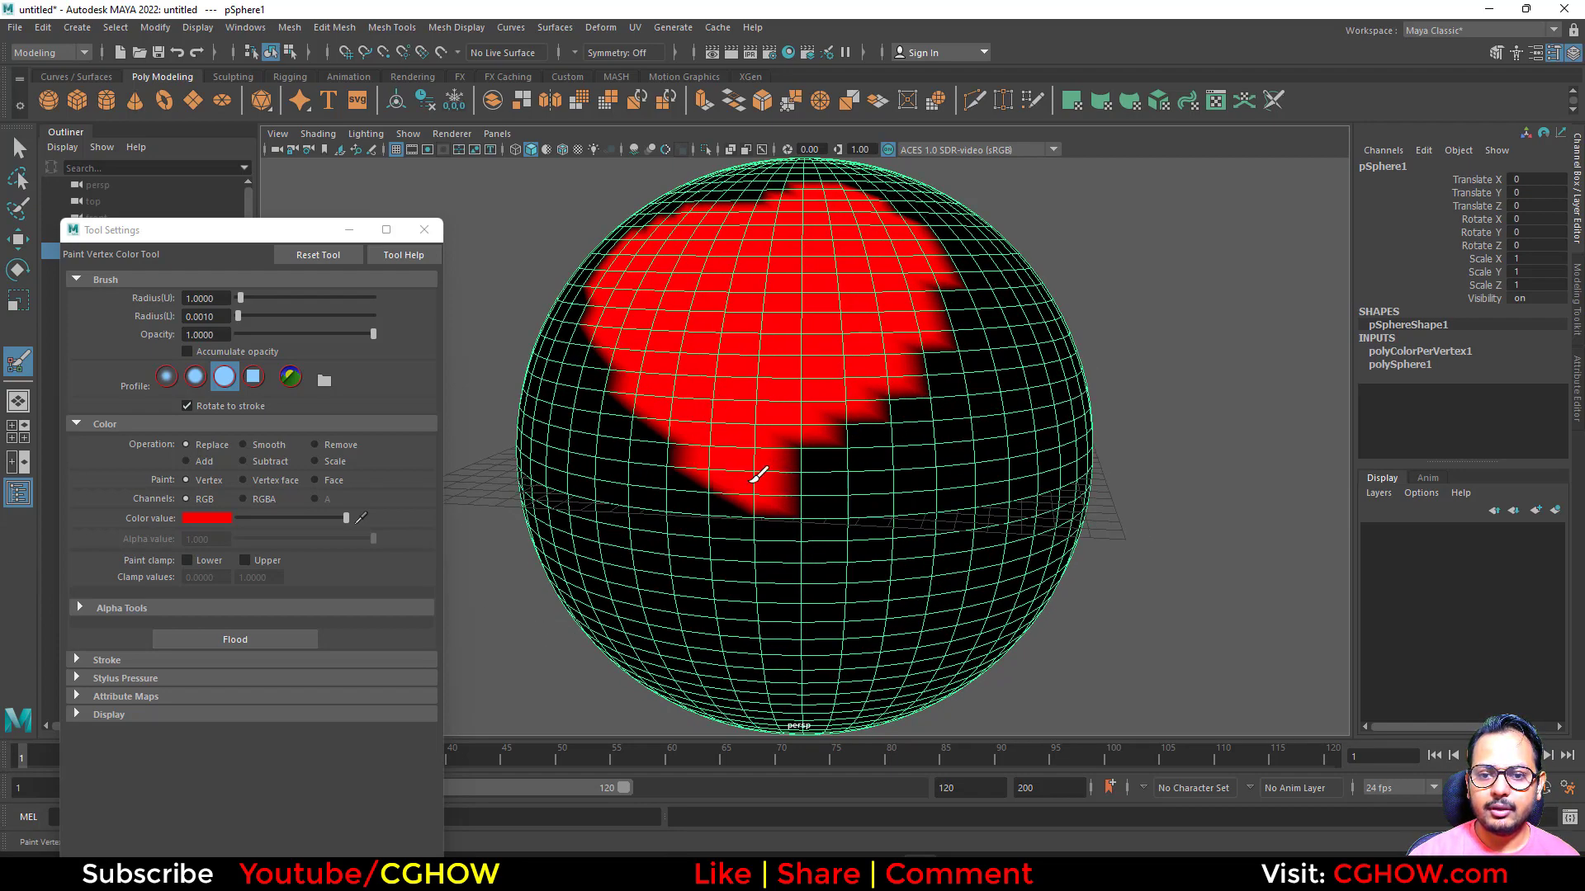
alt+drag(850, 393, 883, 411)
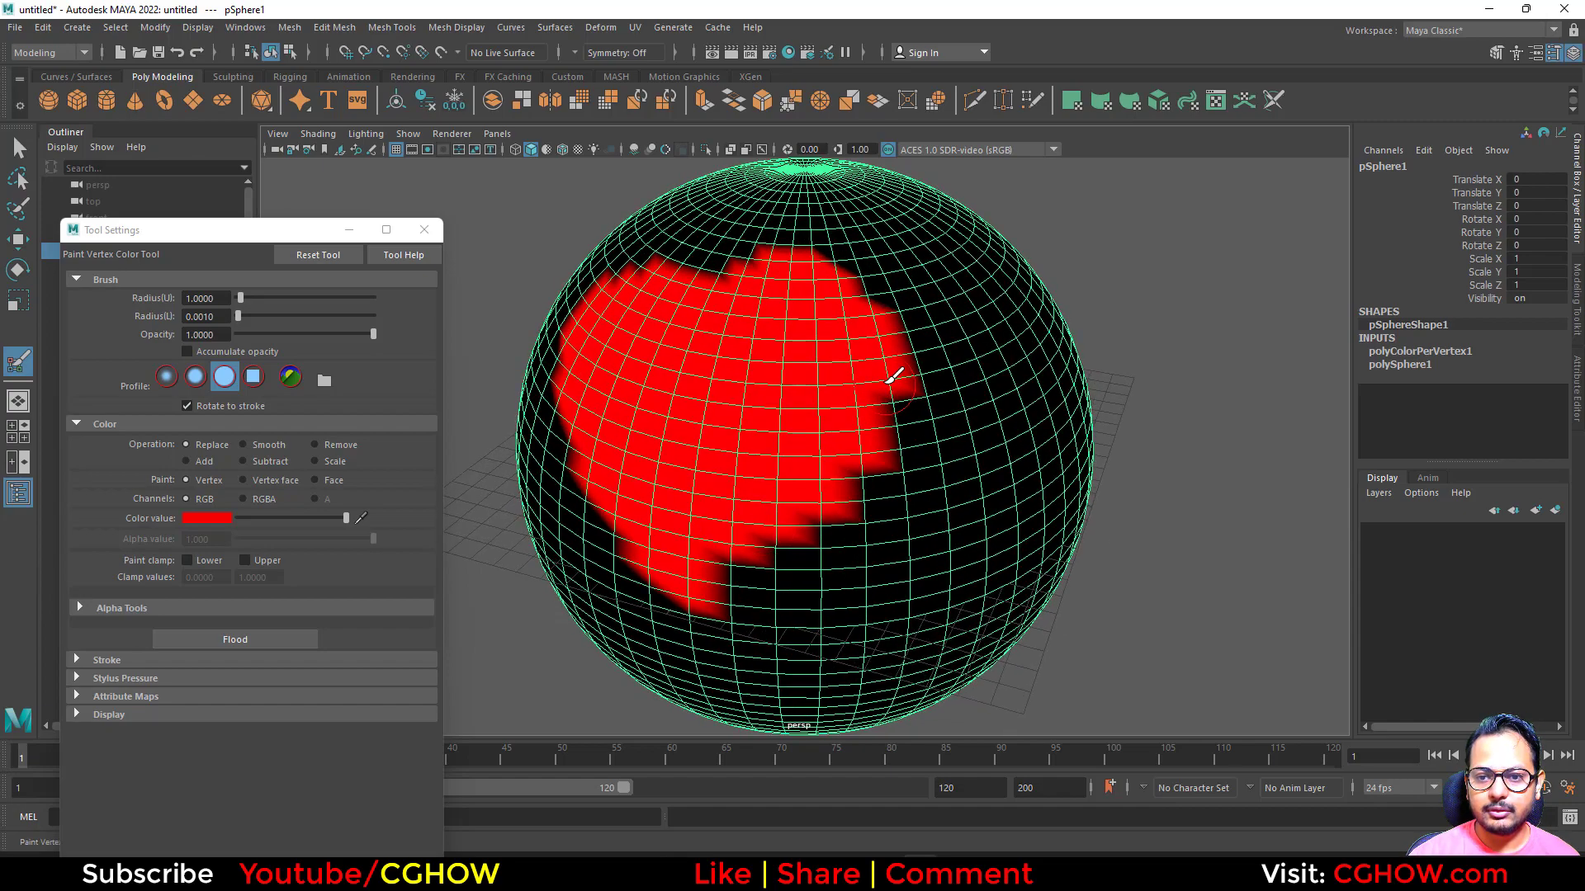
drag(737, 555, 723, 559)
Set the paint colour to green and paint a large green patch on an unpainted area beside the red one.
alt+drag(800, 402, 702, 421)
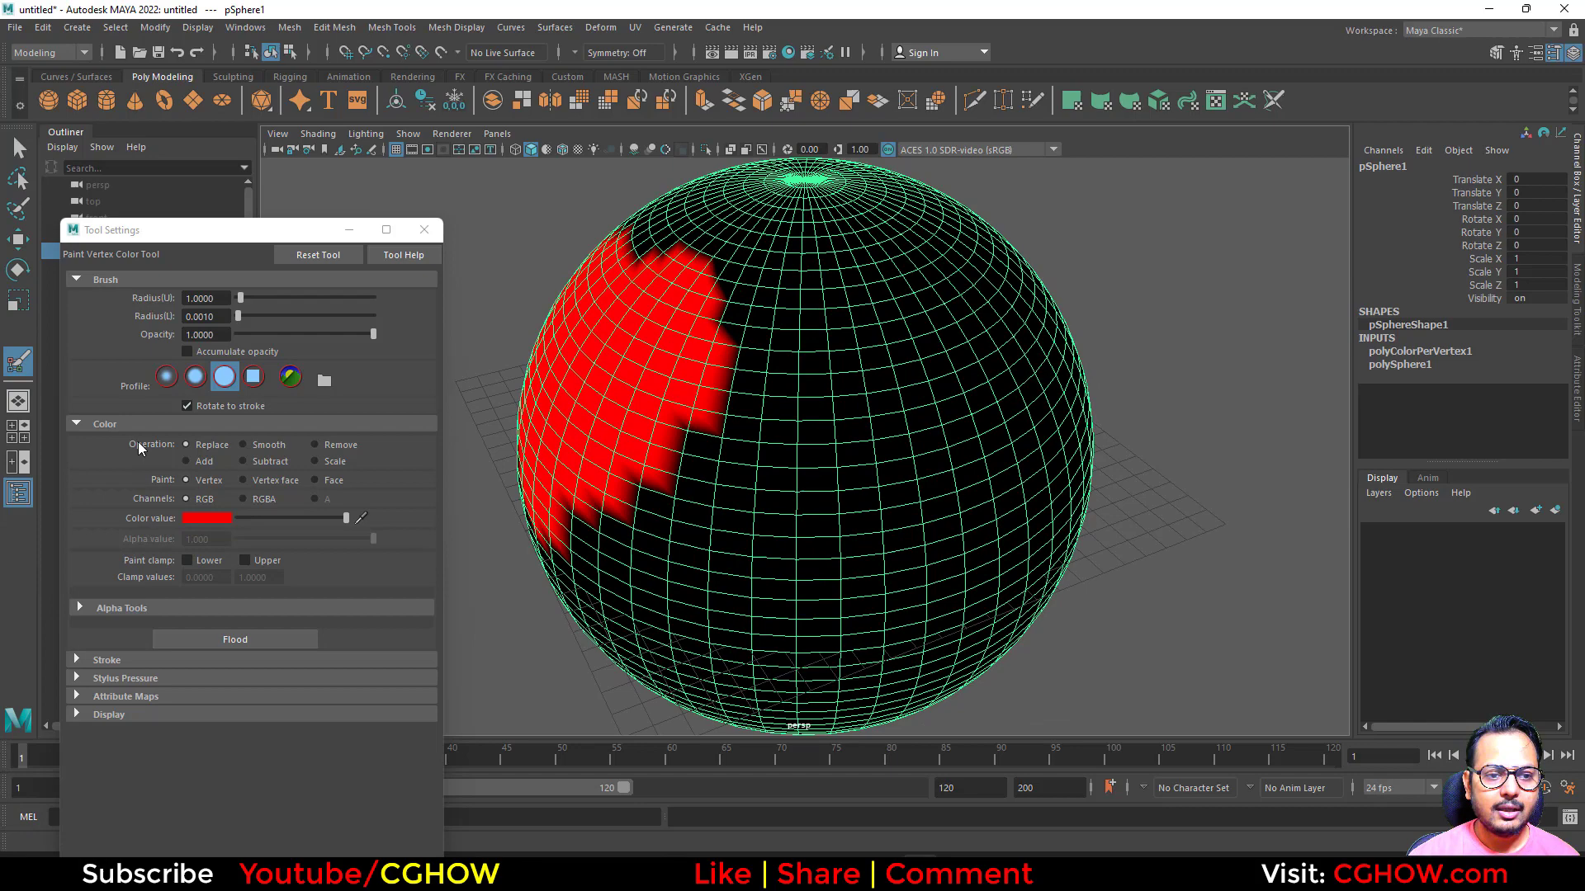
click(210, 517)
click(218, 455)
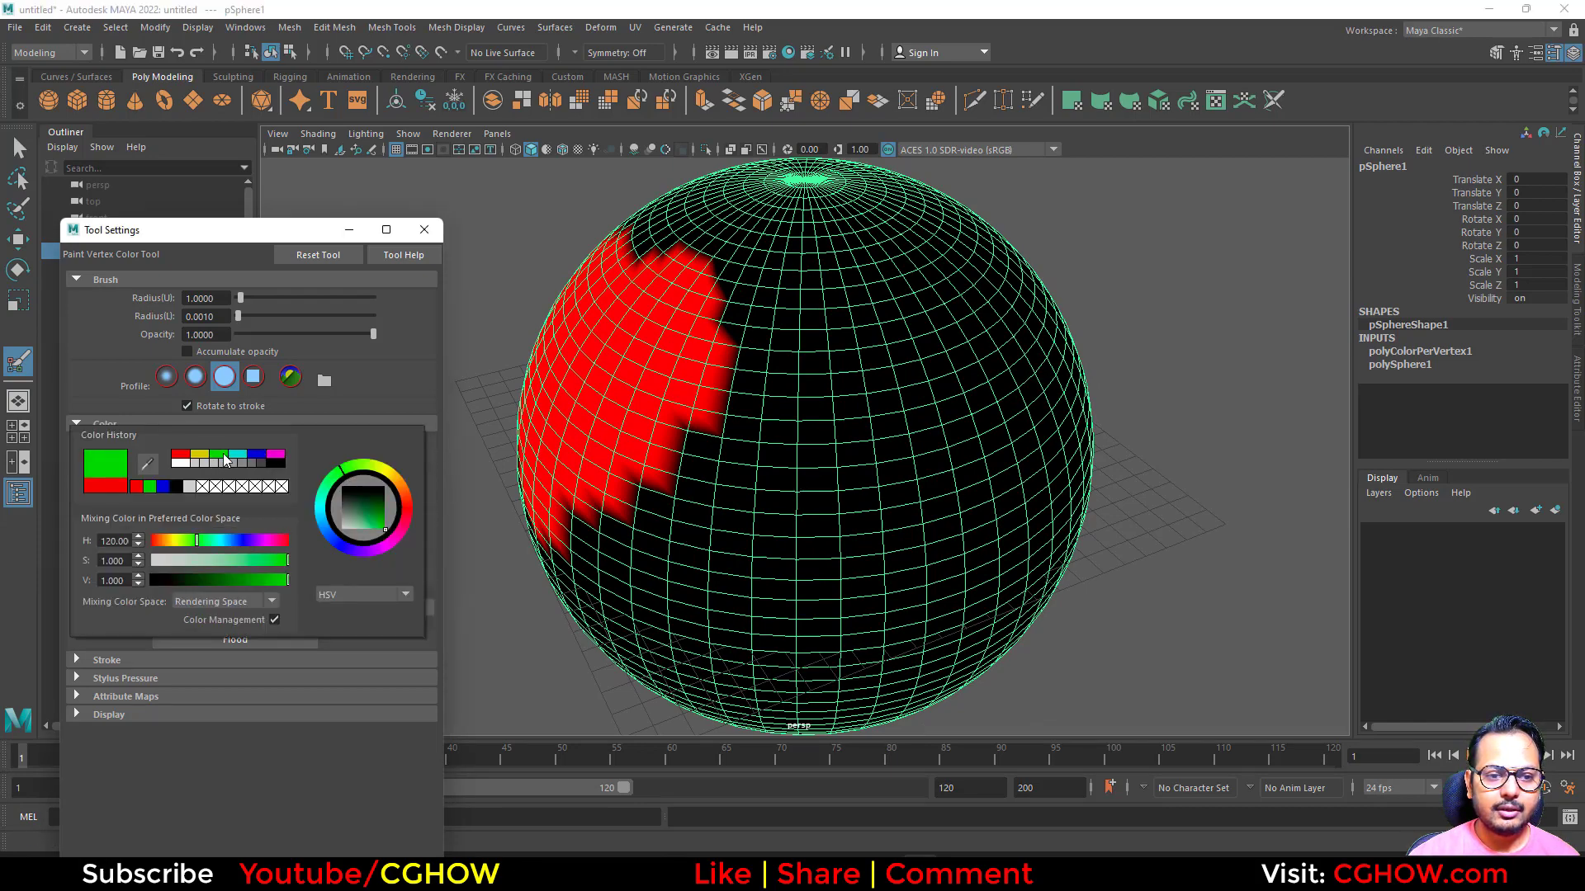
alt+drag(903, 428, 780, 418)
mouse_move(922, 375)
mouse_down()
mouse_move(777, 453)
mouse_move(927, 368)
mouse_move(842, 528)
mouse_move(778, 397)
mouse_move(867, 444)
mouse_move(838, 553)
mouse_up()
Set the paint colour to blue and paint a large blue patch on the remaining black area of the sphere.
click(211, 520)
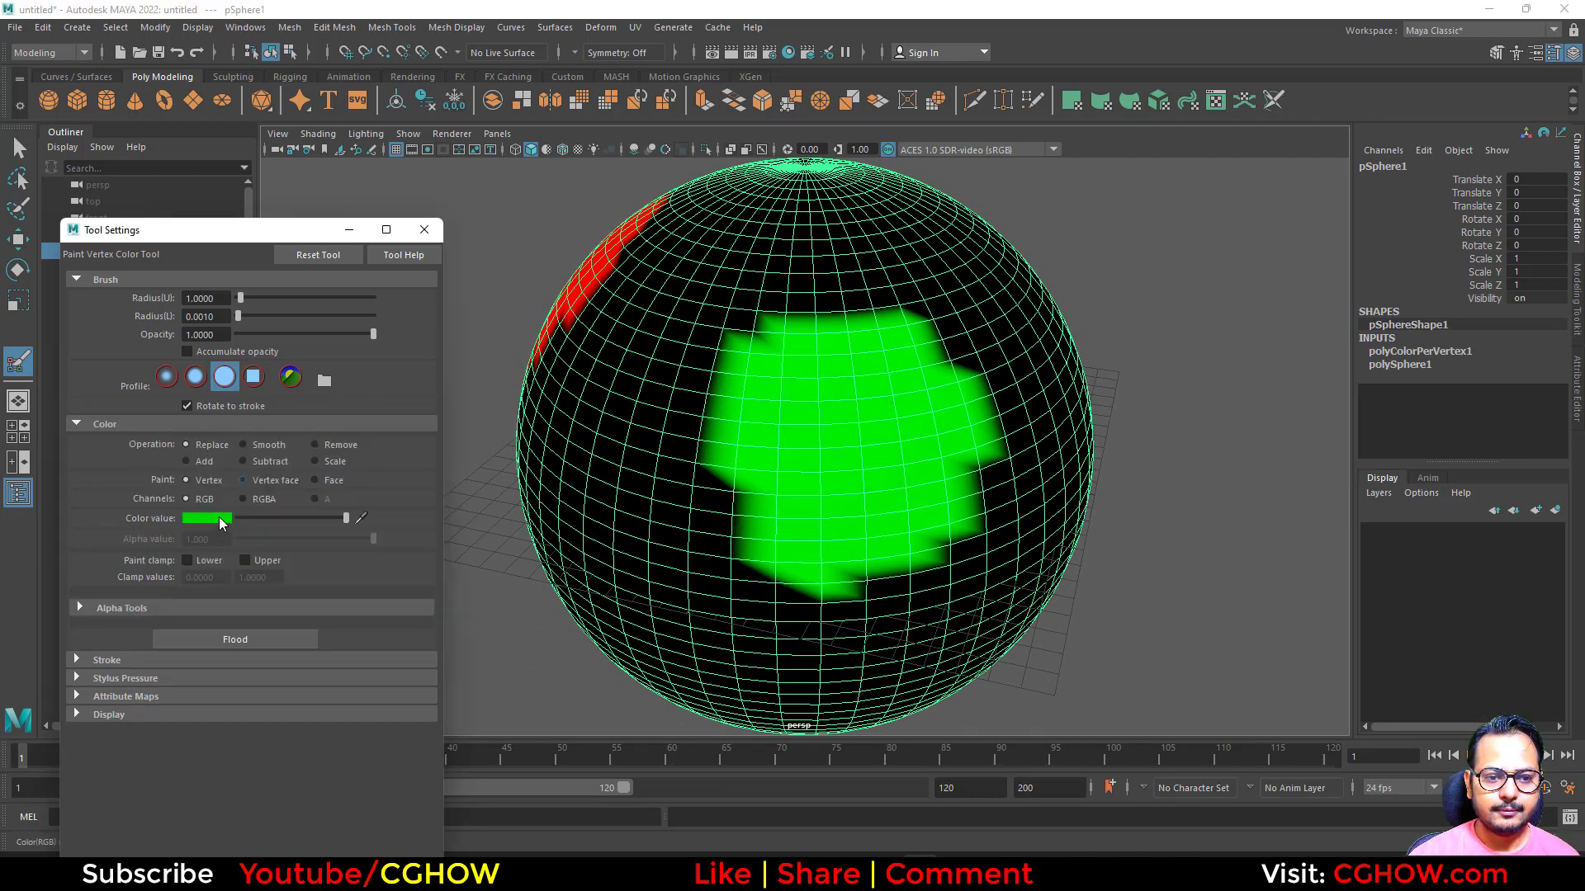
click(220, 517)
click(230, 473)
alt+drag(924, 462, 743, 443)
mouse_move(677, 330)
mouse_down()
mouse_move(958, 351)
mouse_move(958, 556)
mouse_move(718, 559)
mouse_move(729, 347)
mouse_move(776, 352)
mouse_move(842, 524)
mouse_move(914, 451)
mouse_up()
drag(926, 554, 777, 578)
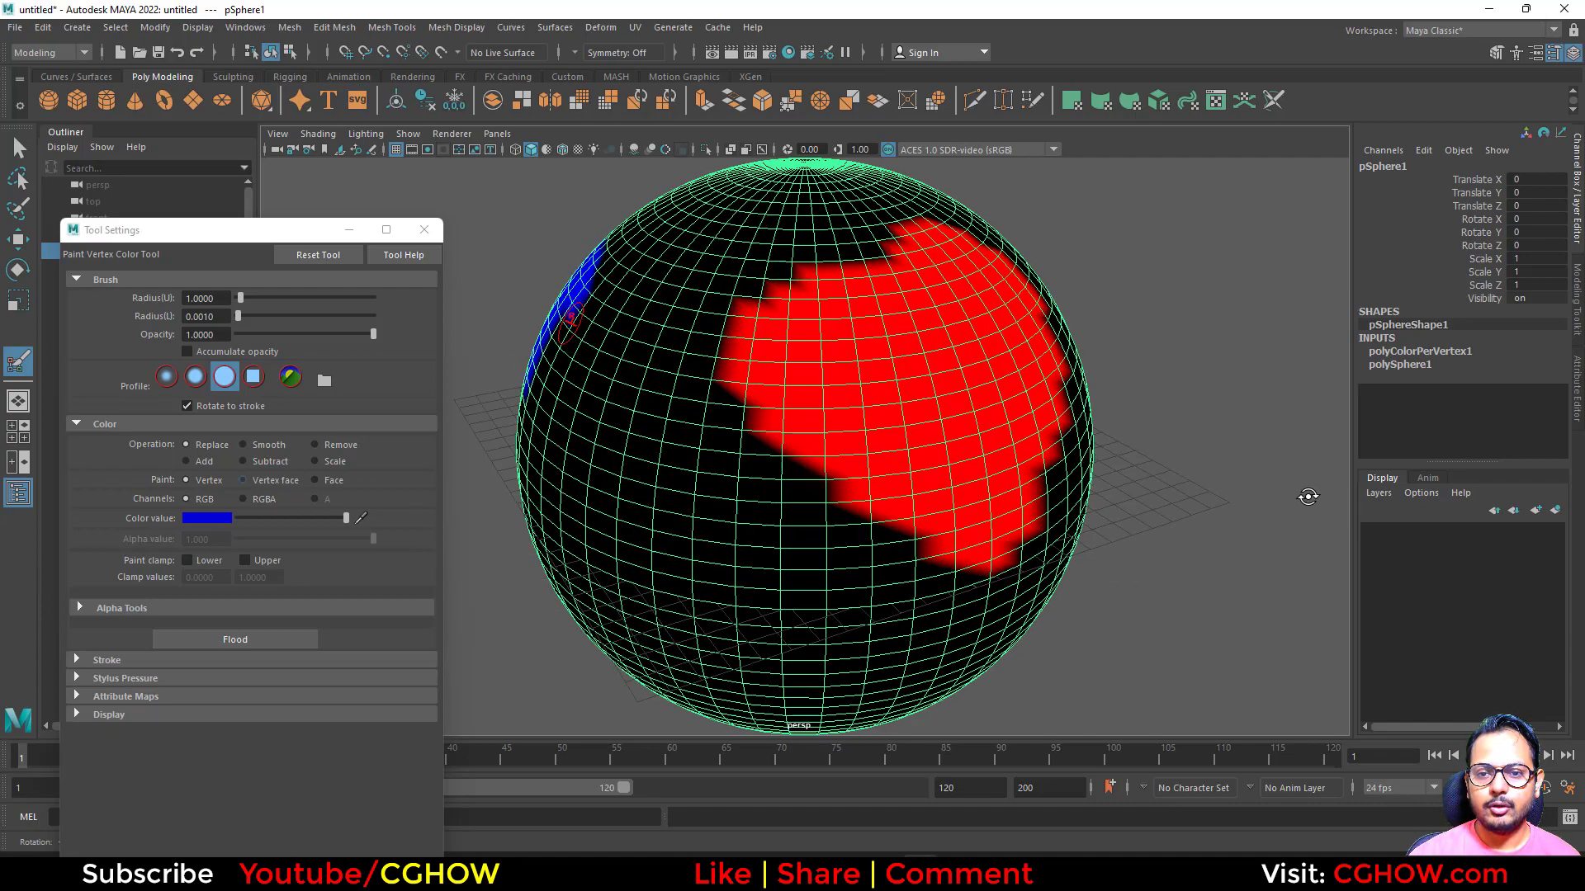
Apply black vertex colour with alpha 1 to the whole sphere using the Add color operation.
alt+drag(1309, 495, 1167, 513)
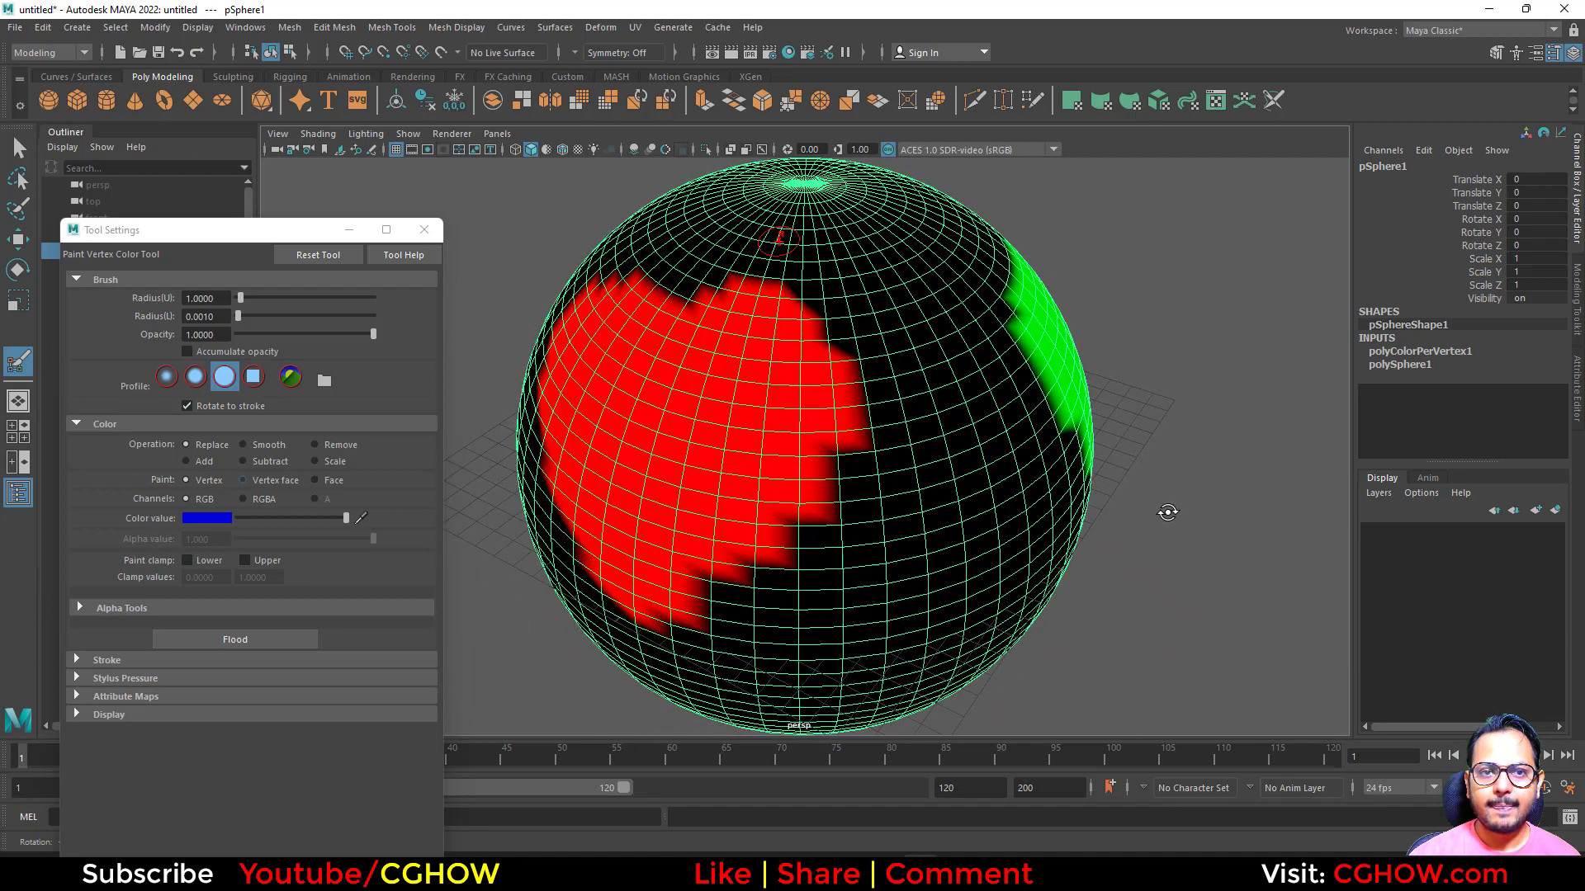
click(478, 30)
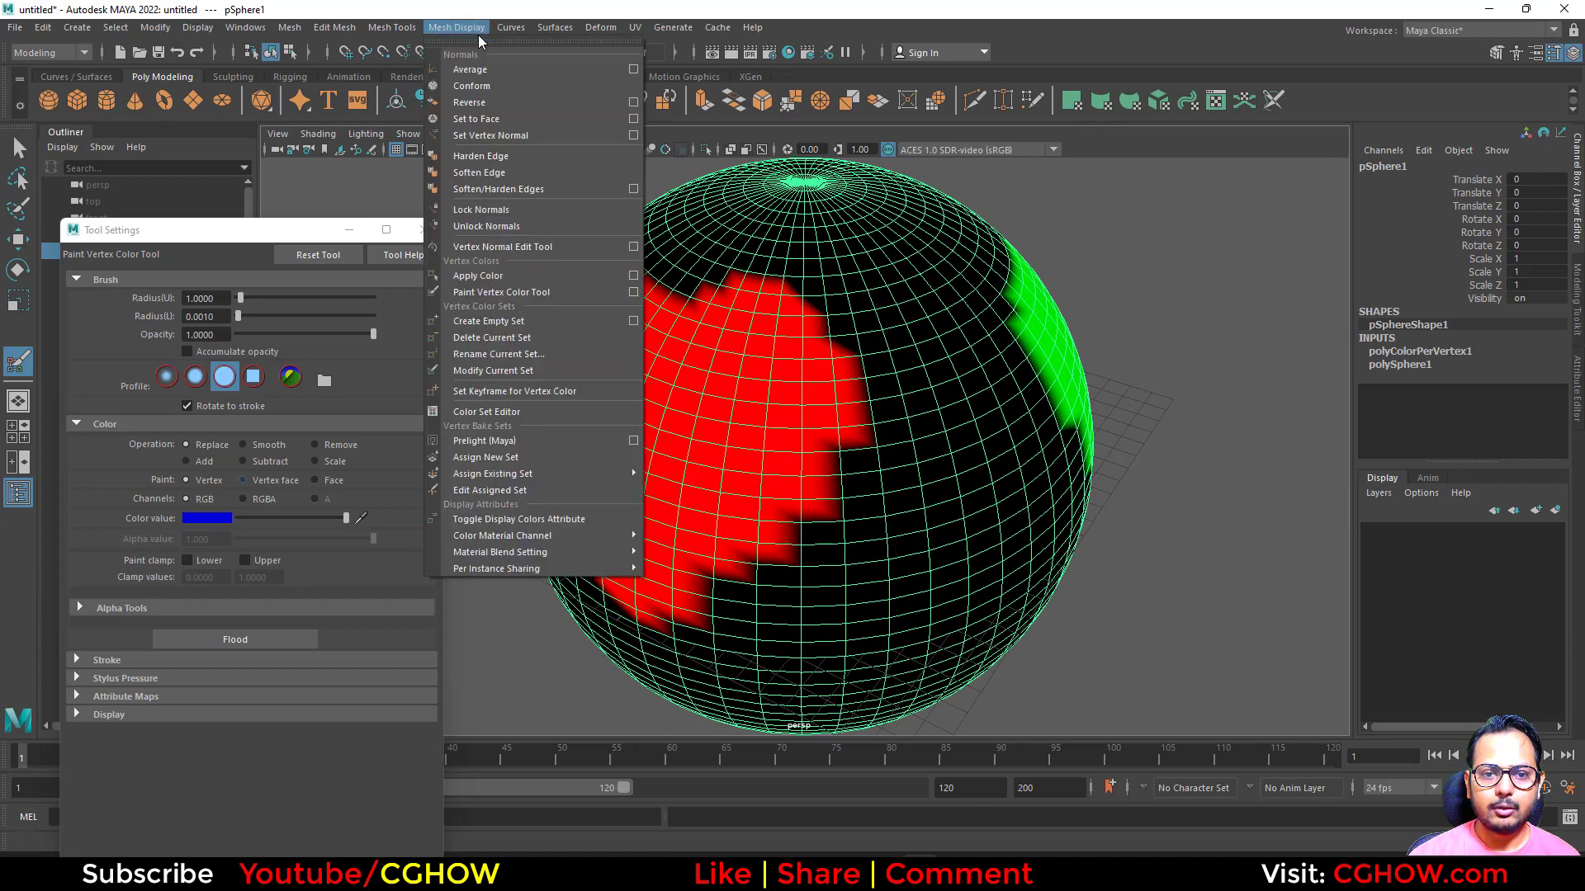
click(628, 279)
click(1048, 322)
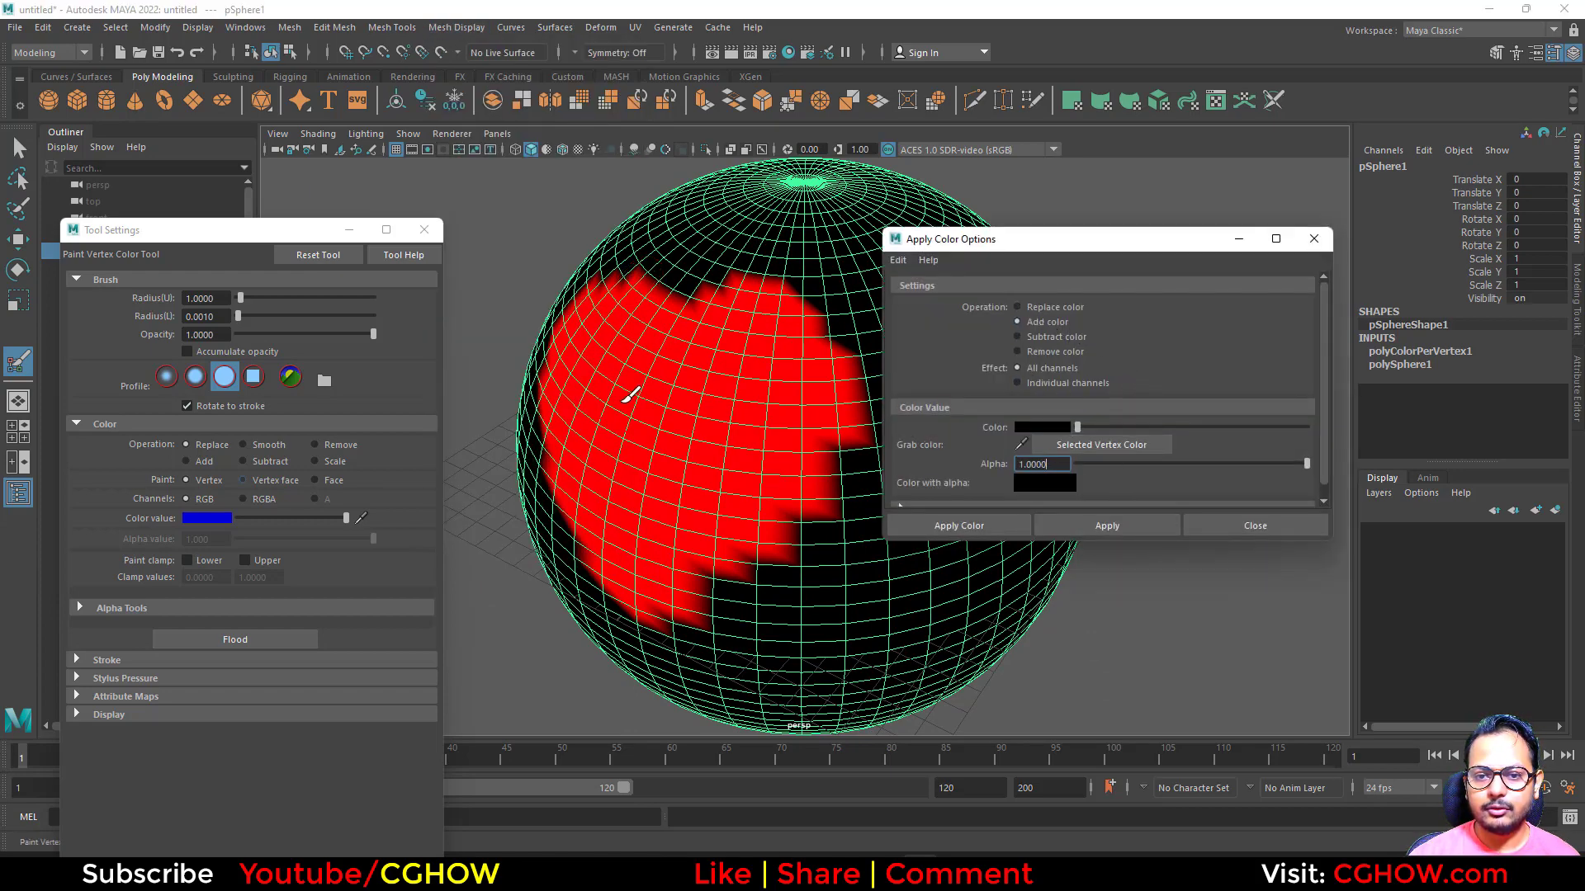
alt+drag(631, 395, 1023, 388)
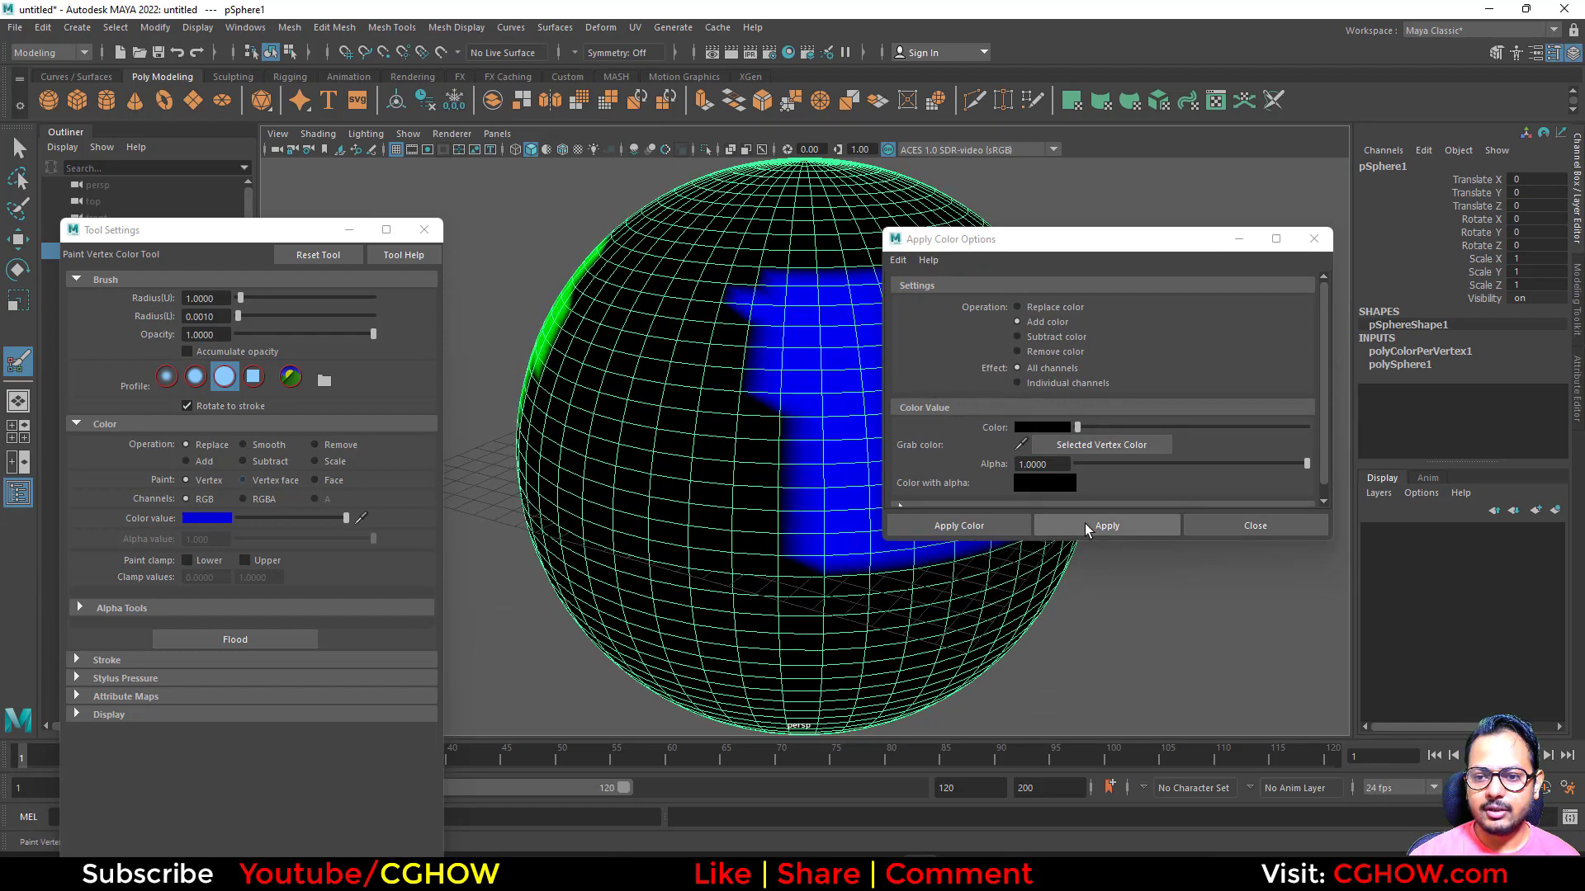
click(995, 525)
Leave the paint tool and export the selected sphere to the Desktop as an FBX file named sphere.
click(20, 147)
click(15, 27)
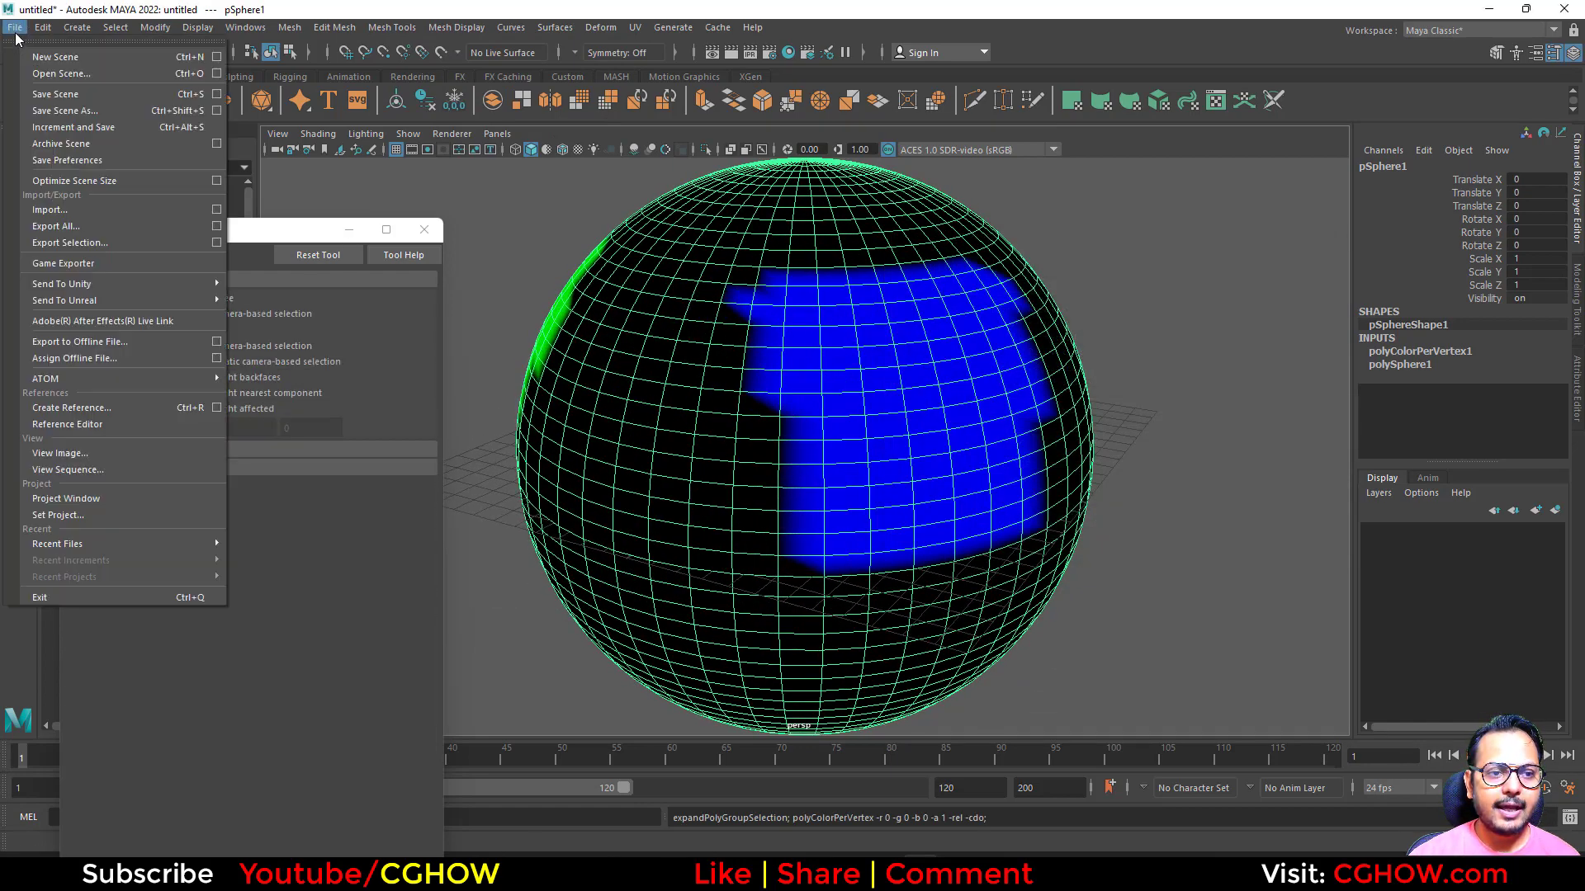
click(114, 246)
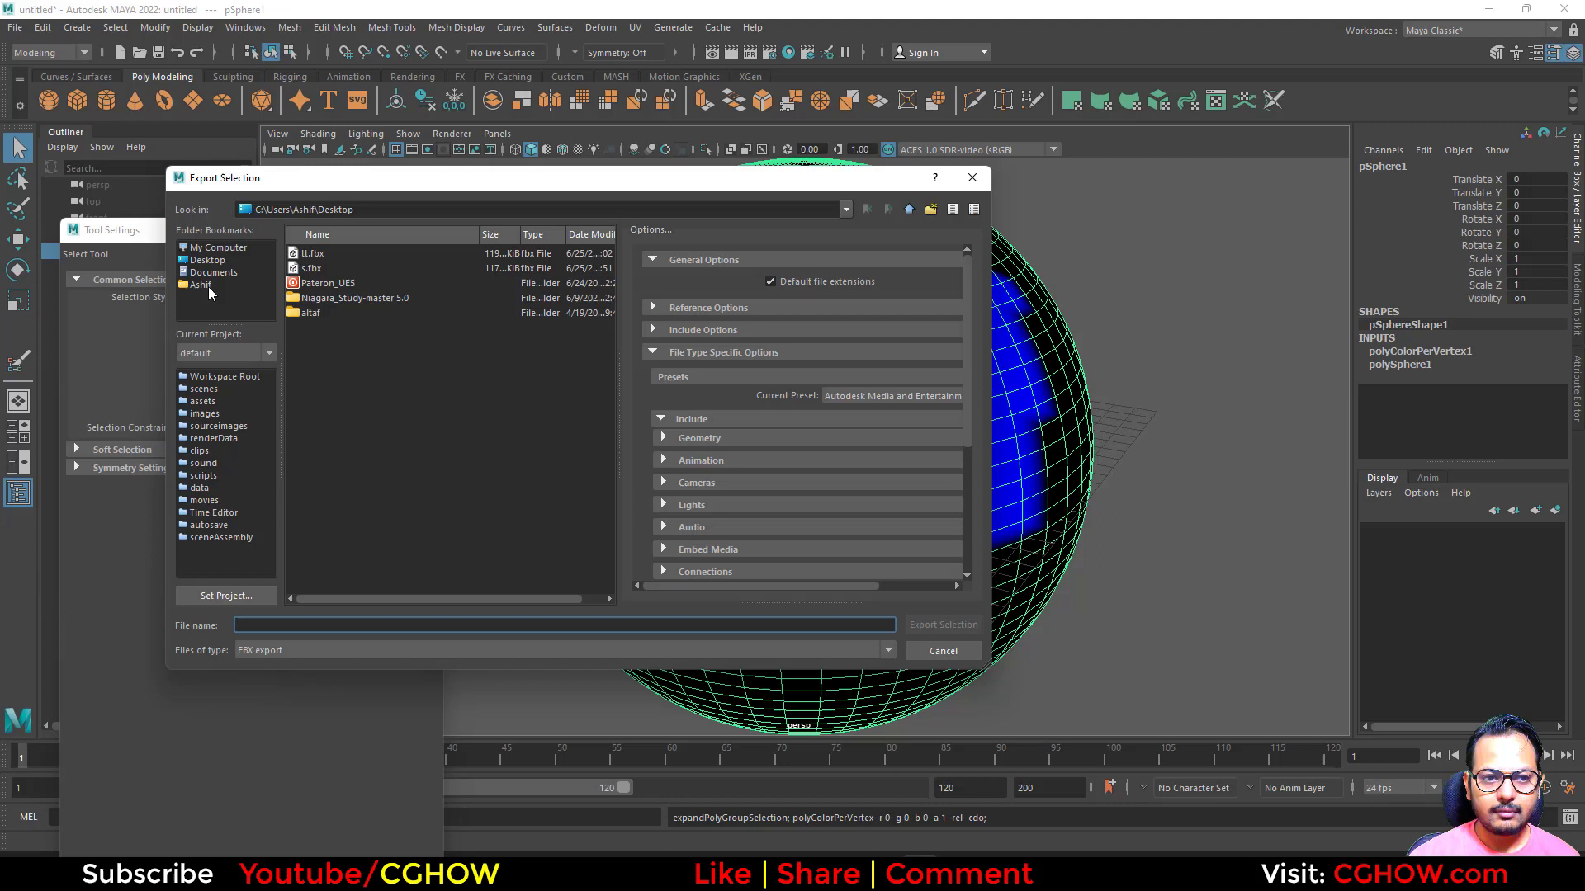
click(328, 629)
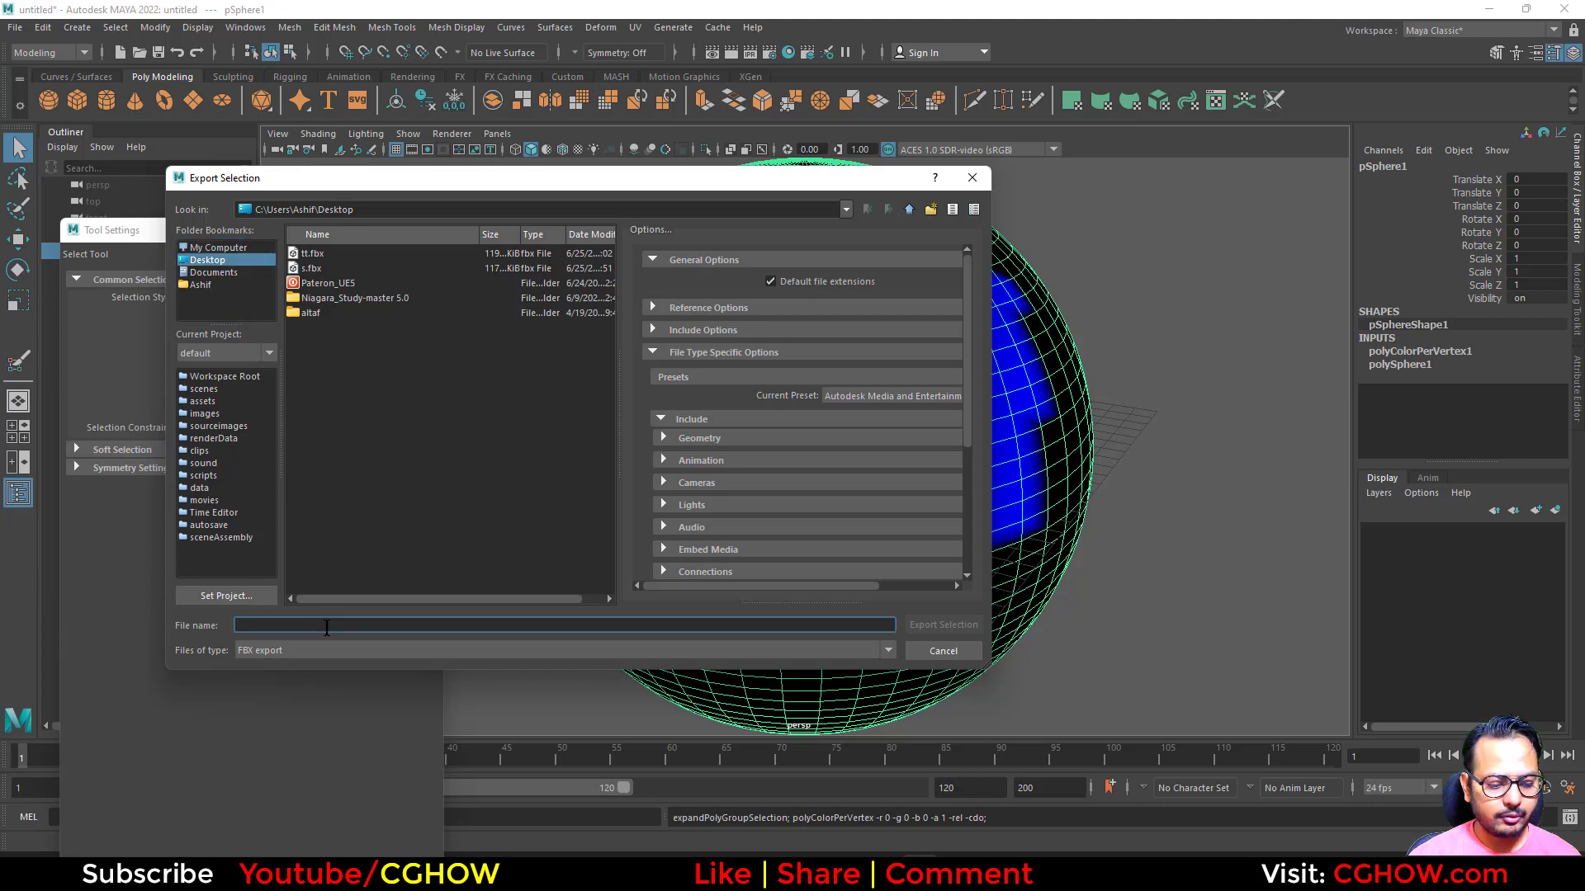
text(sphere)
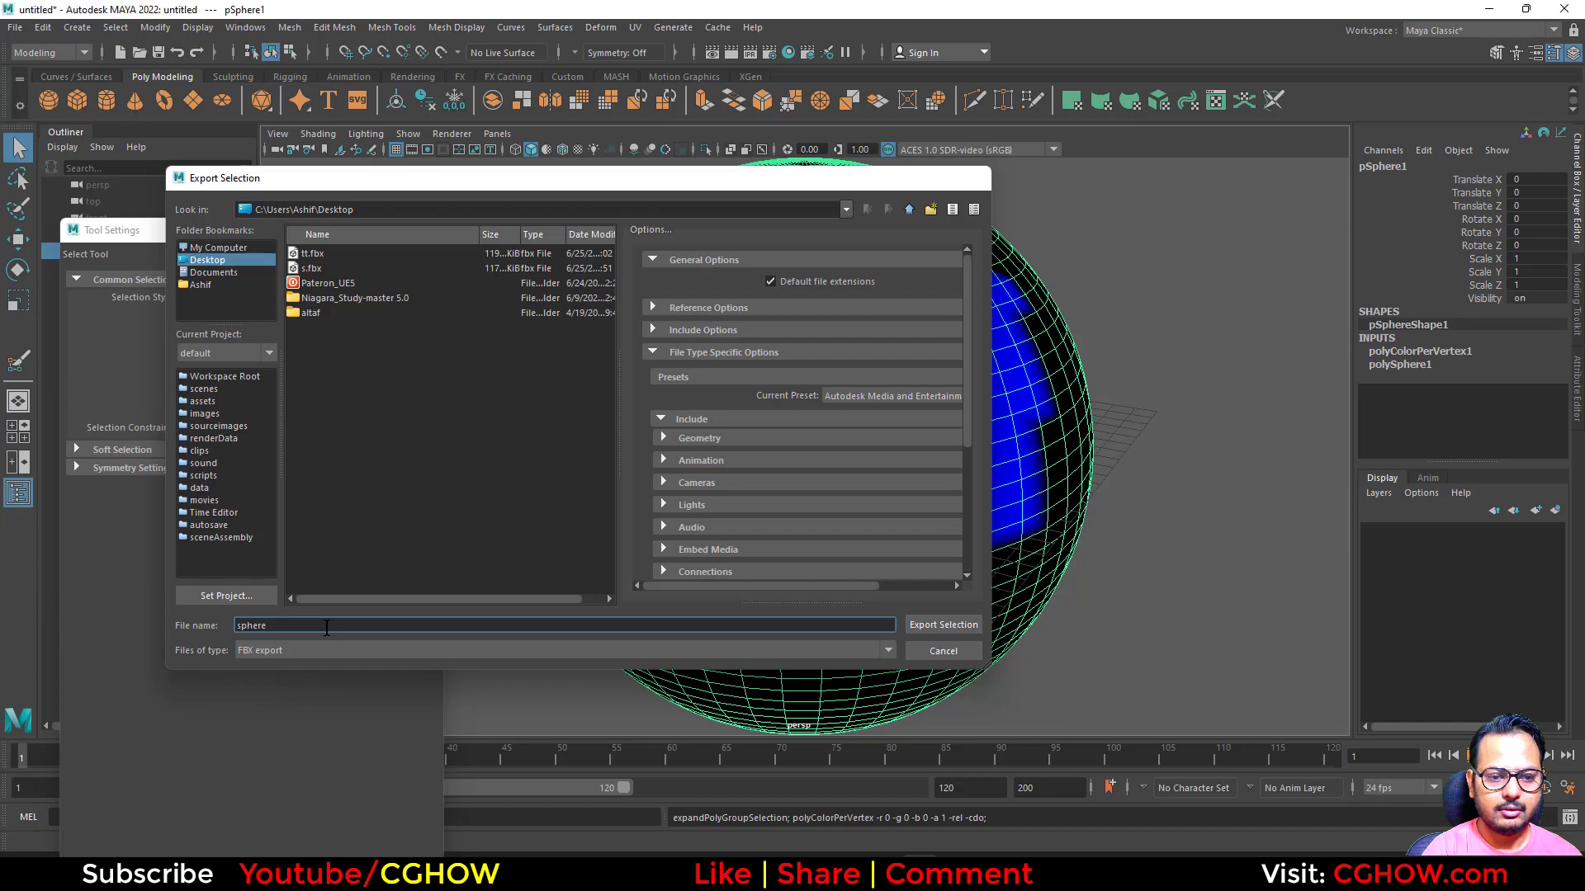
key(Return)
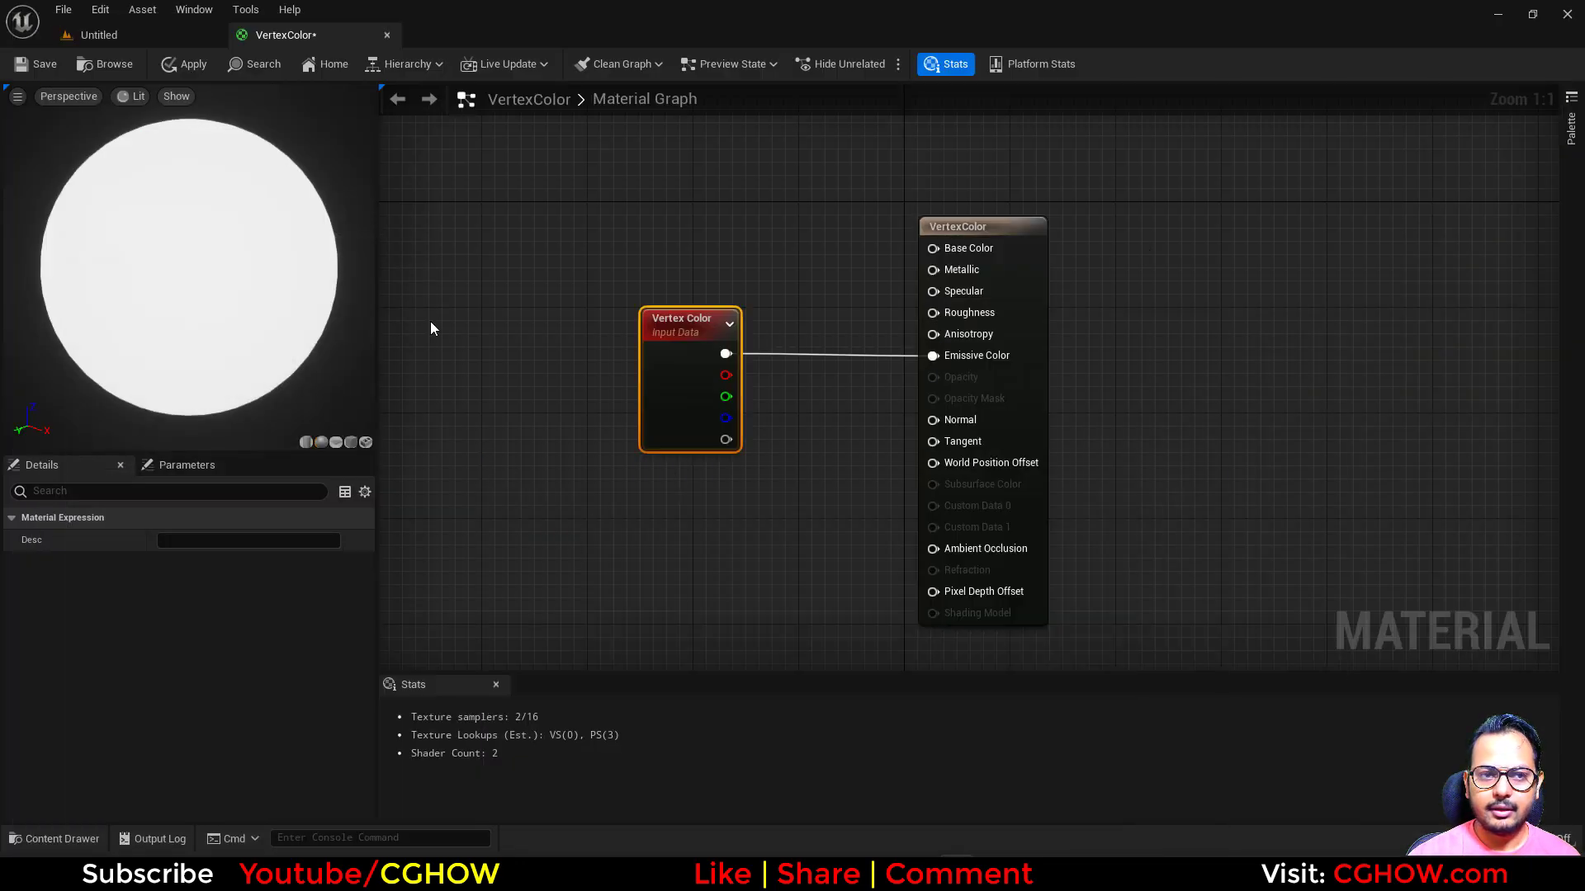
Switch to Unreal Engine and choose the exported sphere FBX for import into the VertexColor folder.
click(157, 36)
right_click(520, 741)
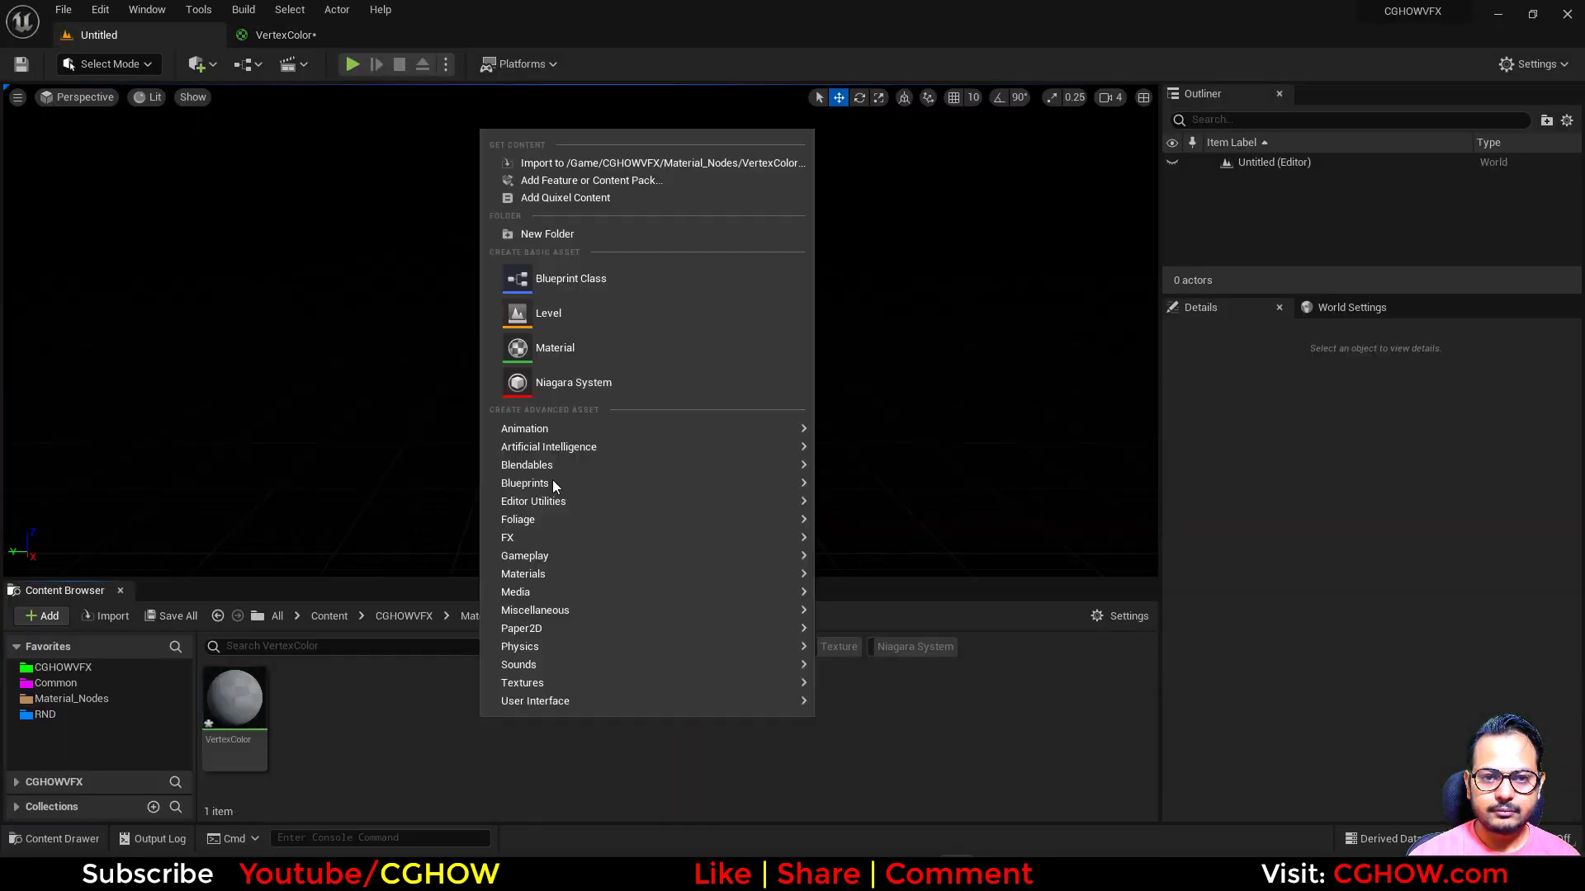
click(578, 163)
double_click(470, 148)
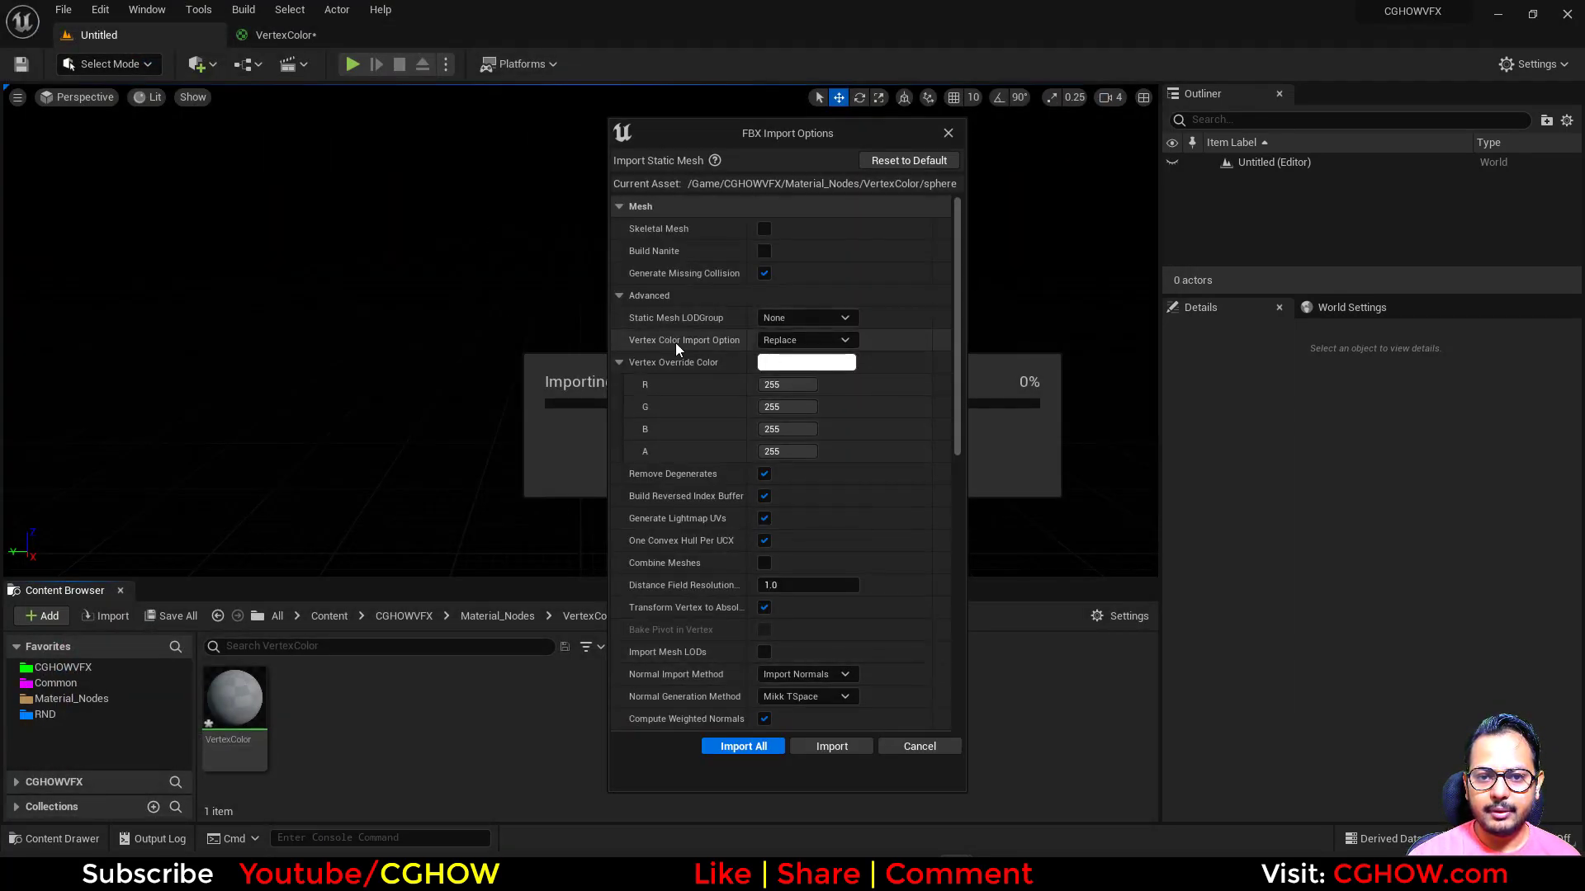
Try the Override and Ignore choices for the Vertex Color Import Option.
click(829, 340)
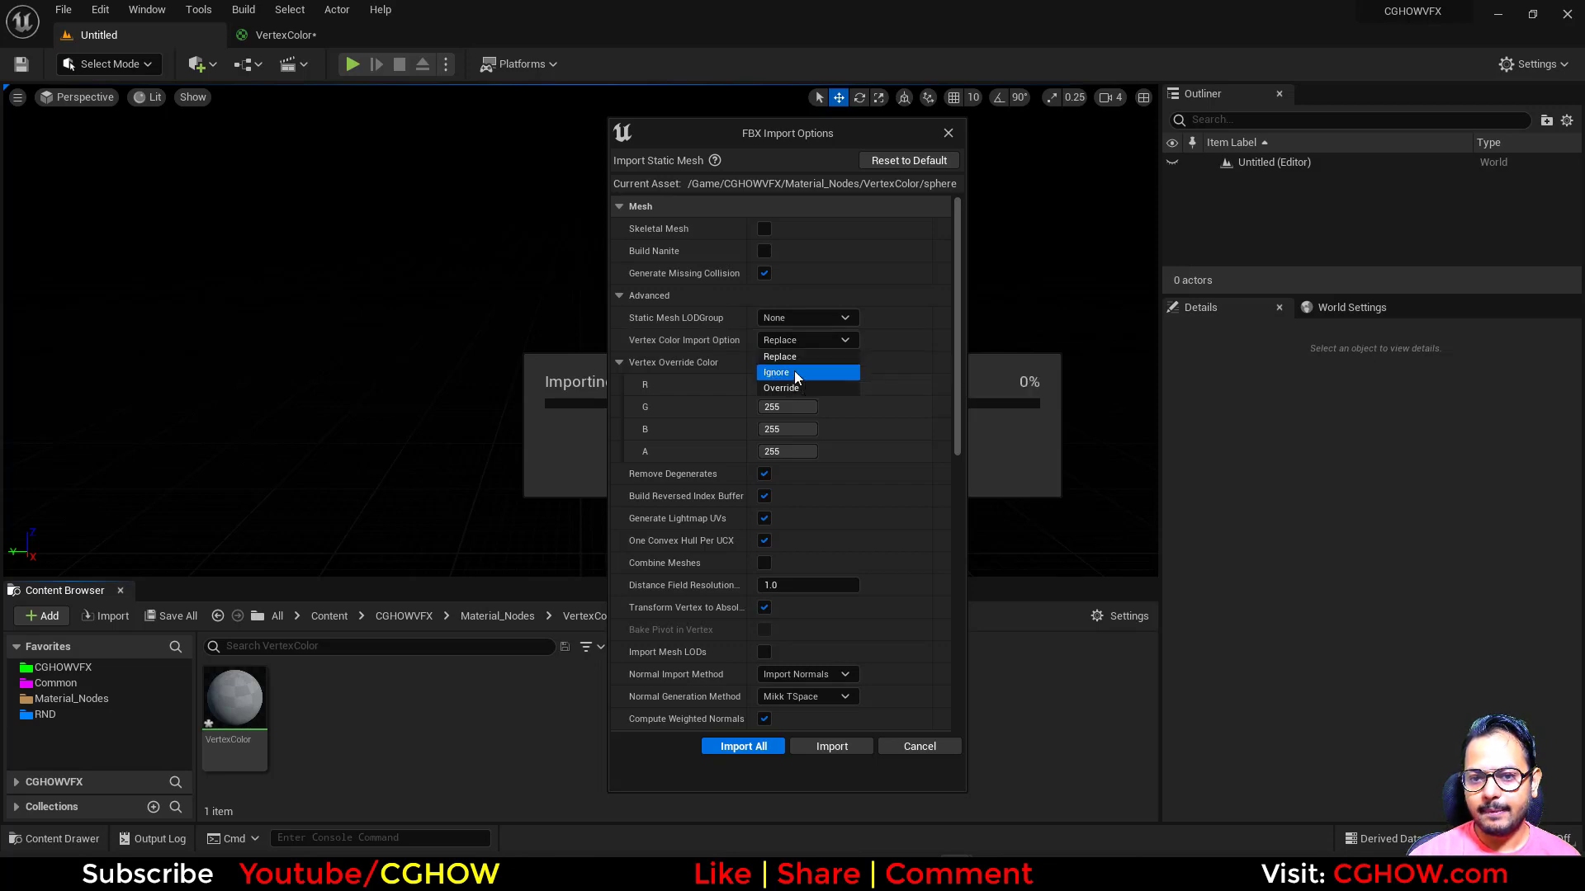
click(798, 388)
click(803, 343)
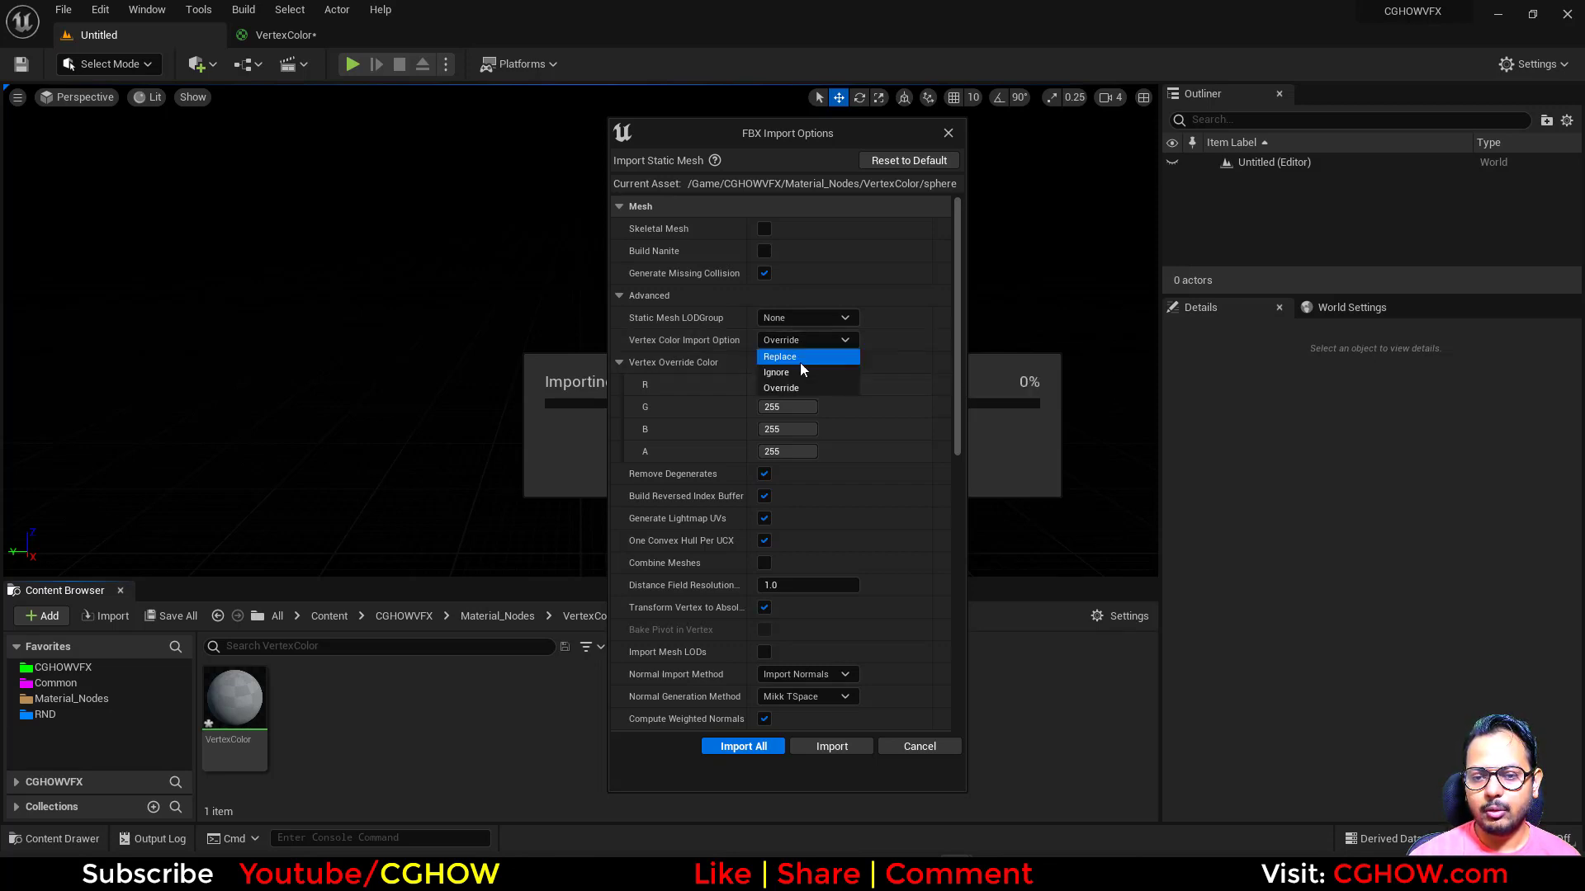
click(797, 372)
click(807, 345)
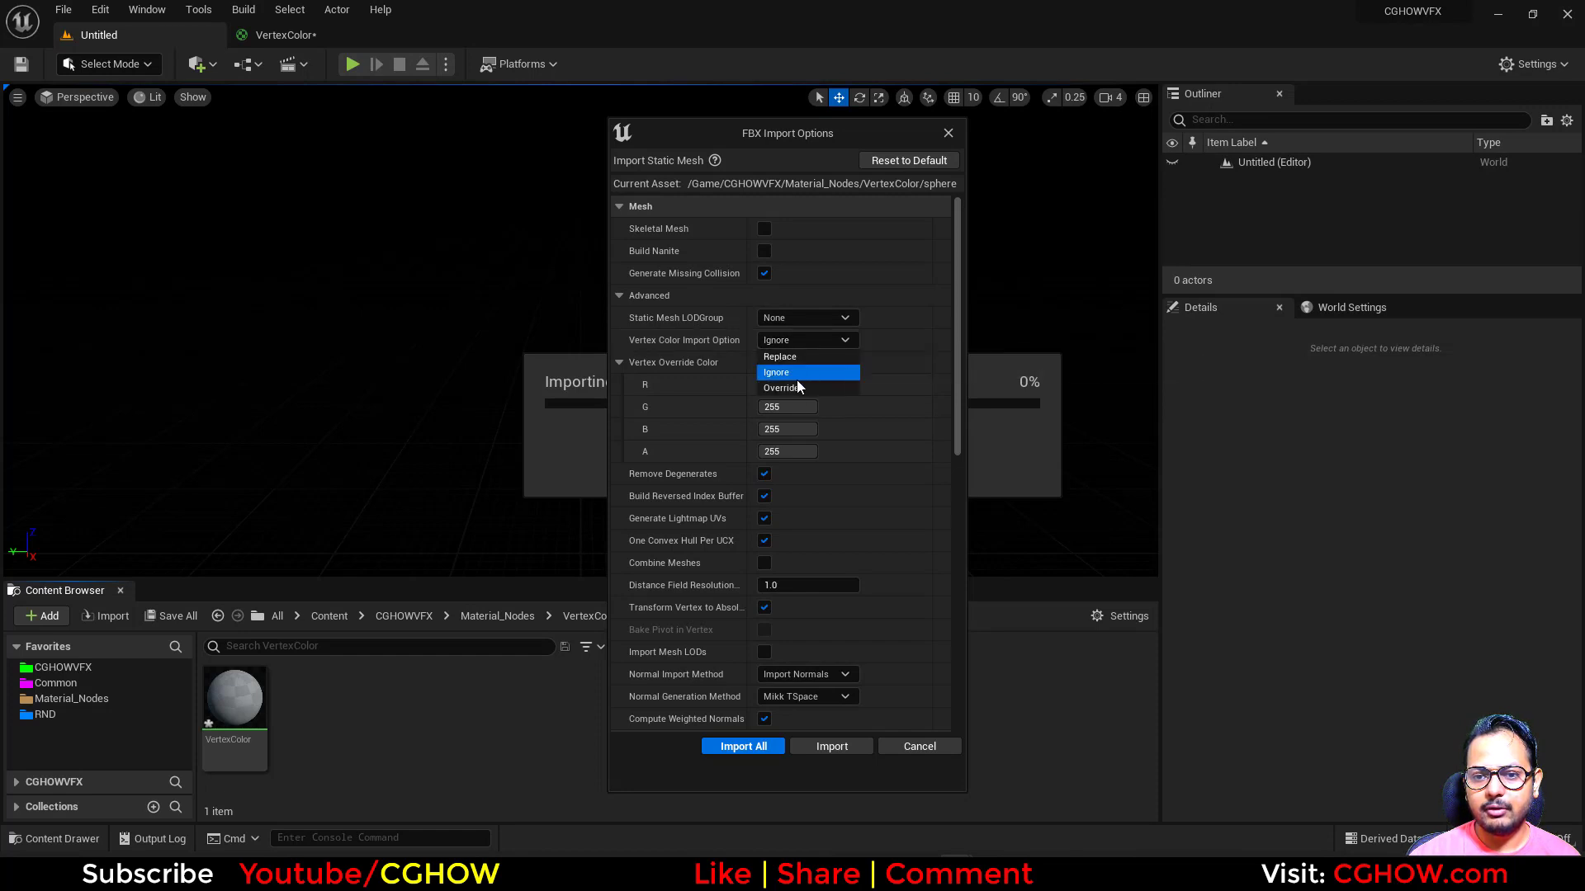
click(797, 386)
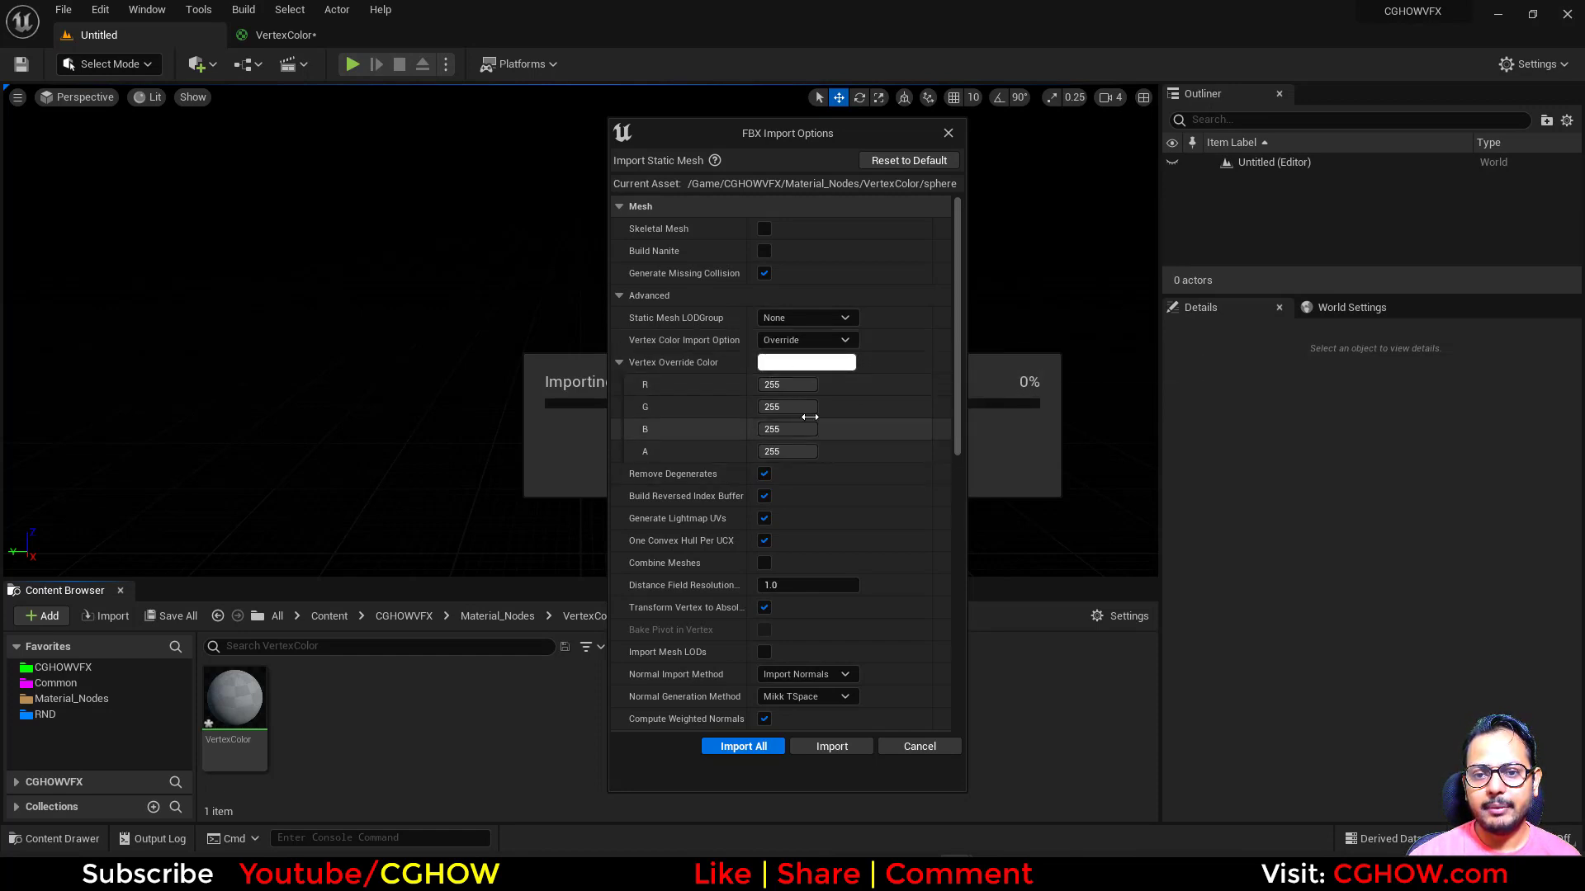
Set the Vertex Color Import Option to Replace, import the sphere mesh and dismiss the message log.
click(804, 342)
click(808, 358)
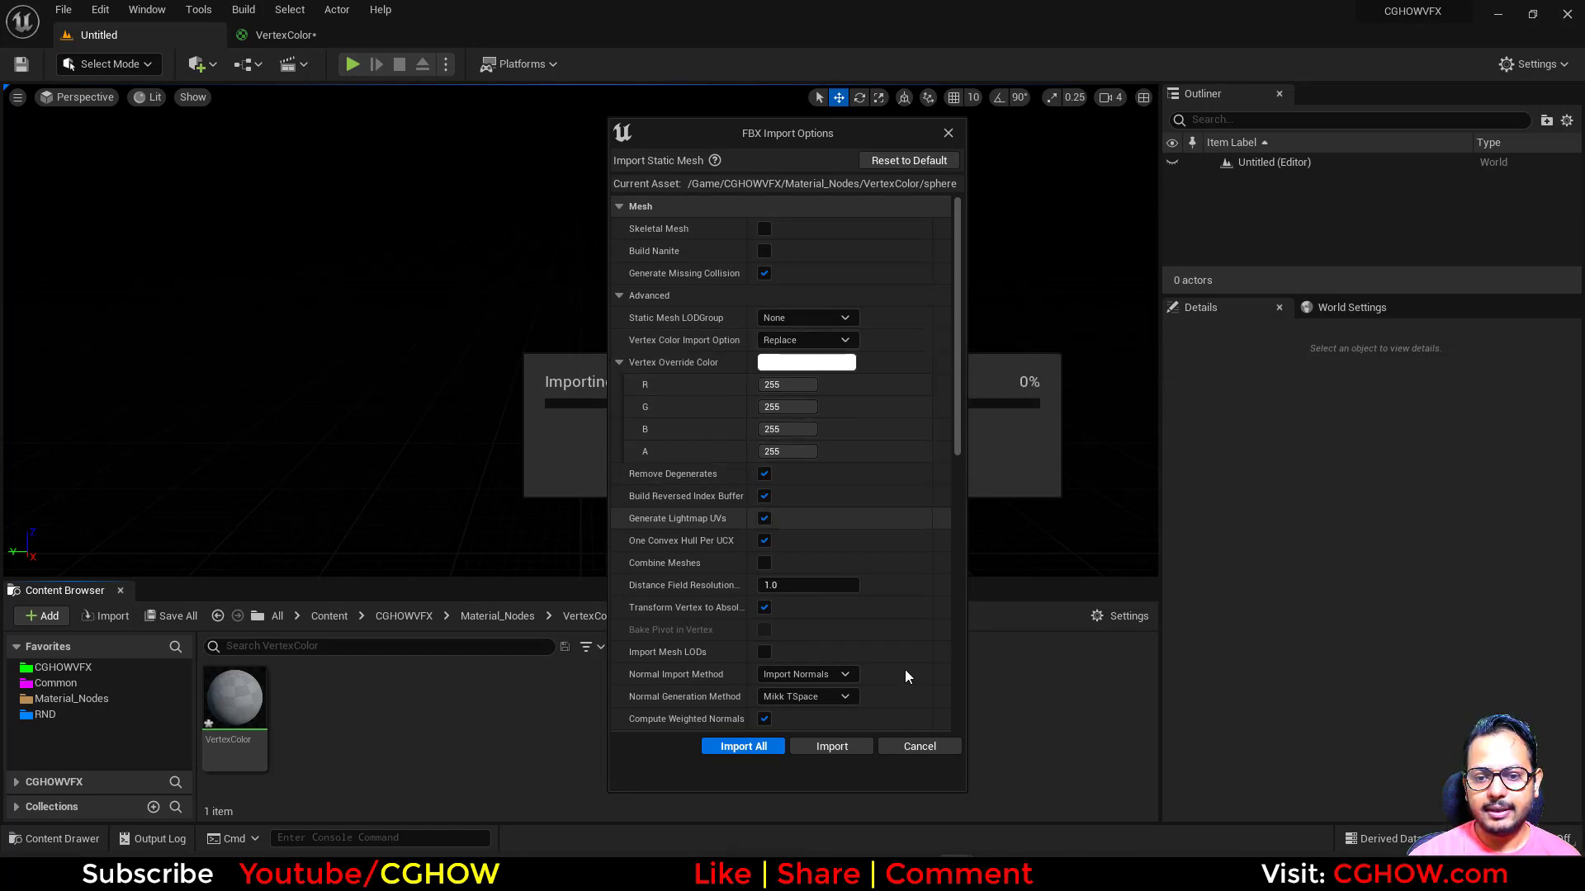
click(805, 750)
click(1261, 174)
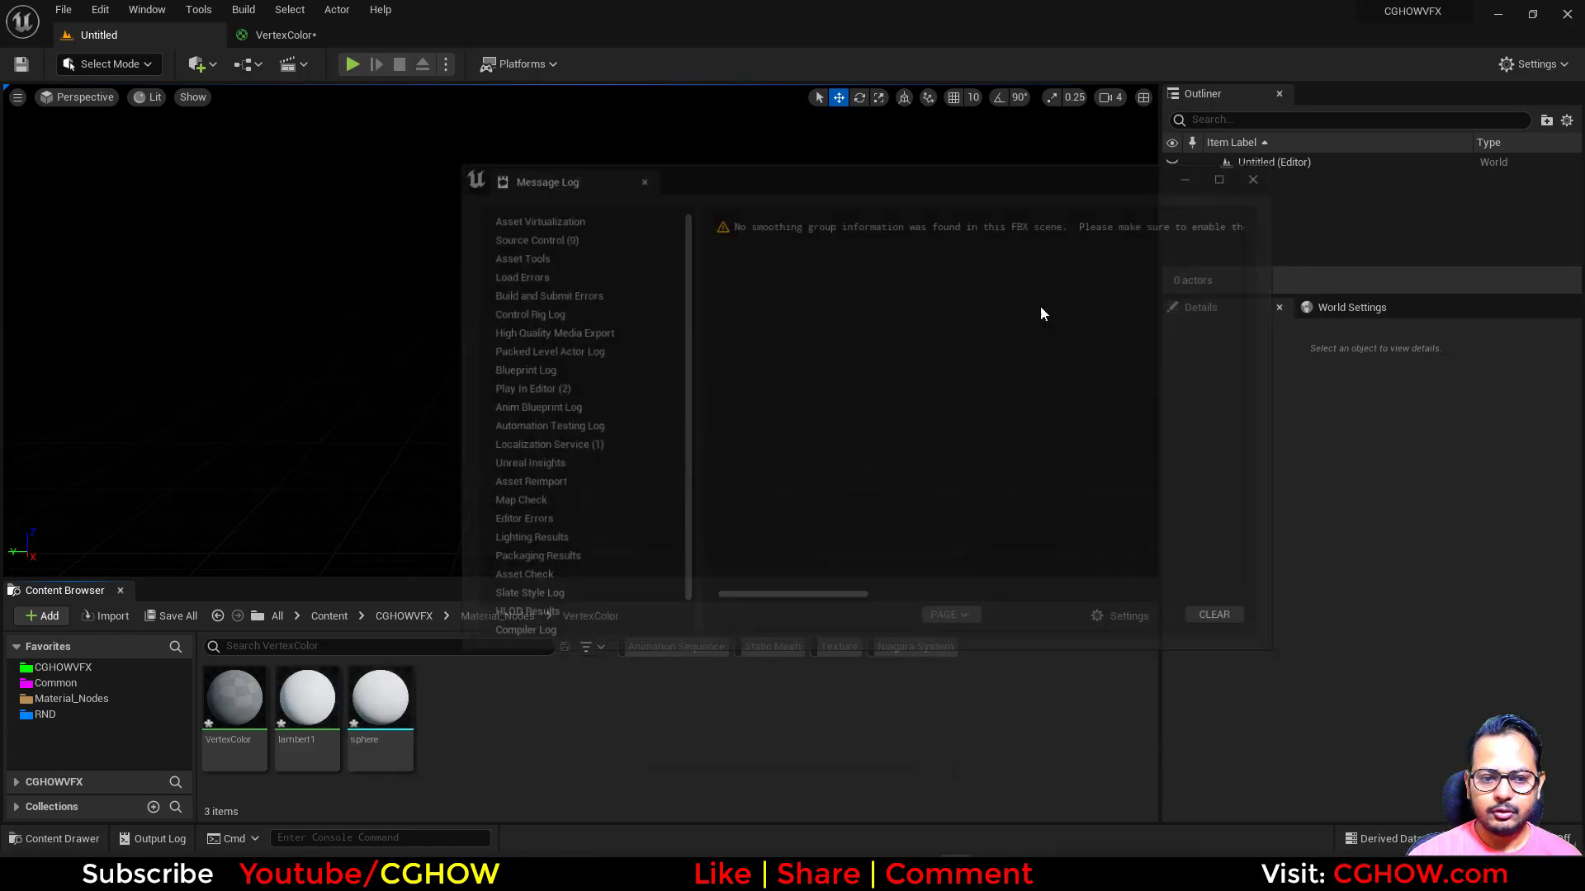
Open the imported sphere mesh, turn on its Vert Colors display and inspect the painted patches up close.
click(403, 747)
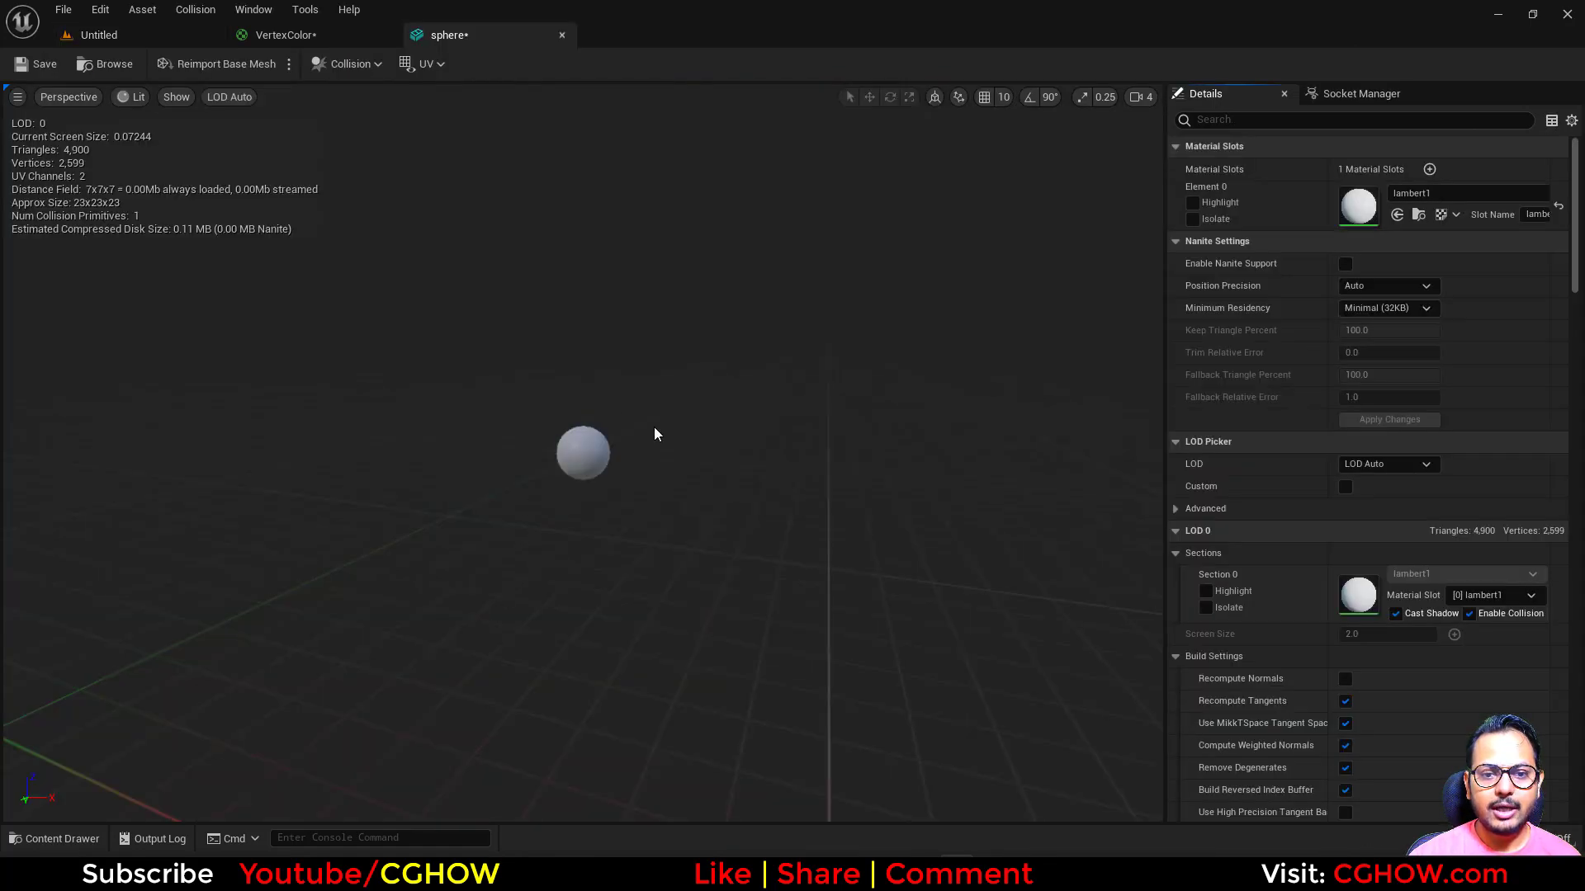
click(176, 97)
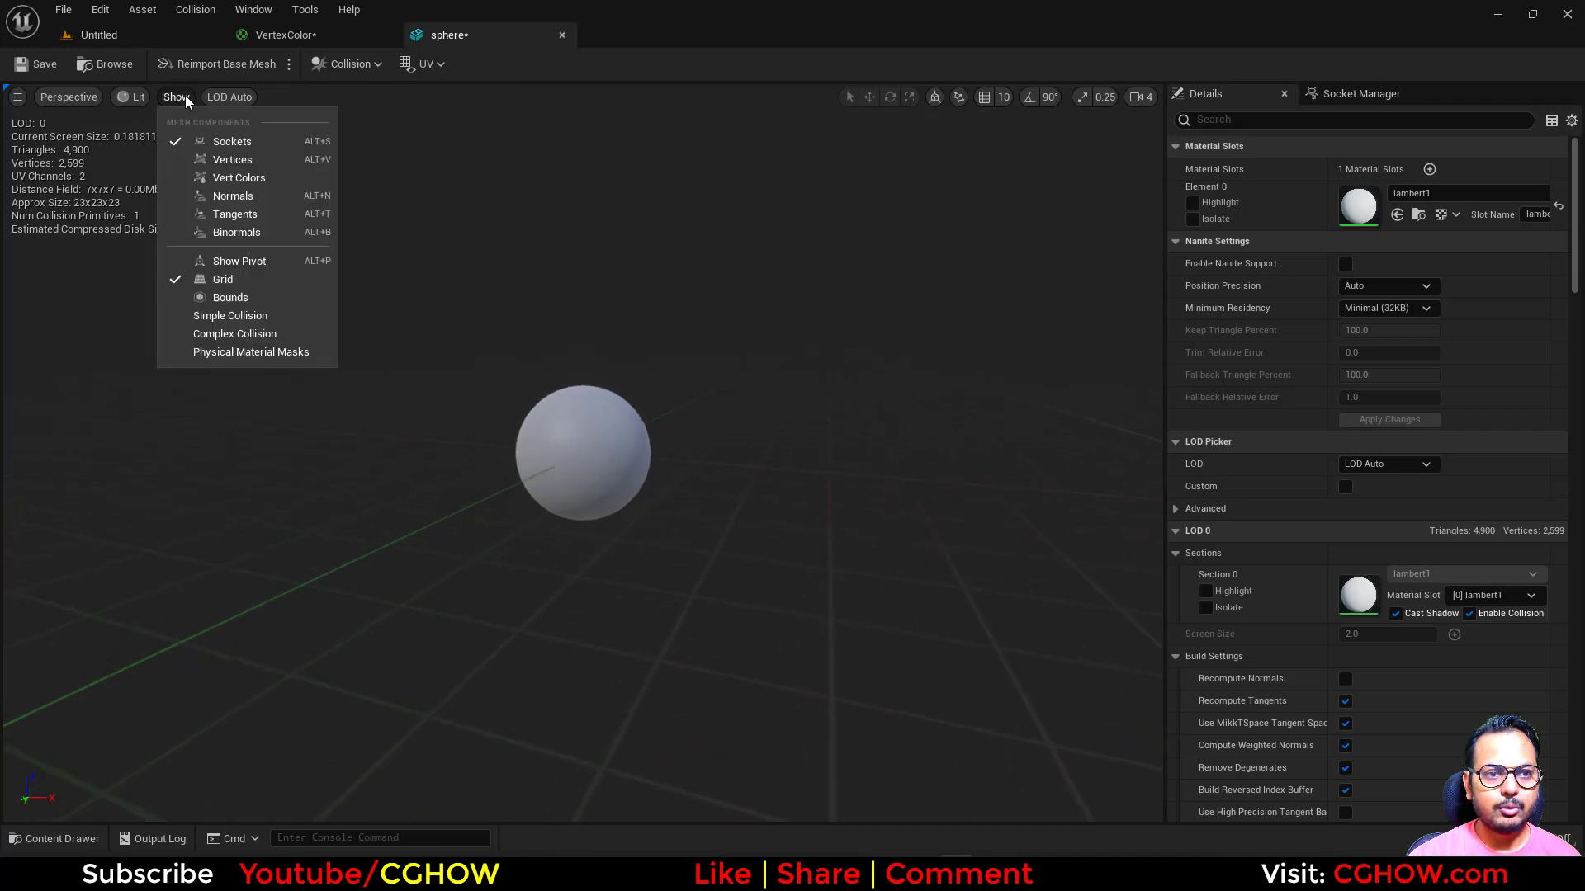
click(248, 177)
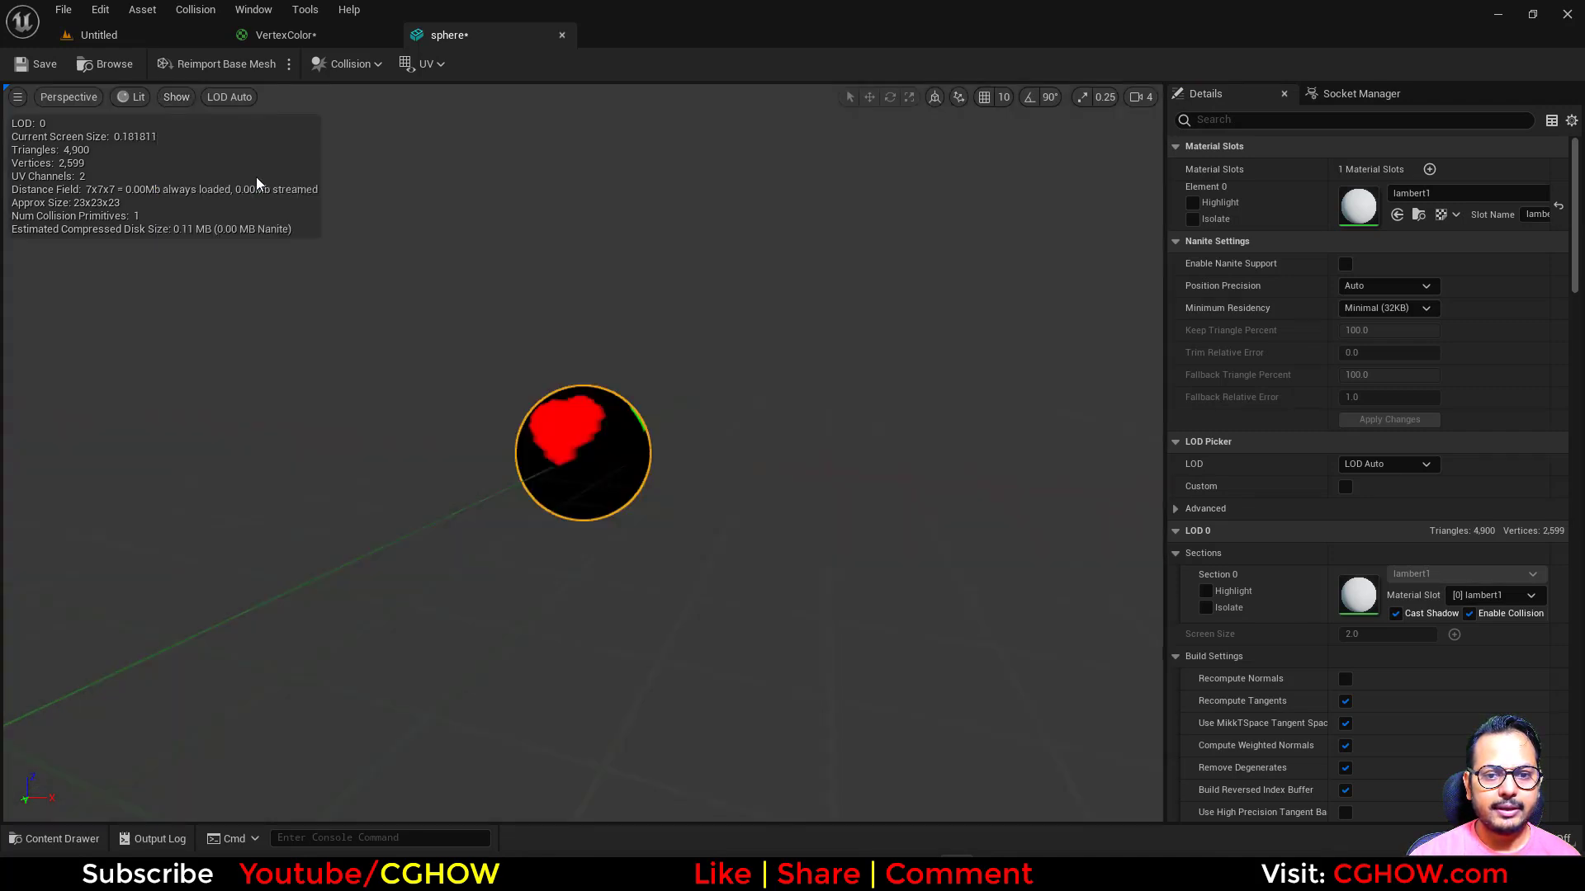
scroll(479, 452, up, 4)
key(f)
mouse_move(517, 464)
alt+mouse_down()
mouse_move(253, 464)
mouse_move(630, 464)
mouse_move(517, 464)
alt+mouse_up()
Select the sphere mesh among the project assets and use it as the preview mesh of the VertexColor material.
click(113, 65)
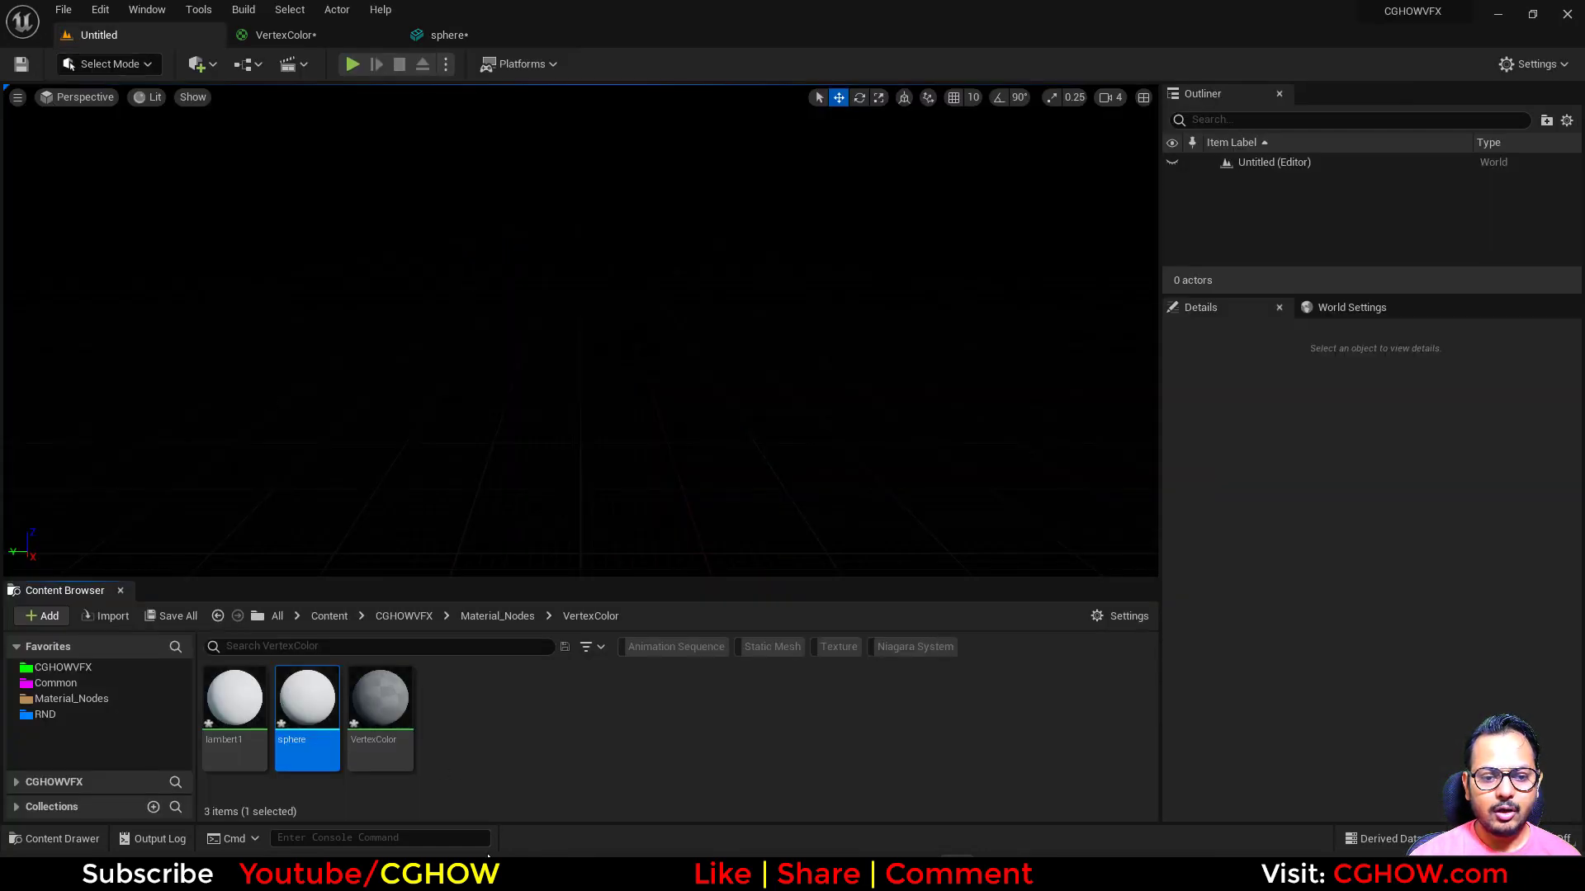
click(459, 35)
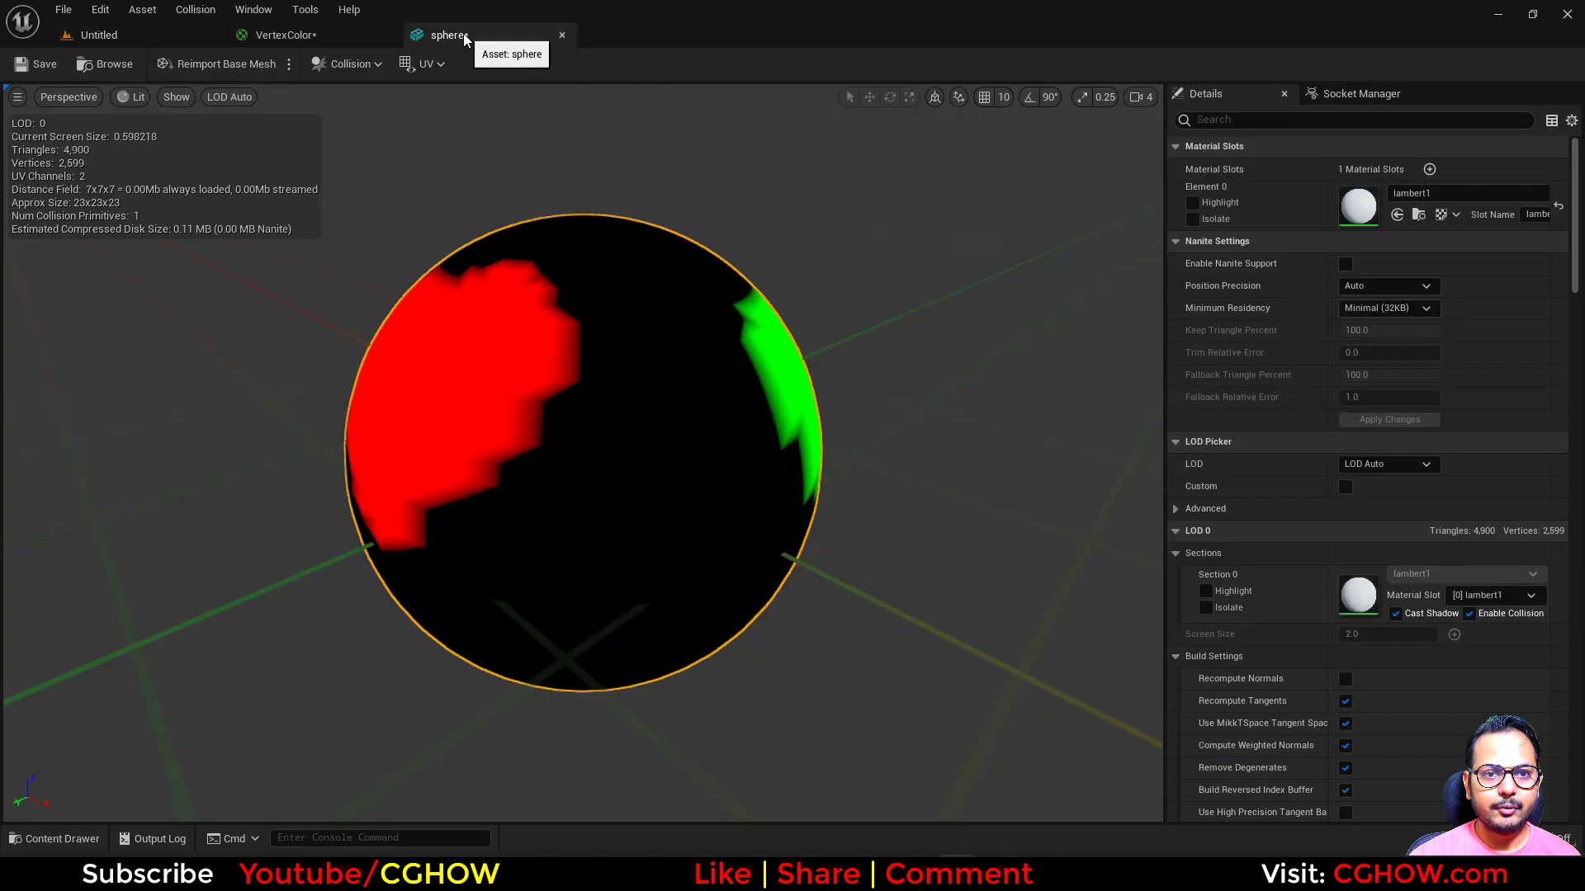
click(339, 36)
click(366, 442)
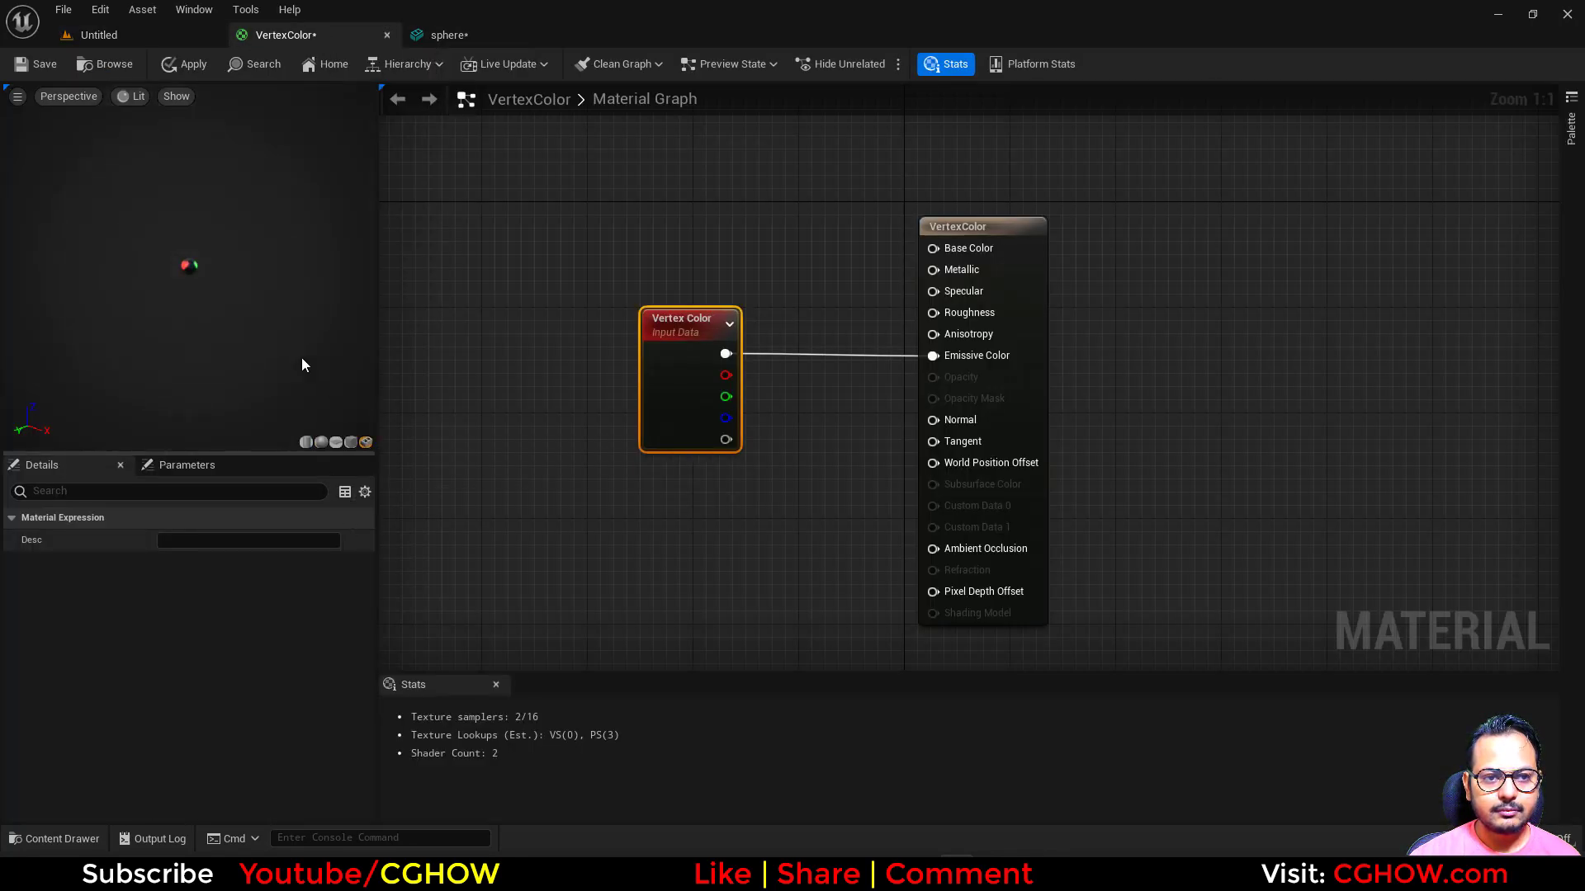
right_drag(188, 272, 188, 182)
drag(188, 264, 262, 267)
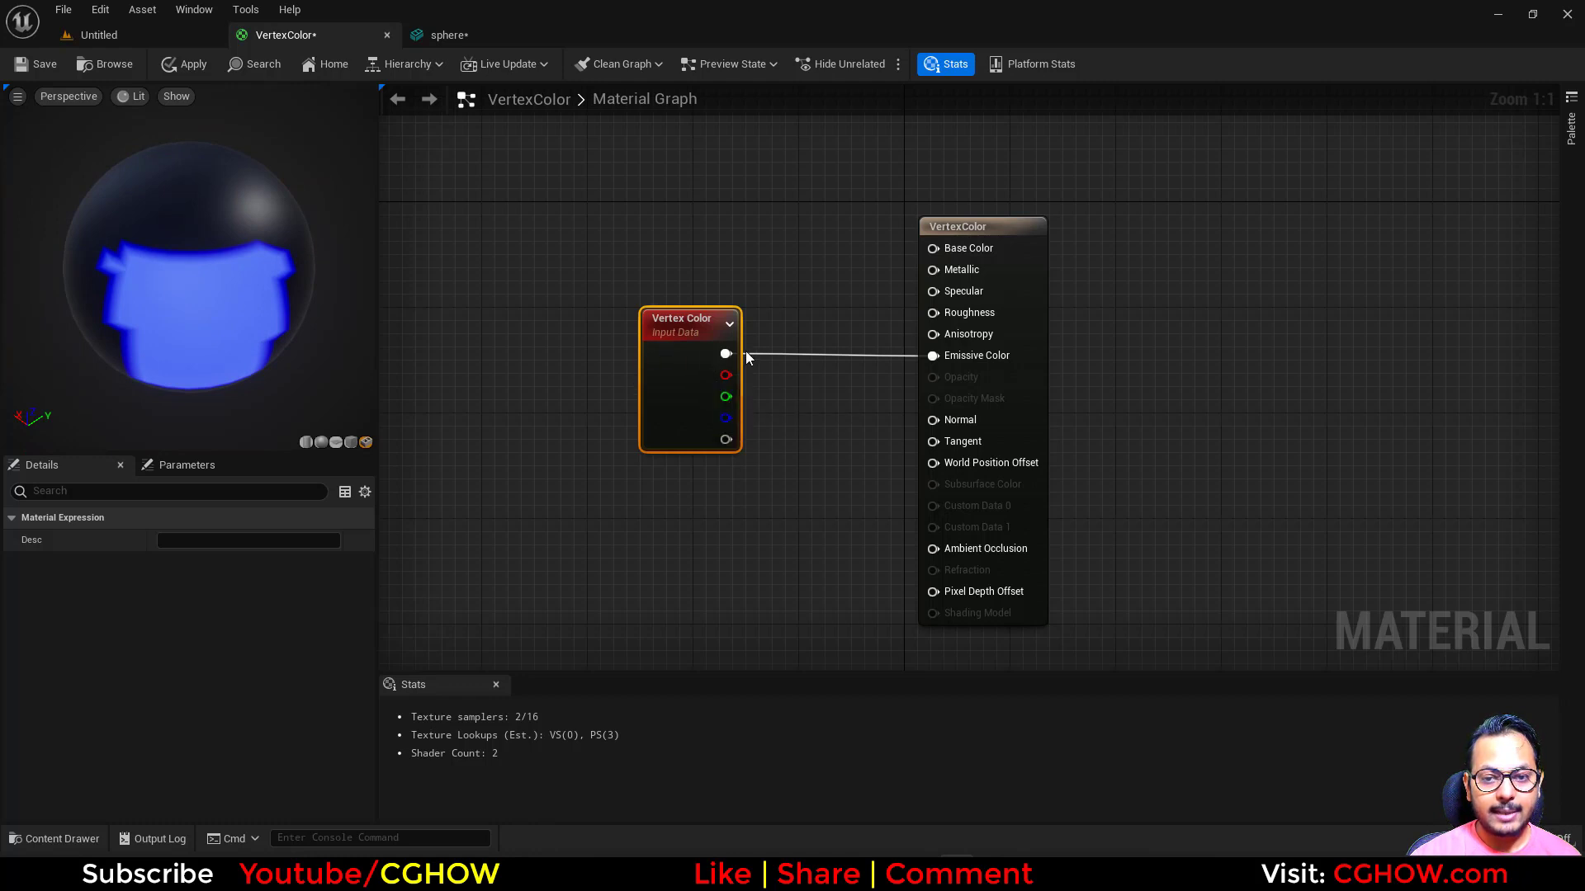
Disconnect the Vertex Color node from Emissive Color, check the preview, reconnect it and inspect the painted sphere again.
alt+click(724, 354)
drag(667, 407, 601, 448)
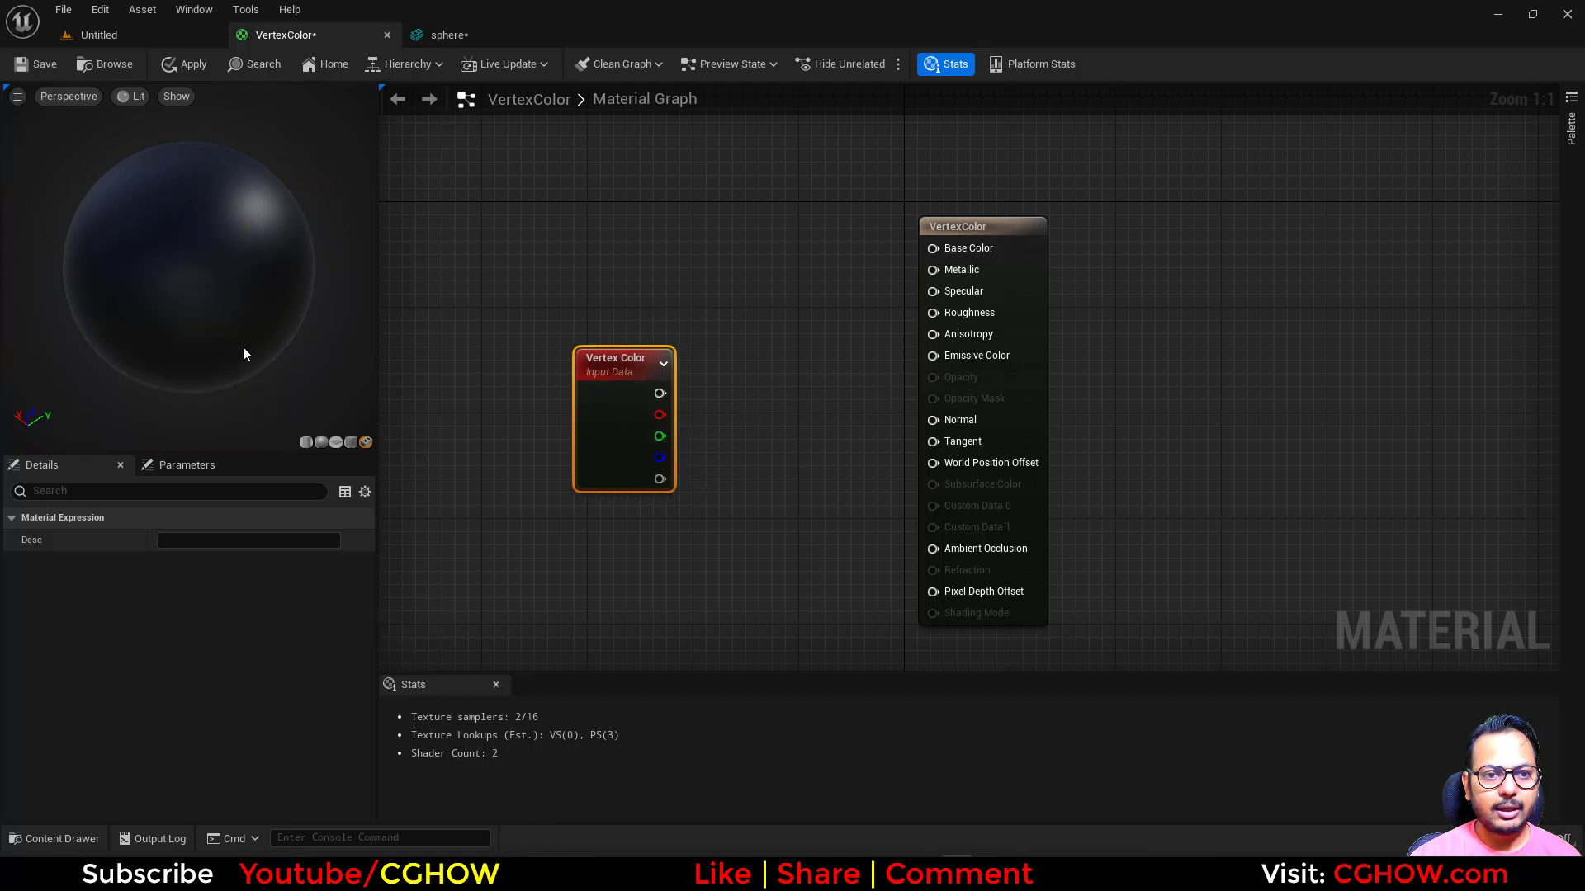
drag(243, 347, 243, 291)
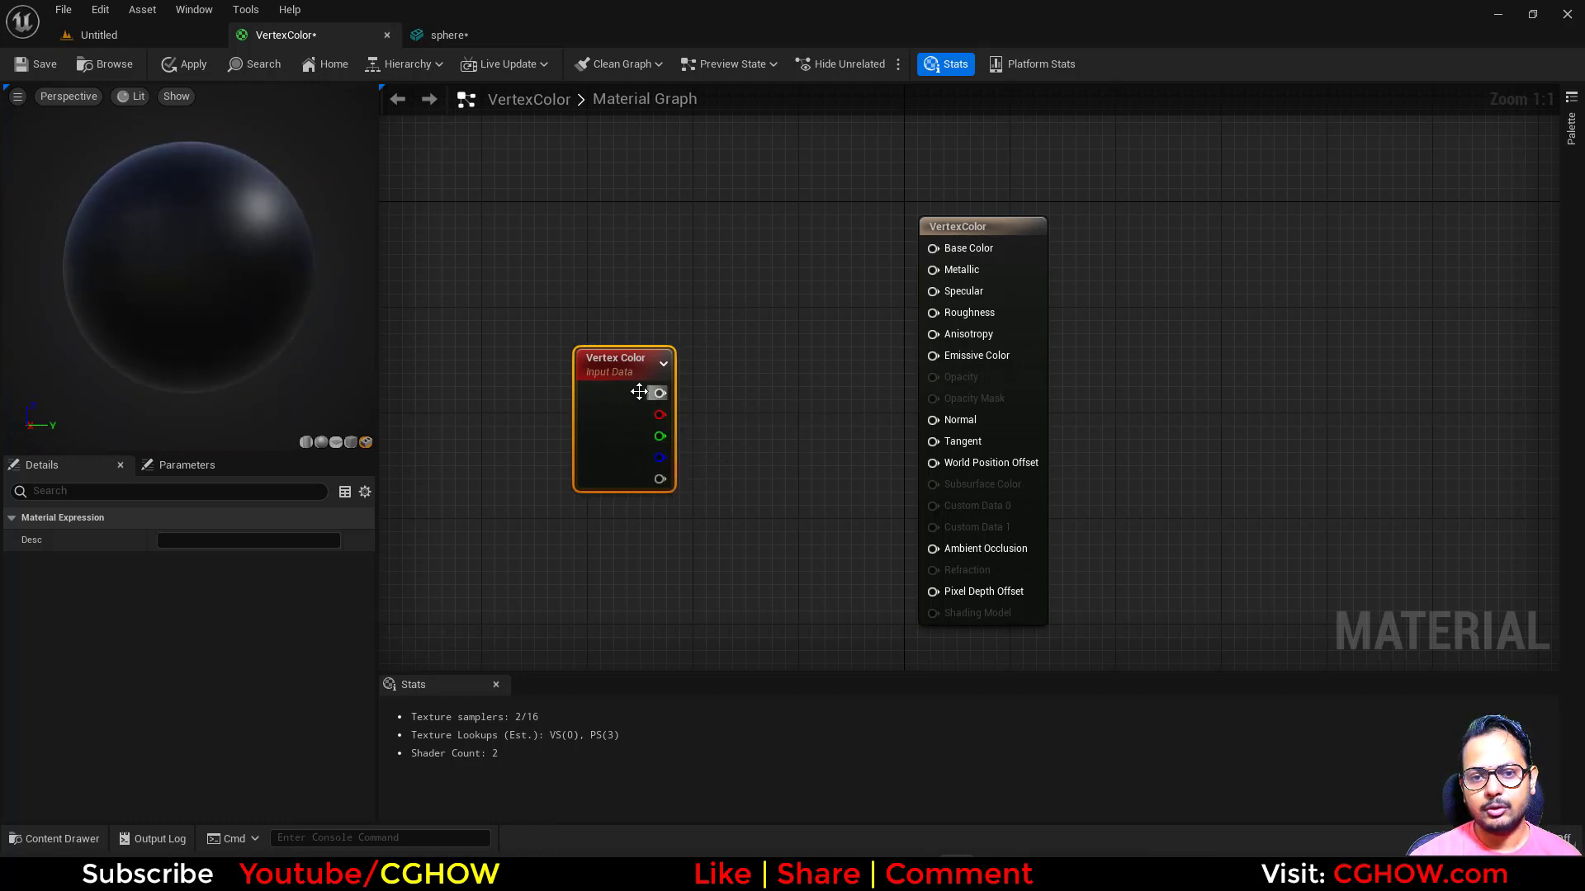
drag(638, 390, 933, 356)
drag(662, 424, 637, 410)
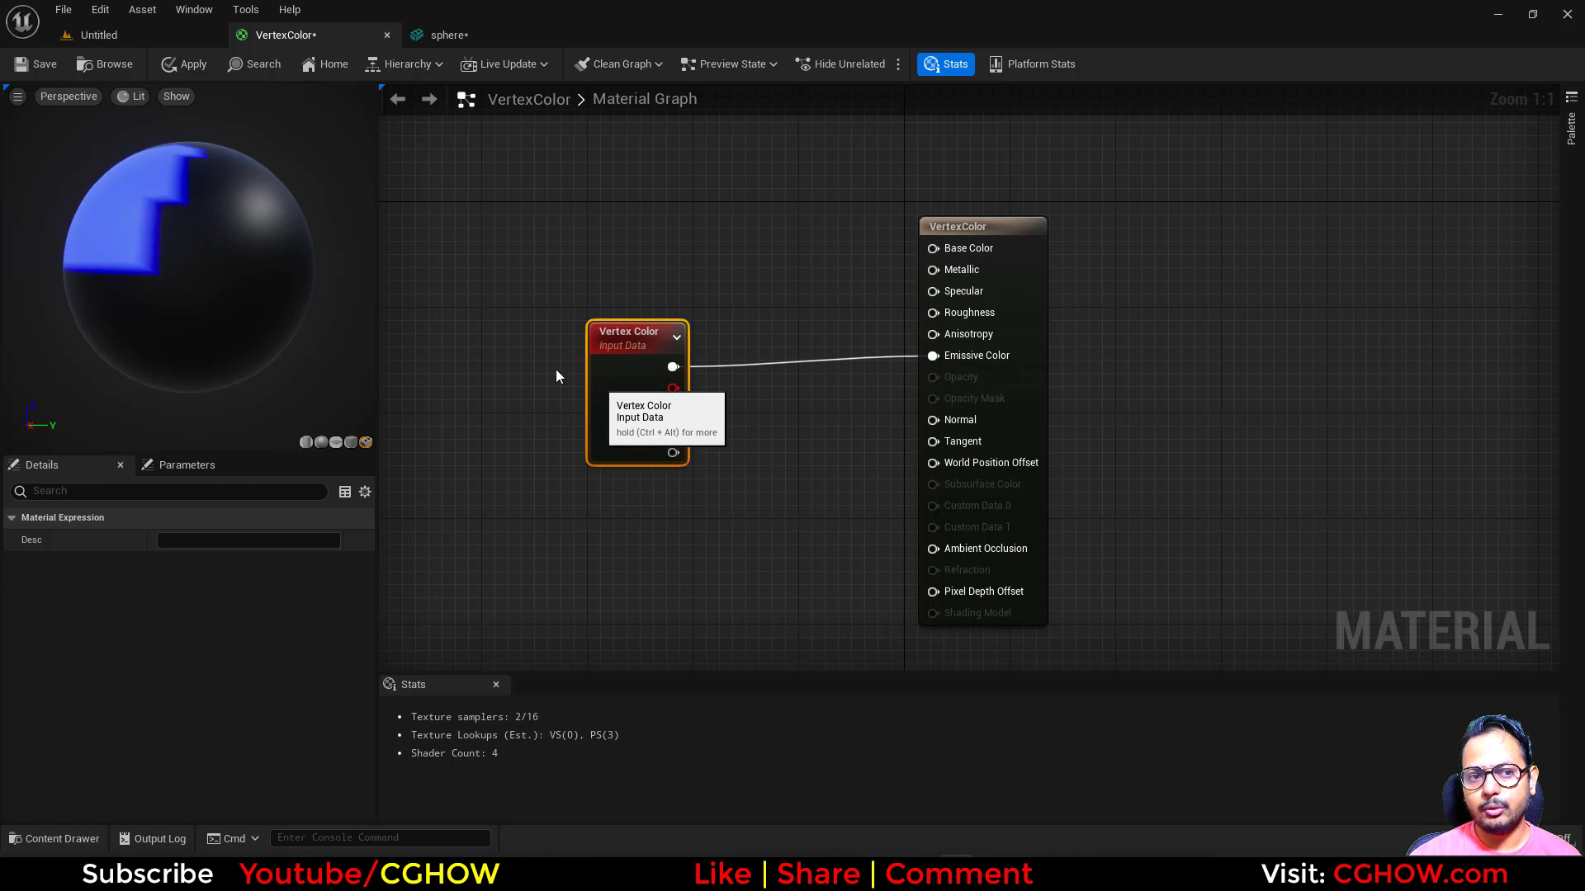
drag(127, 265, 329, 334)
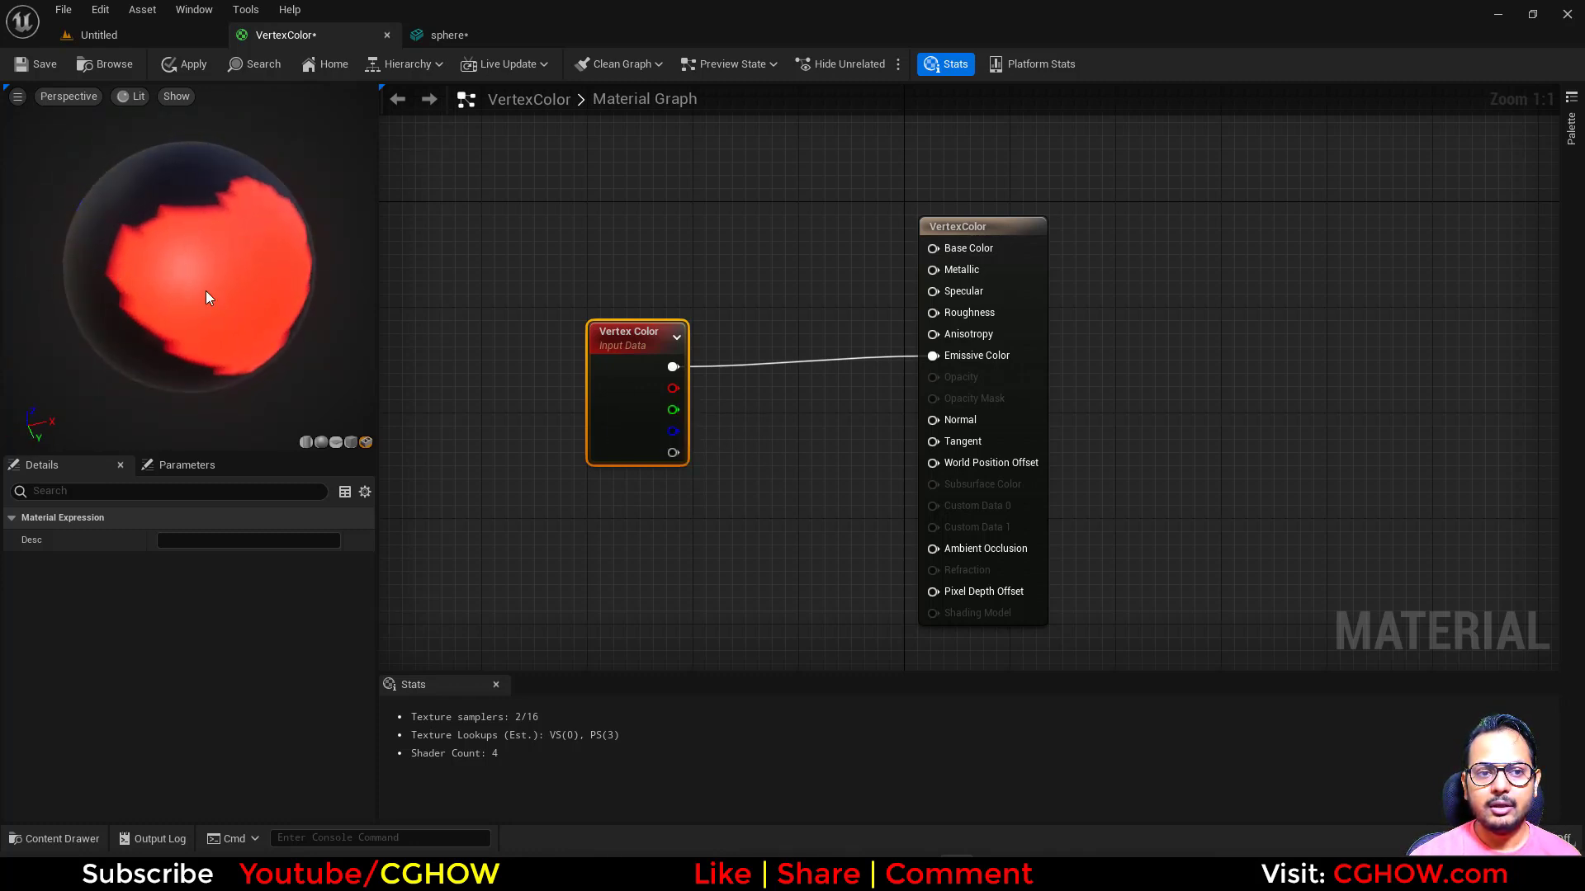
drag(206, 292, 161, 281)
Set the VertexColor material's Blend Mode to Masked.
click(1010, 279)
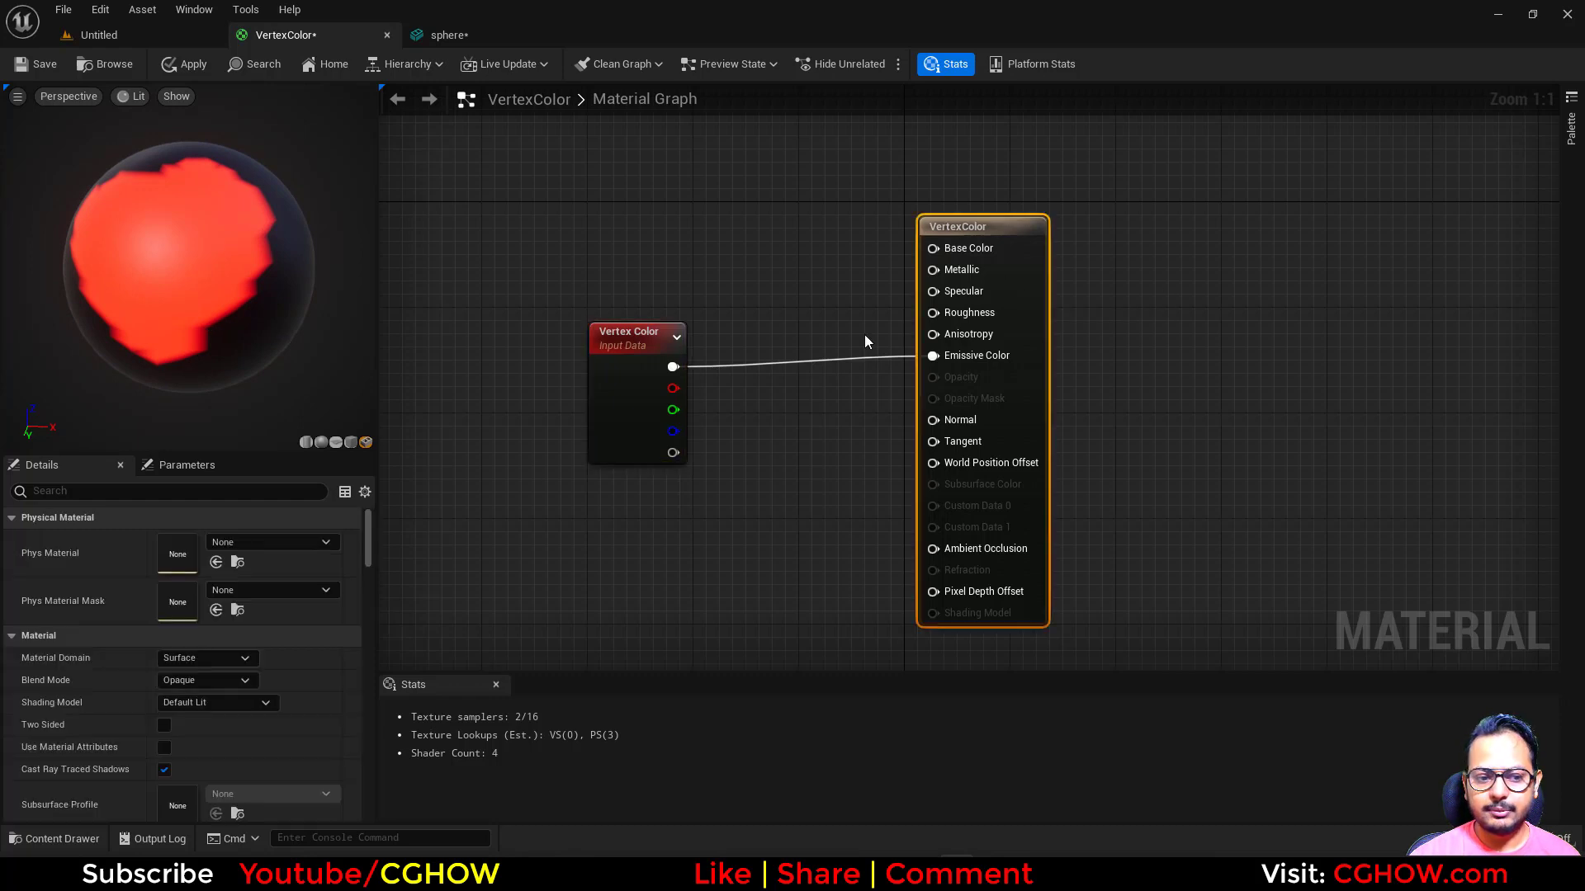
click(216, 703)
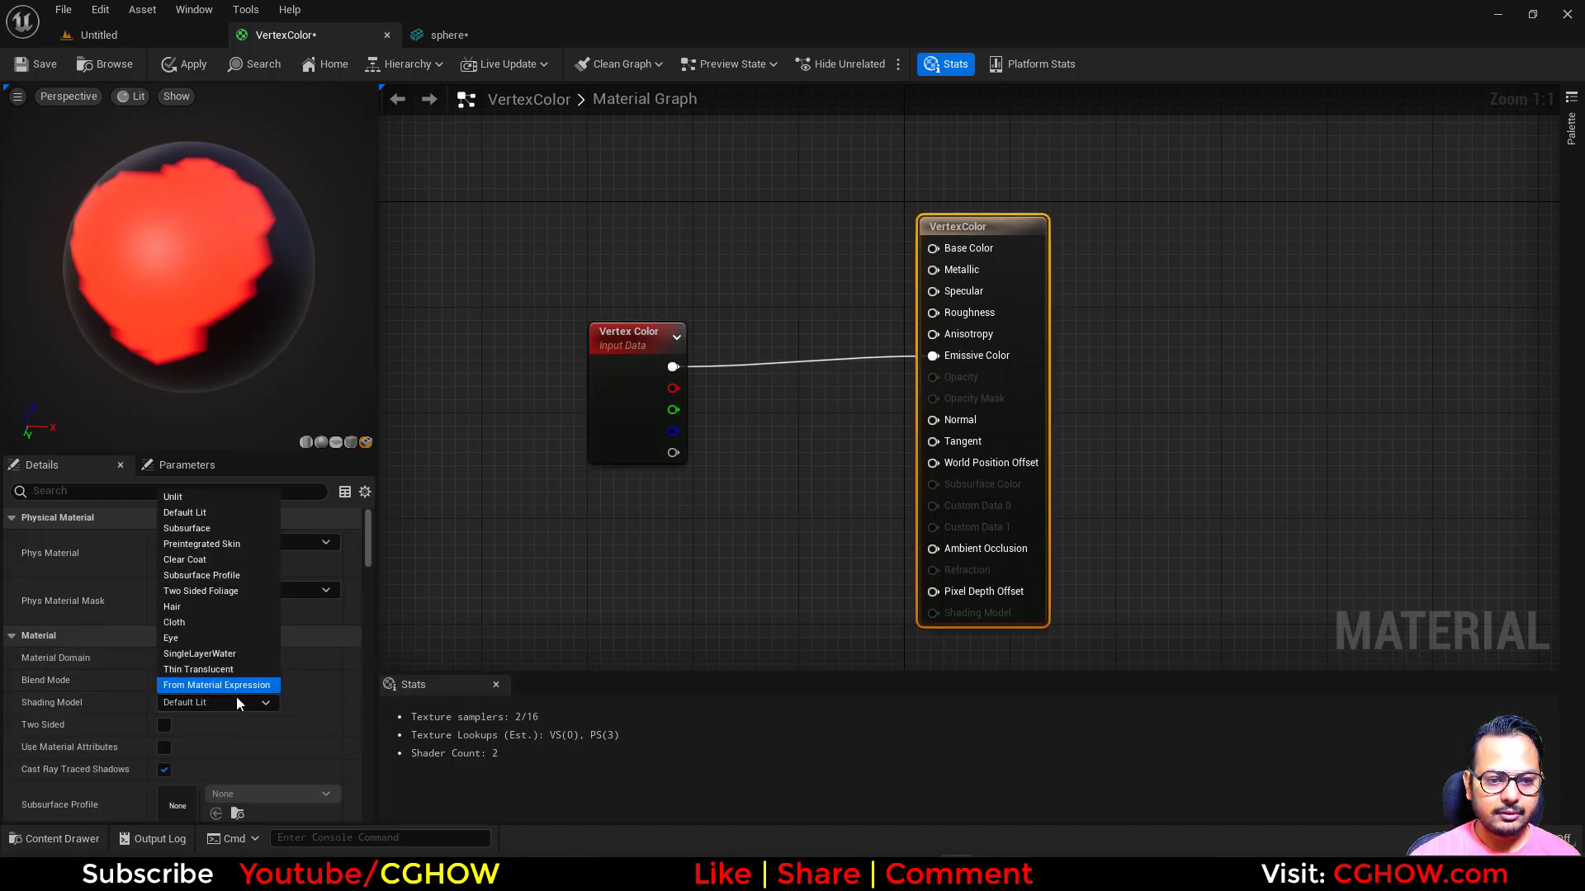
click(236, 703)
click(216, 681)
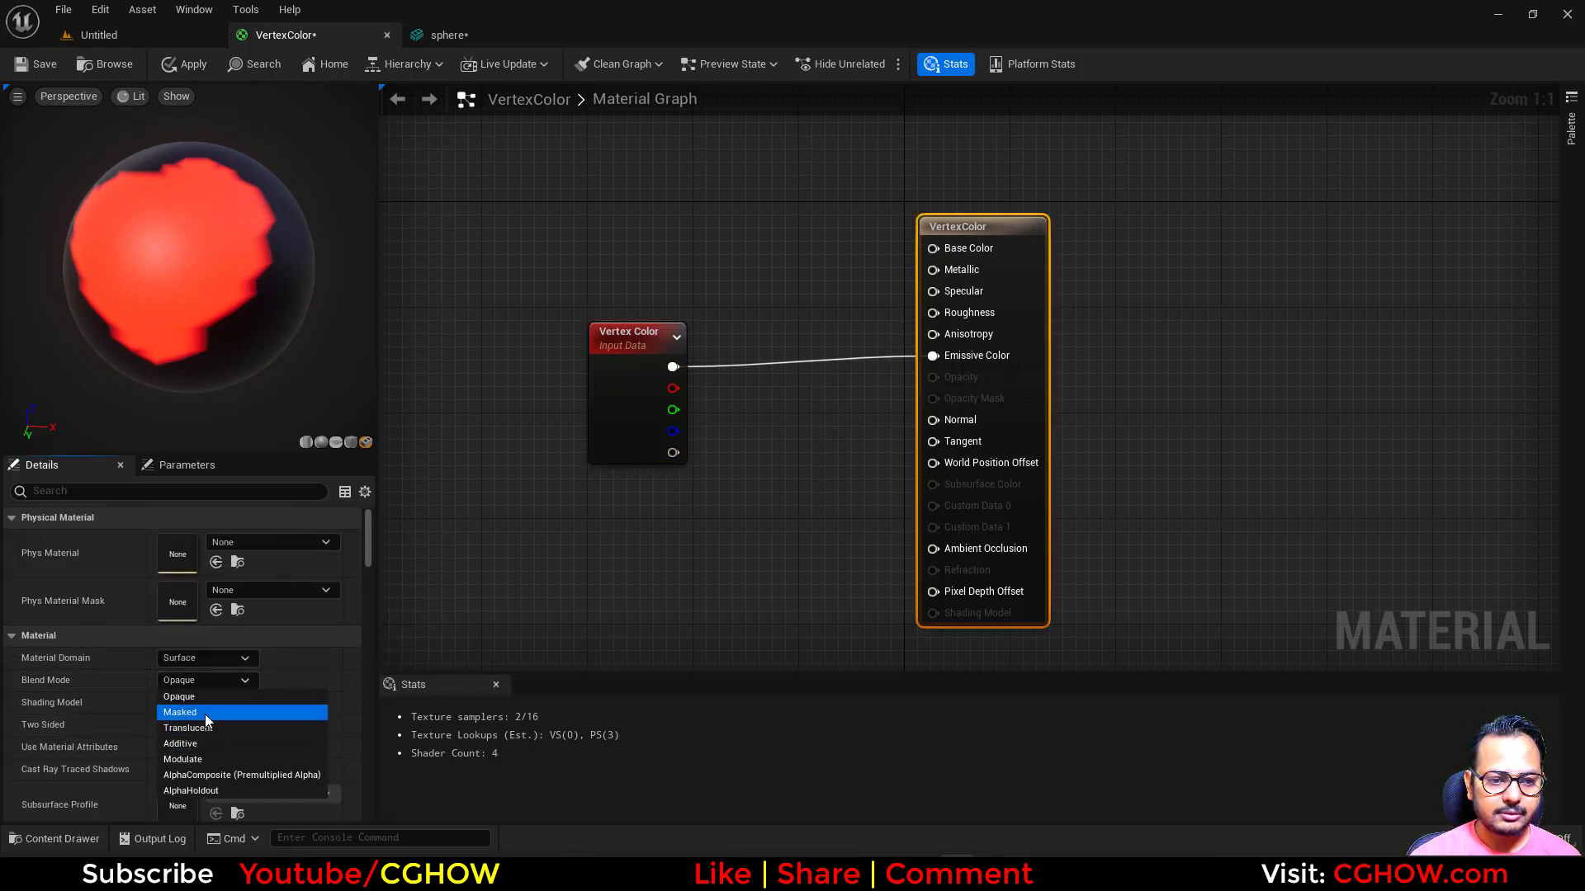
click(205, 713)
Move the Vertex Color node down and add a Constant3Vector above it with R set to 1.
drag(640, 413, 615, 506)
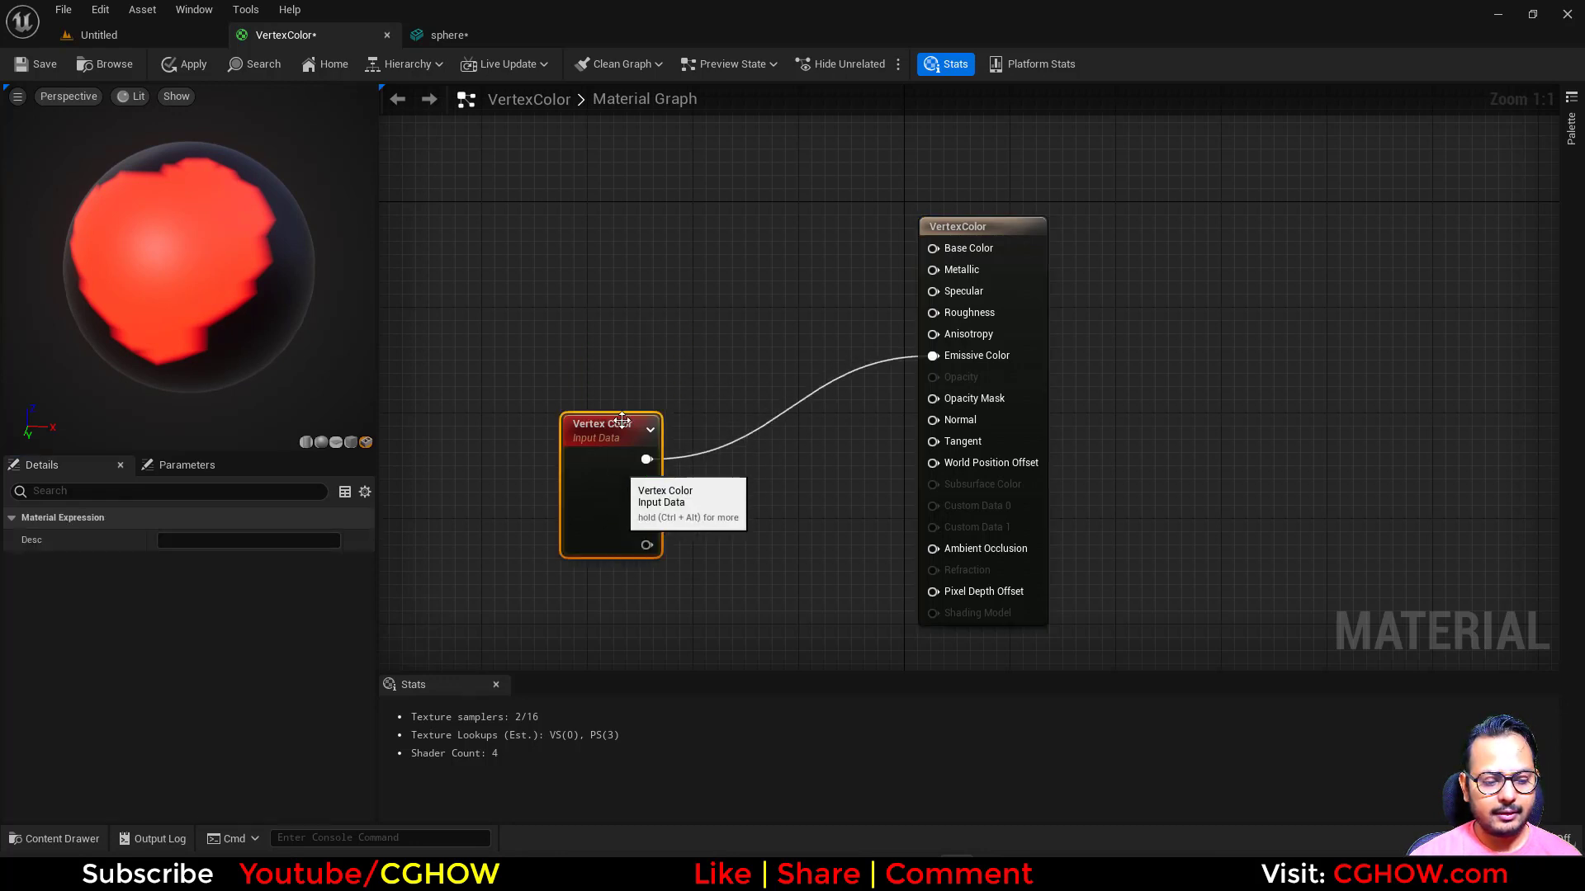
click(611, 274)
click(208, 562)
text(1)
key(Return)
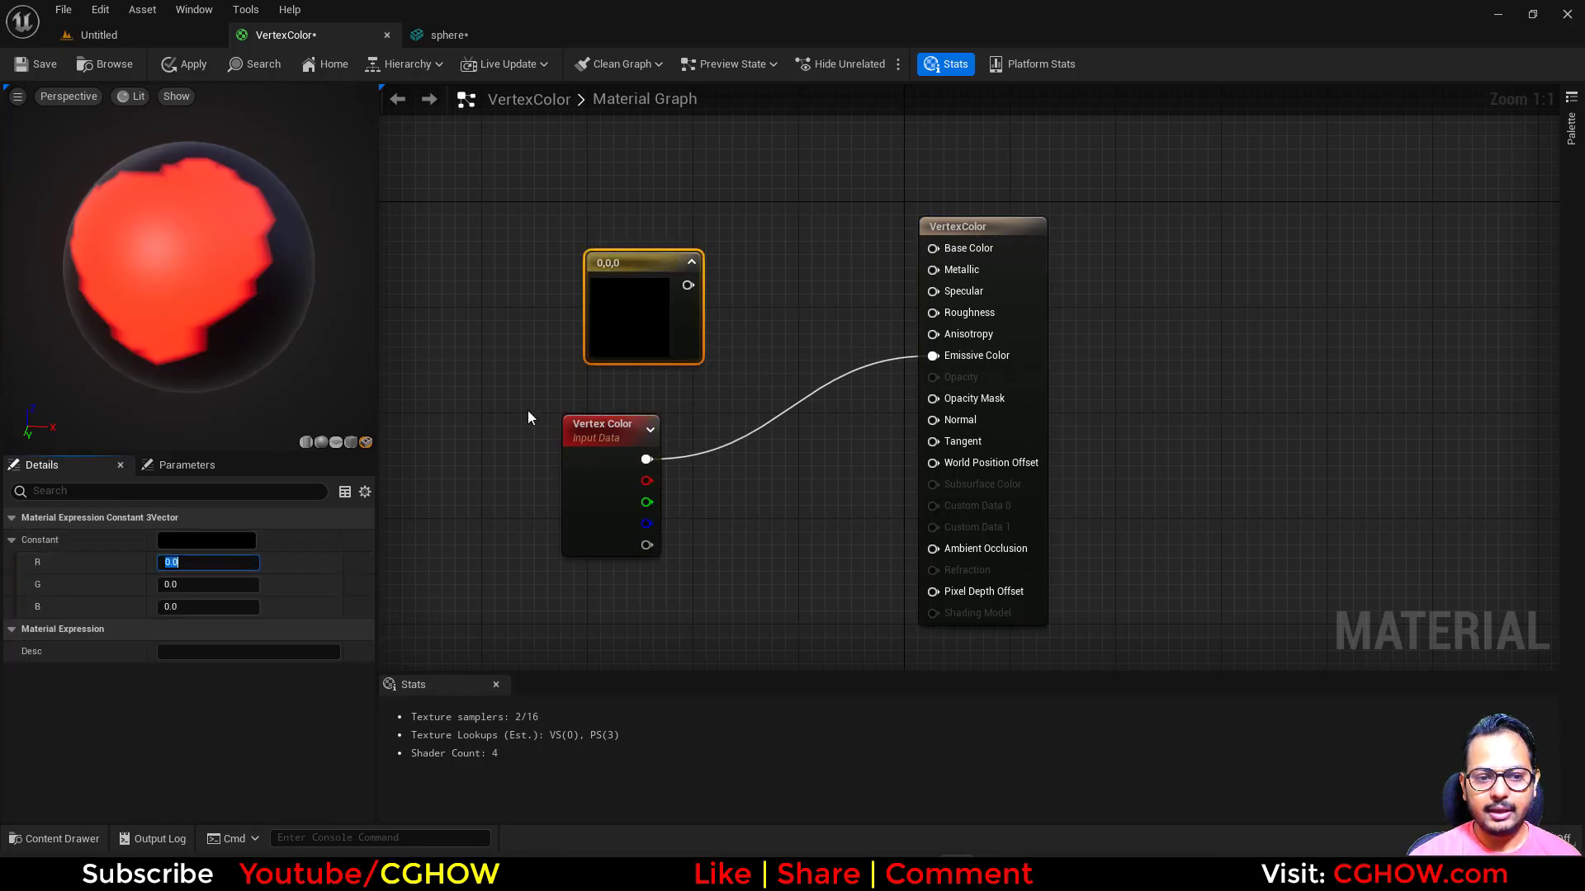
Wire the red constant to Base Color and swap the Emissive Color link for one from Vertex Color's red output to Opacity Mask.
drag(687, 284, 946, 250)
alt+click(936, 355)
drag(646, 481, 932, 398)
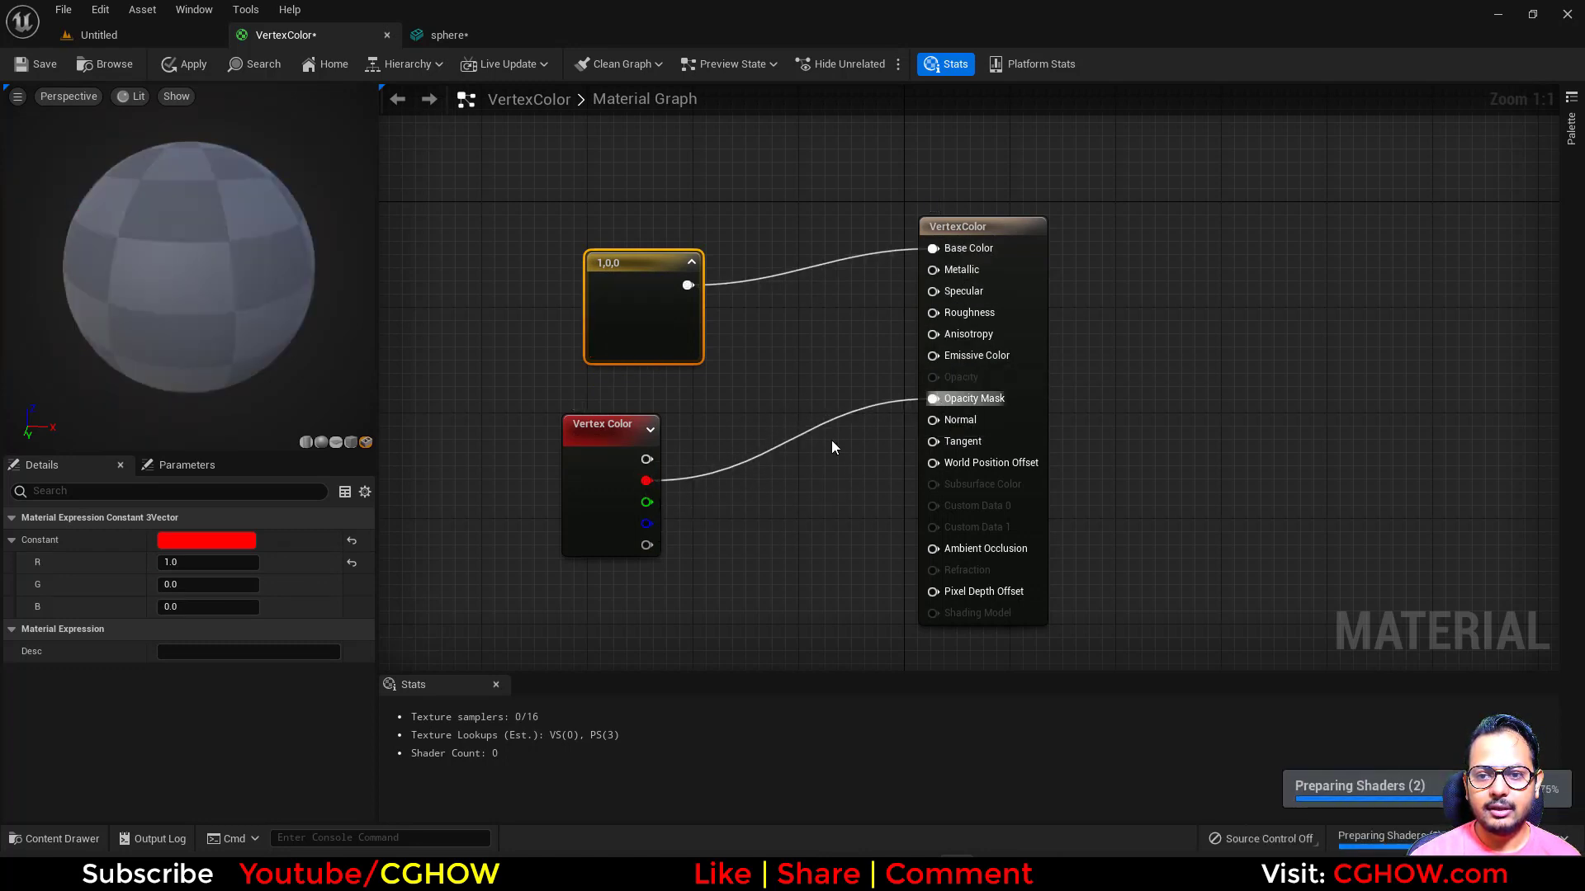
drag(608, 502, 687, 488)
click(1008, 308)
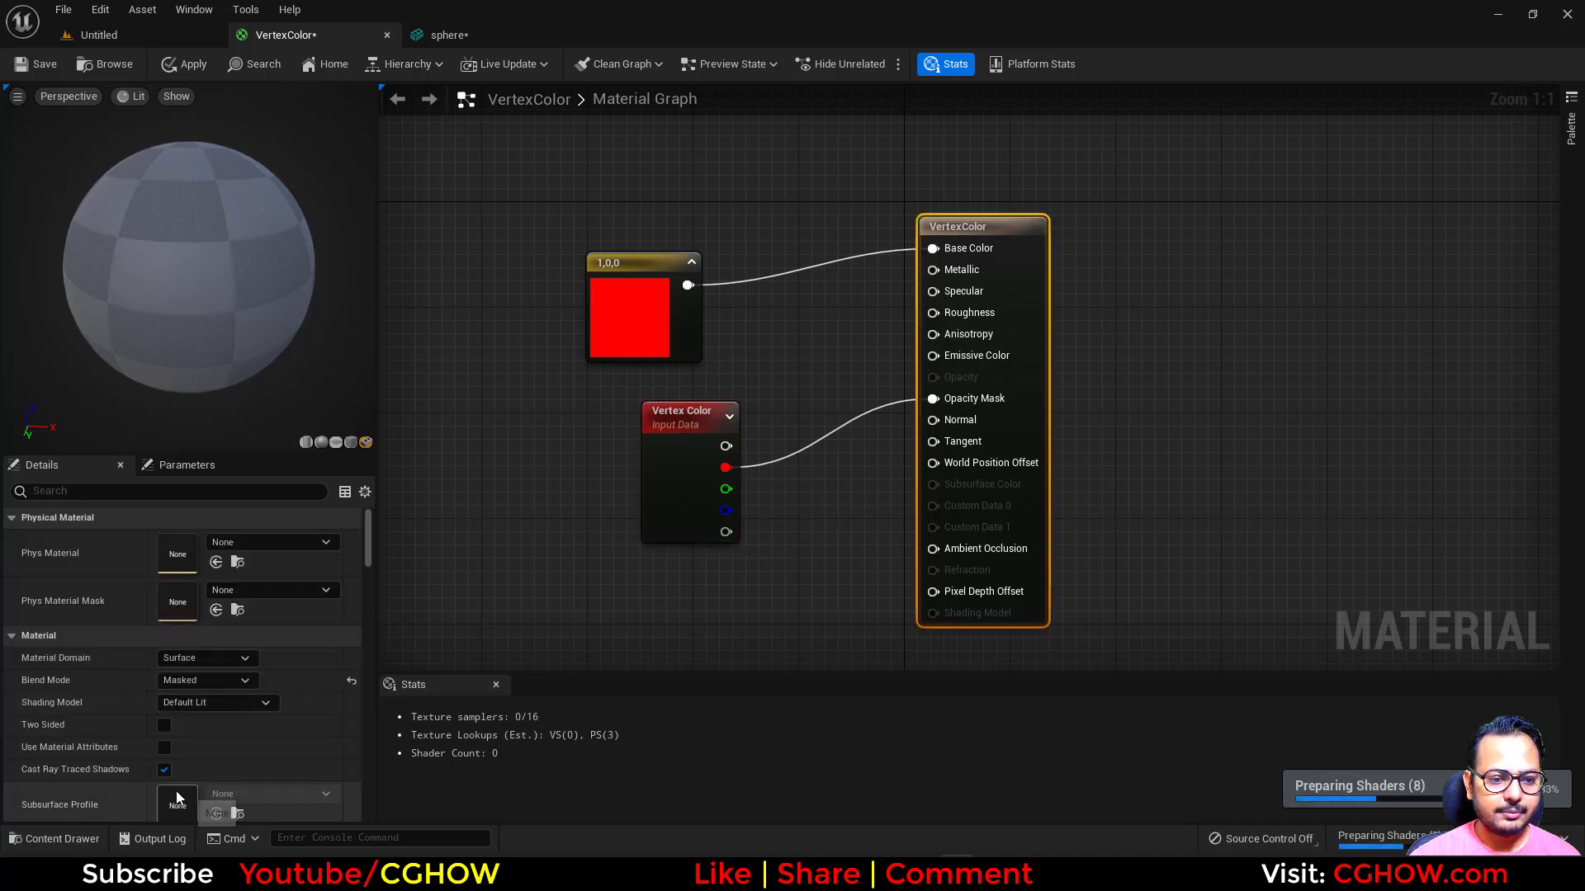
Turn on Two Sided for the material and inspect the red-masked sphere in the preview.
drag(279, 355, 236, 382)
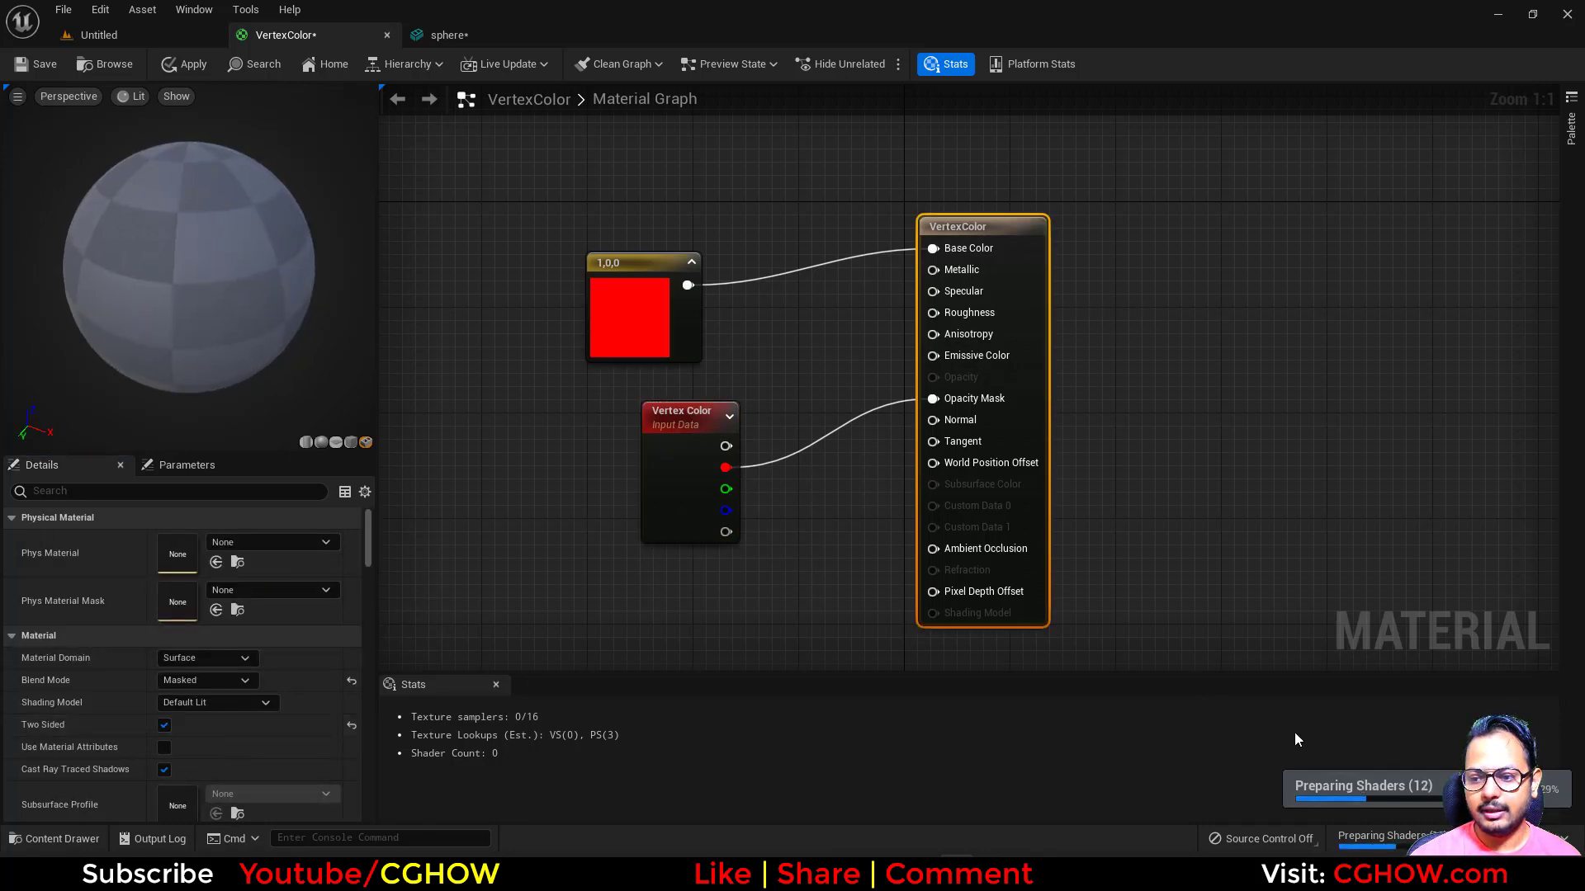
mouse_move(272, 330)
mouse_down()
mouse_move(247, 339)
mouse_move(314, 281)
mouse_move(256, 330)
mouse_up()
click(614, 327)
drag(584, 248, 799, 652)
drag(206, 388, 198, 417)
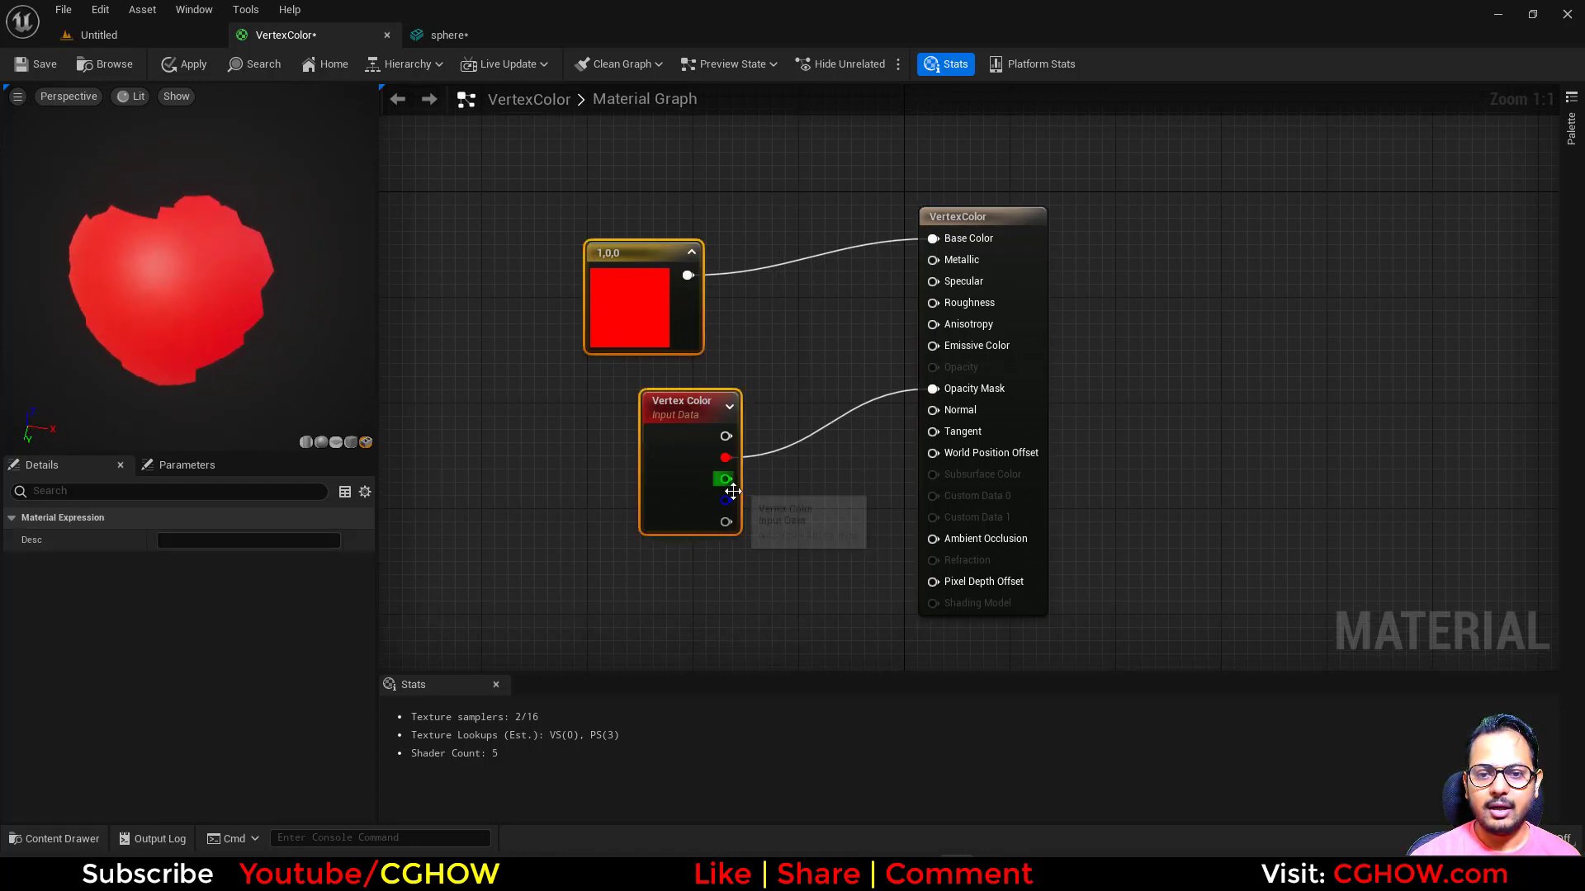
Feed Opacity Mask from Vertex Color's green output and then its blue output, inspecting the masked sphere for each channel.
drag(726, 479, 933, 388)
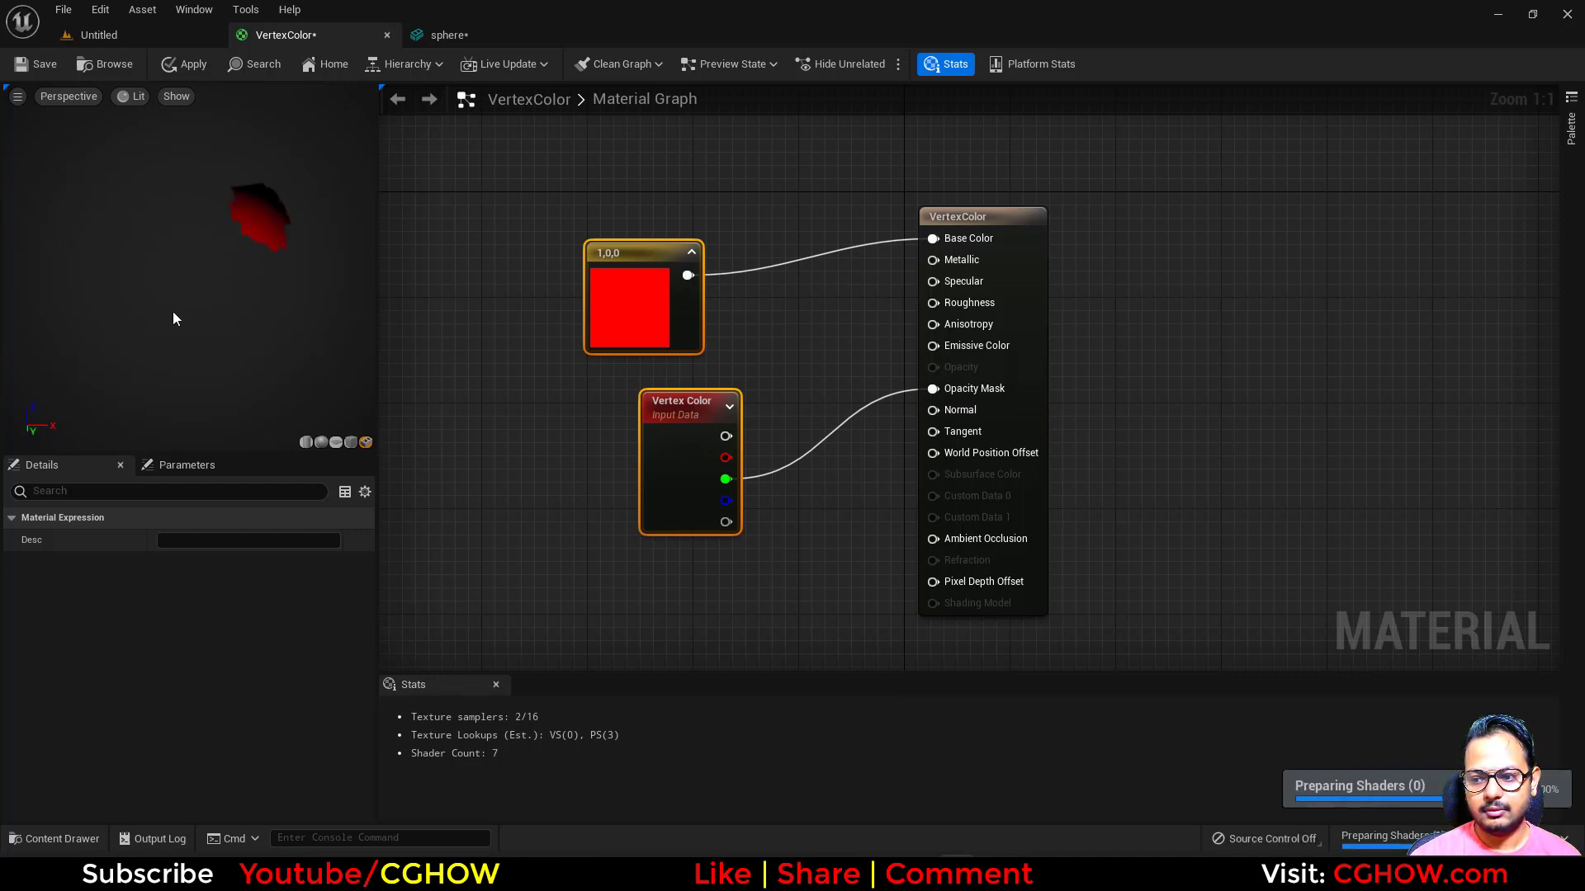
drag(173, 318, 78, 322)
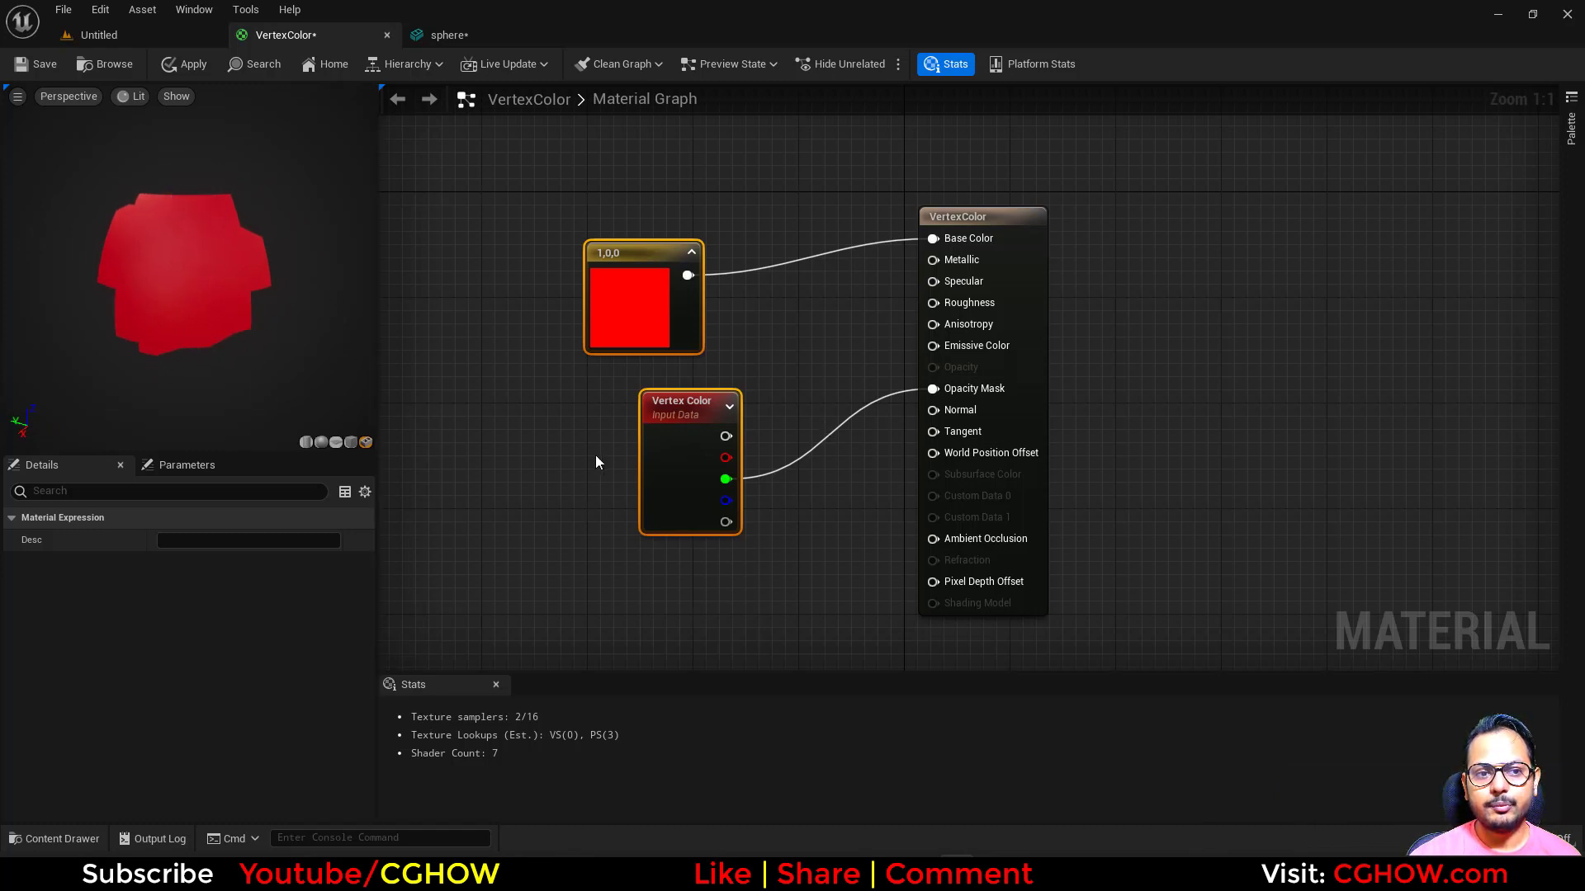
drag(723, 500, 973, 388)
scroll(195, 338, down, 5)
drag(199, 329, 299, 328)
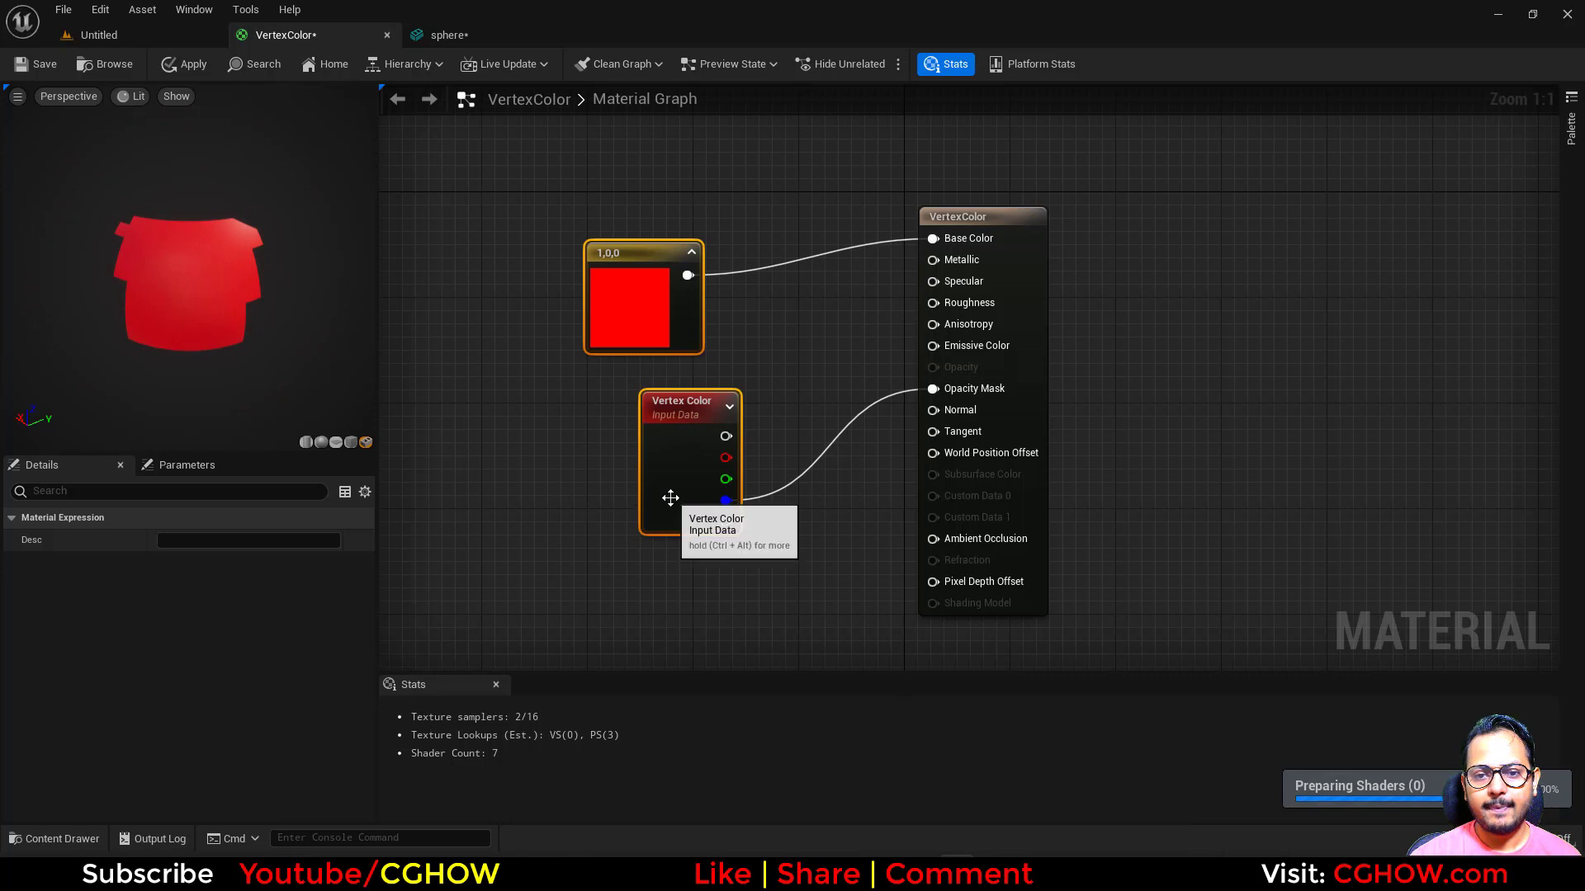
Shift the red constant and Vertex Color nodes away from the material node and raise the constant to separate them.
drag(659, 520, 633, 560)
click(551, 446)
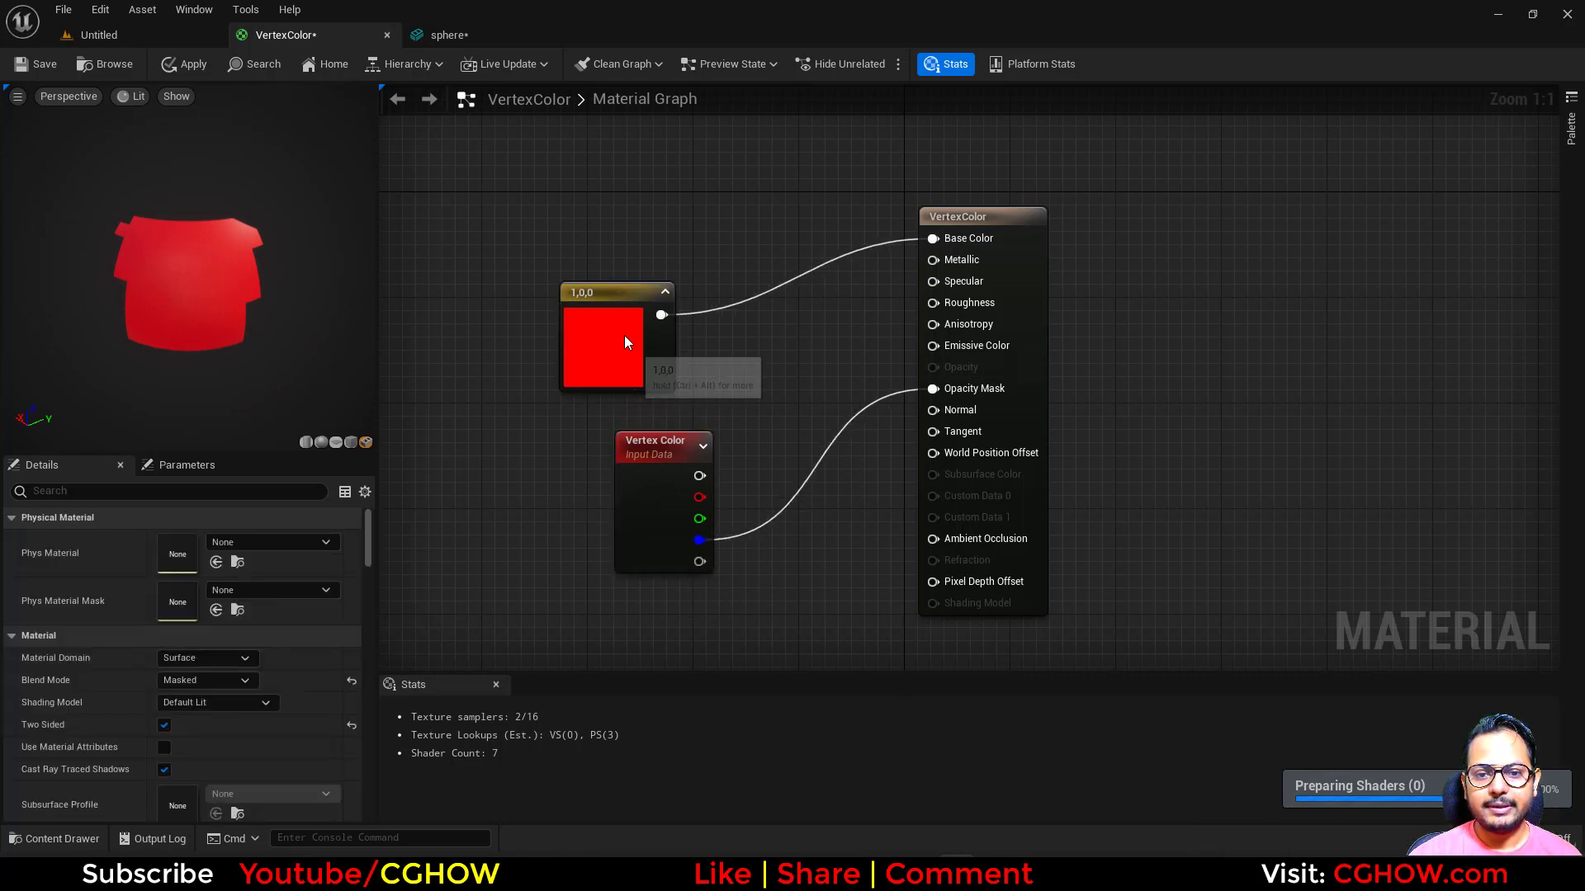
drag(624, 335, 627, 247)
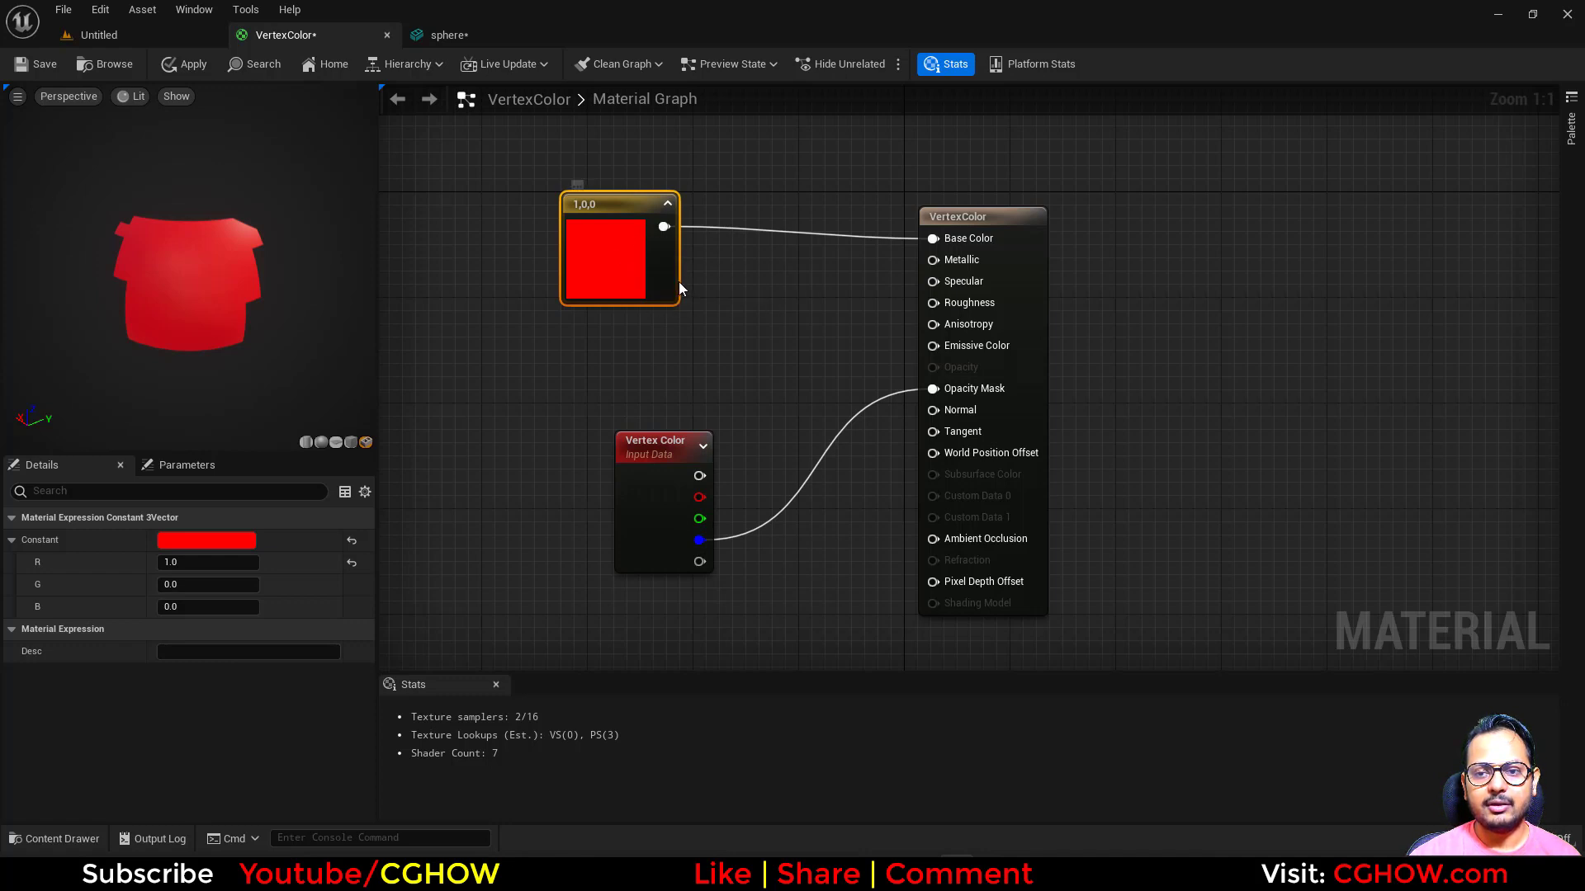
Link Vertex Color's combined RGB output to Emissive Color and break the links into Base Color and Opacity Mask.
drag(699, 475, 944, 343)
alt+click(933, 239)
alt+click(933, 388)
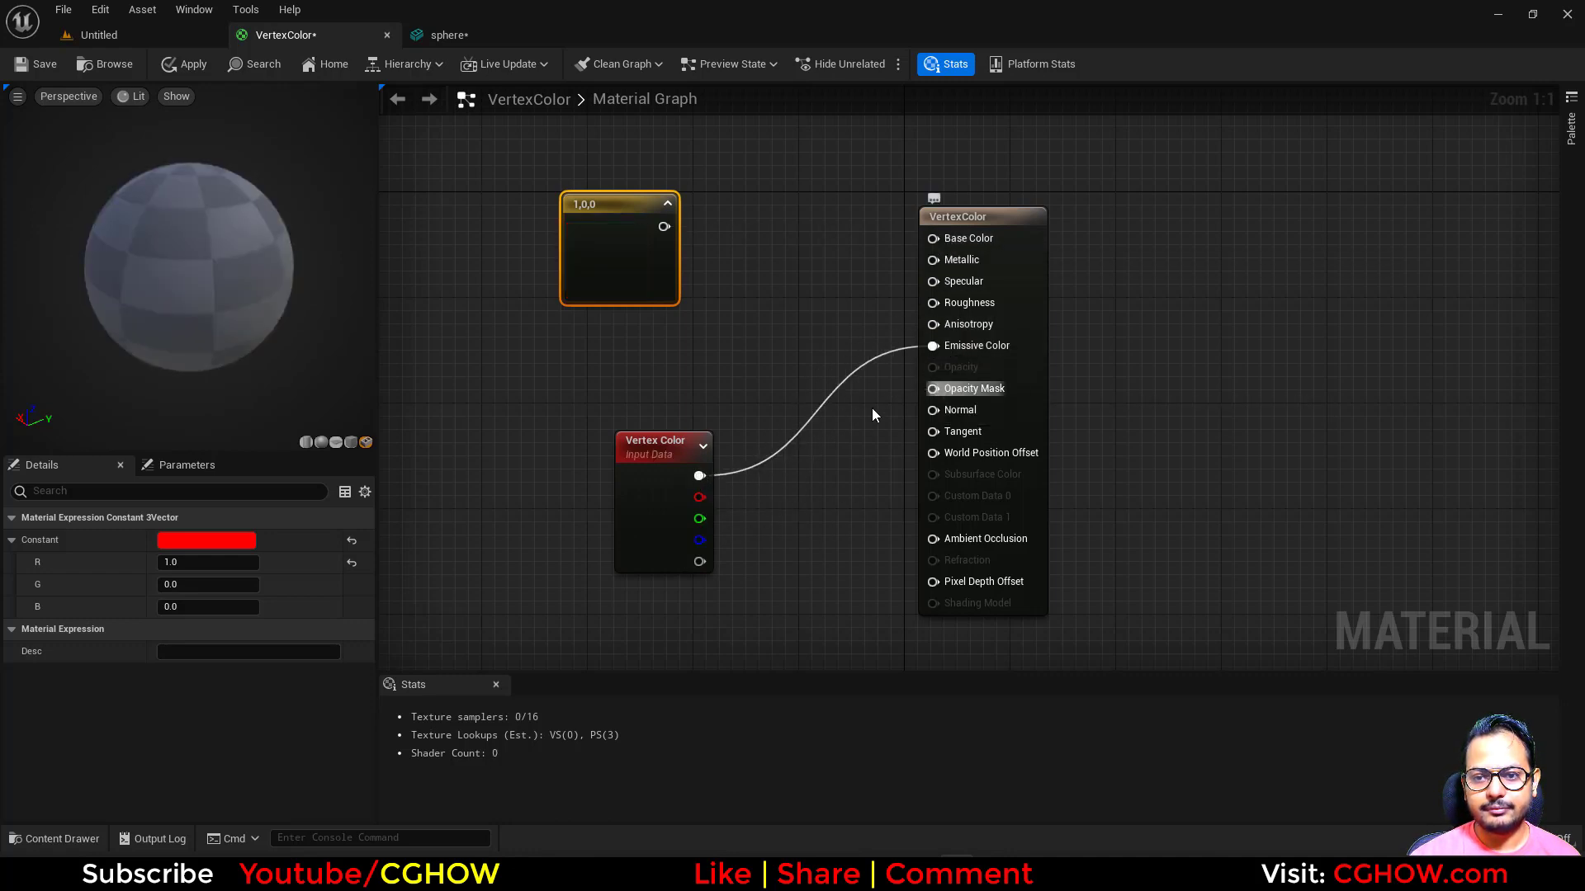
drag(666, 530, 647, 449)
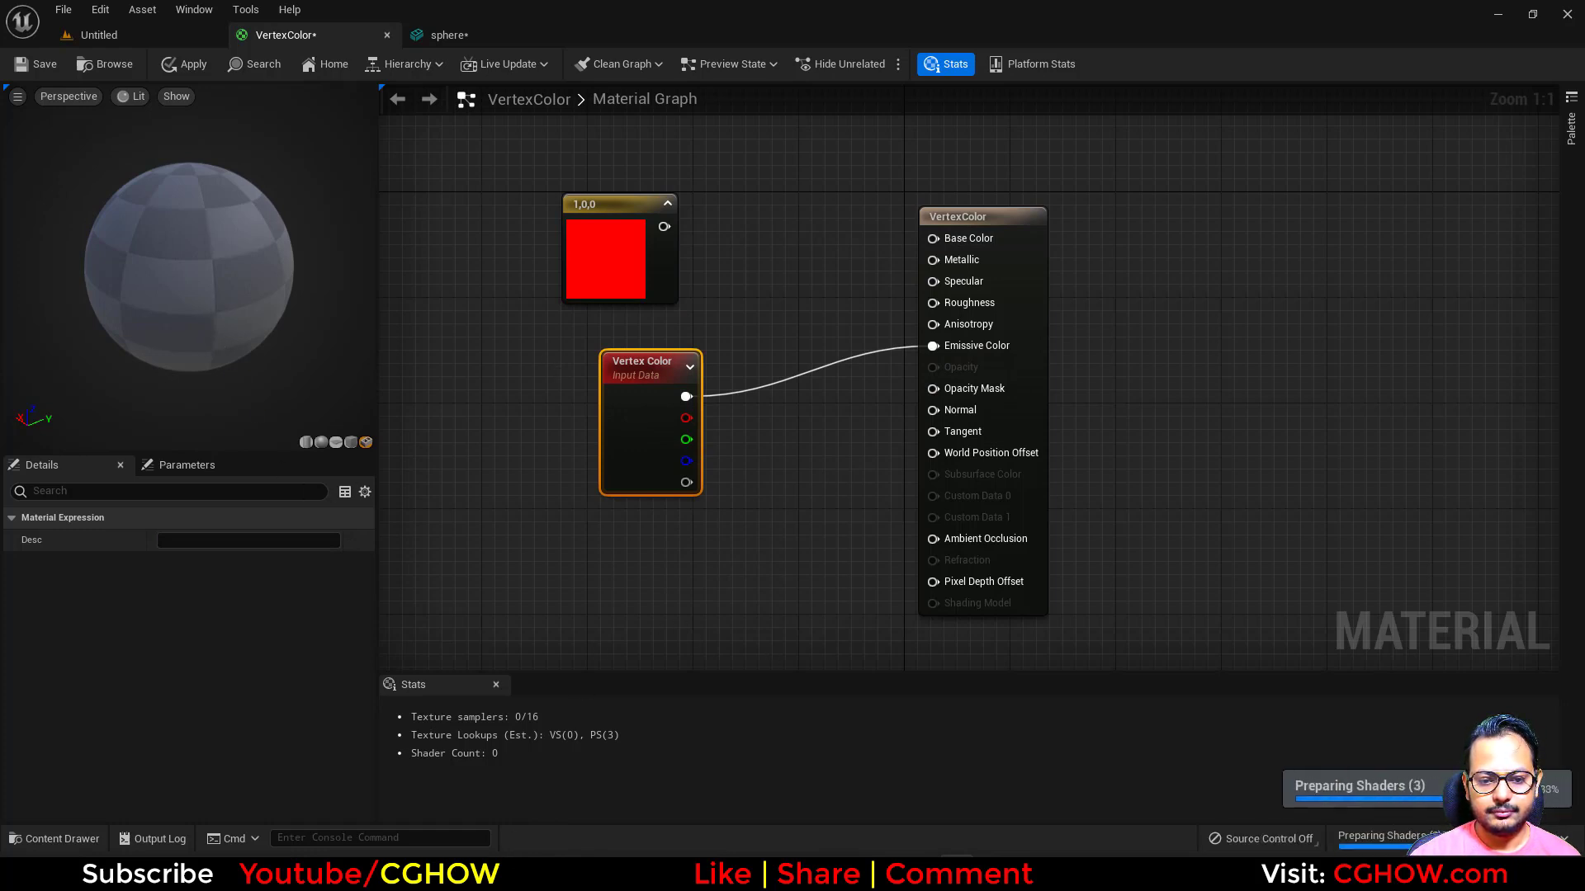
drag(237, 233, 272, 272)
Feed Emissive Color from Vertex Color's red output and then its green output, inspecting the sphere for each channel.
drag(686, 417, 948, 345)
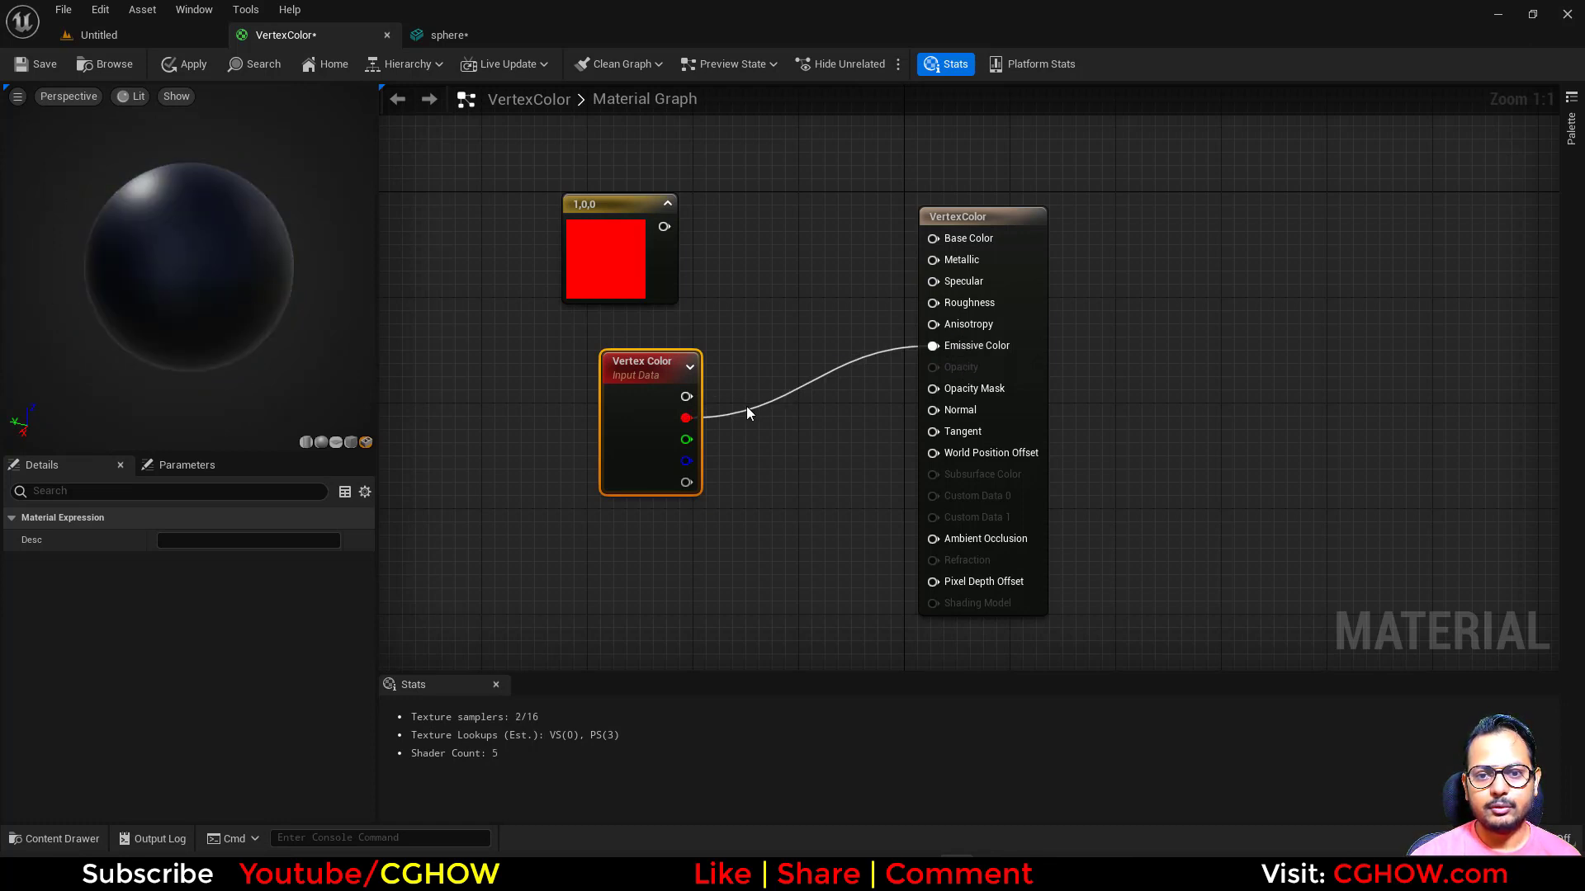
mouse_move(330, 347)
mouse_down()
mouse_move(206, 347)
mouse_move(140, 371)
mouse_up()
drag(686, 439, 941, 345)
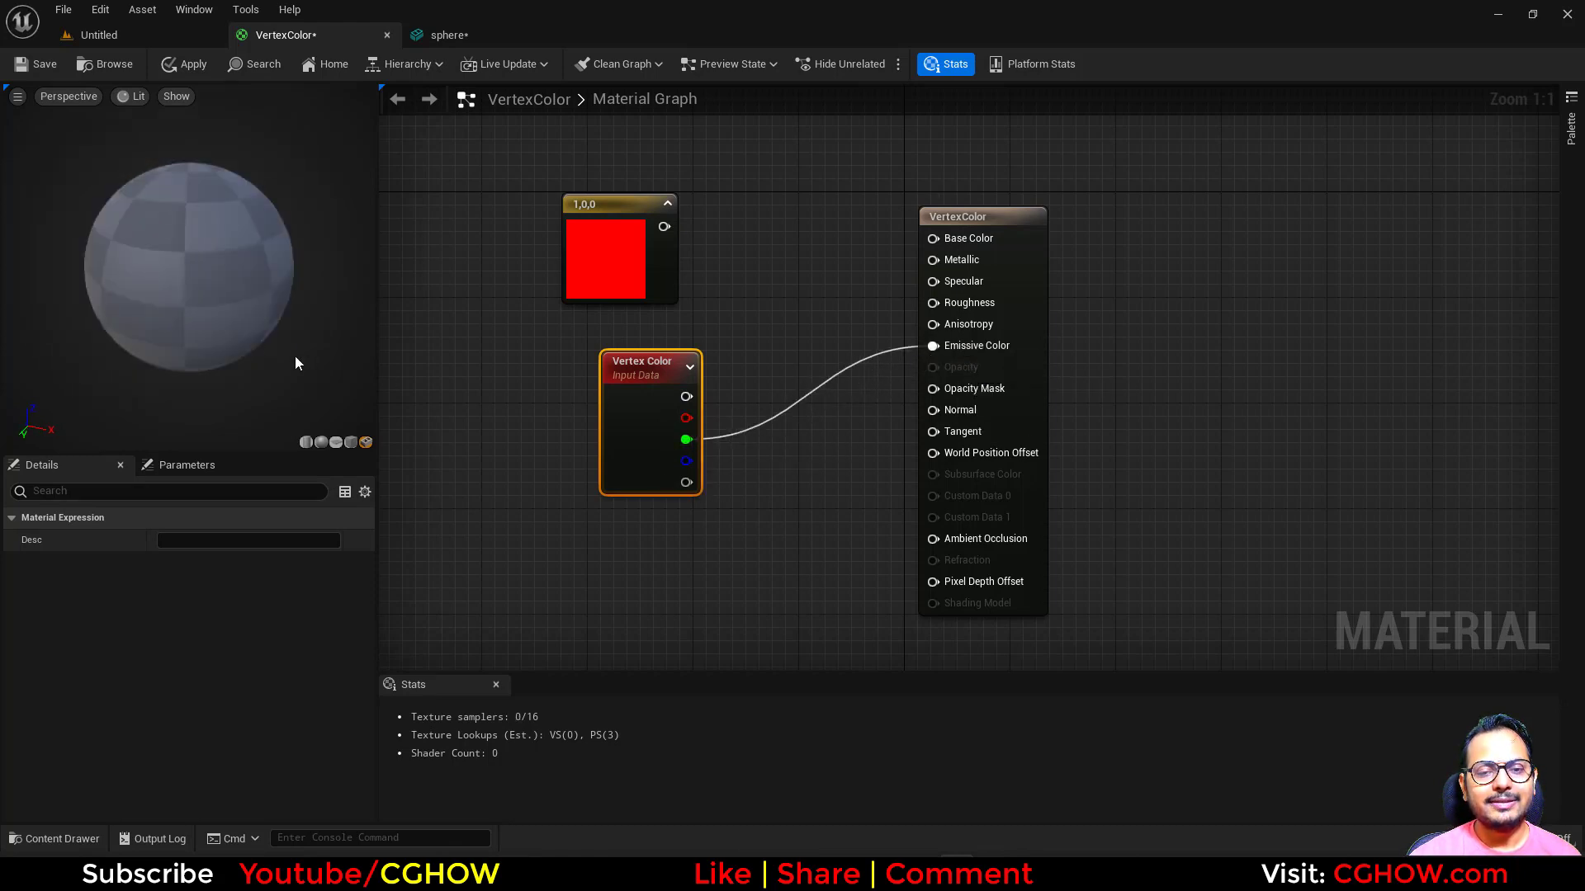
drag(246, 304, 118, 318)
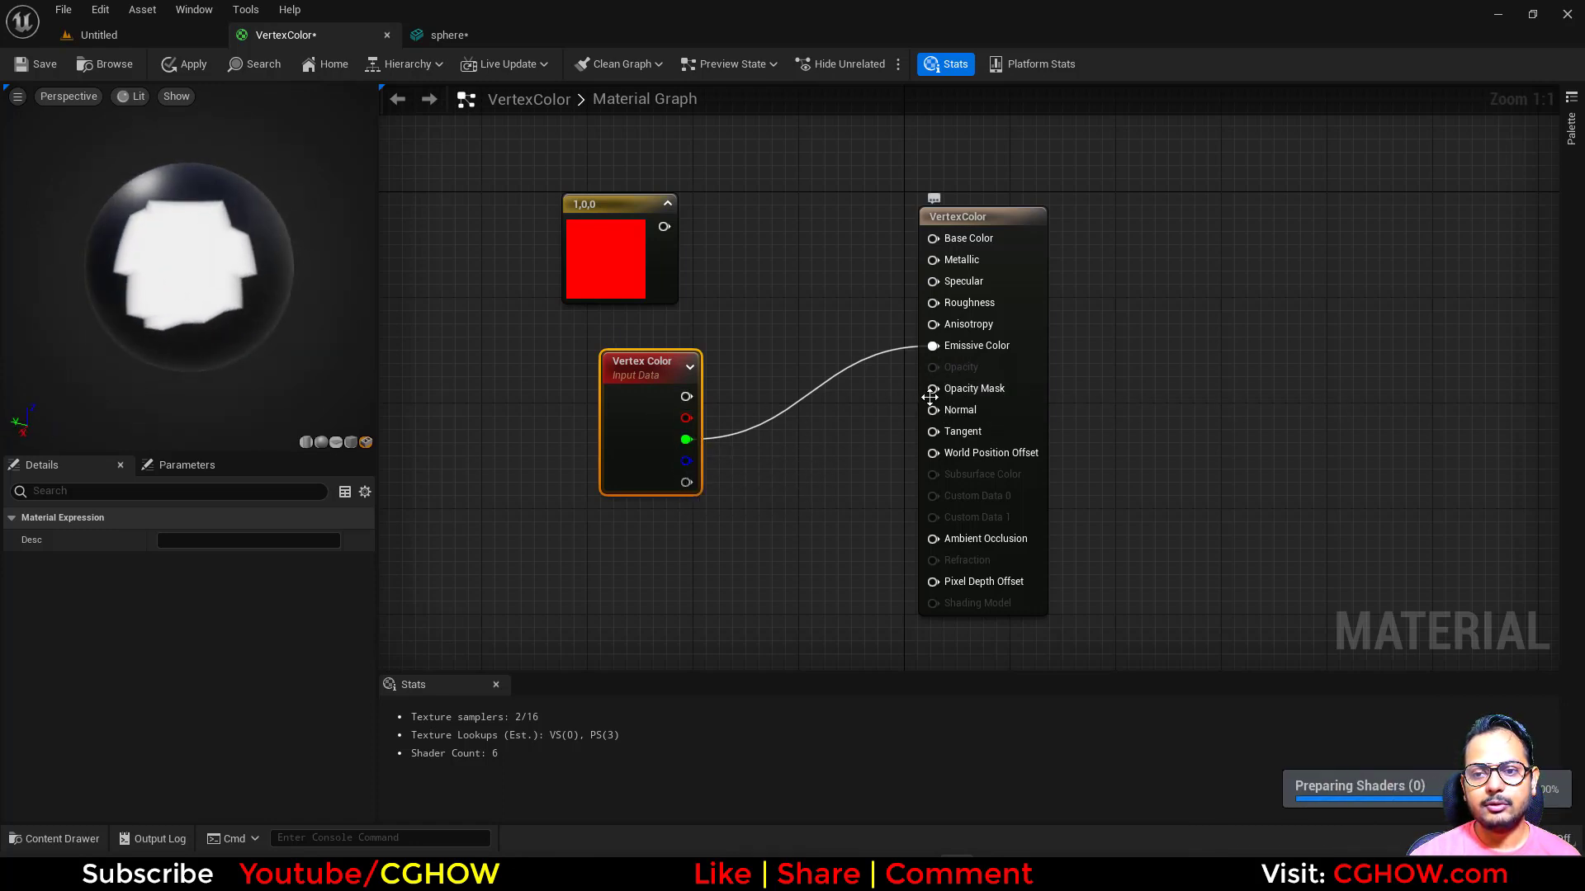
Move the Vertex Color and red constant nodes farther from the material node and add a Lerp node between them.
drag(633, 454, 475, 559)
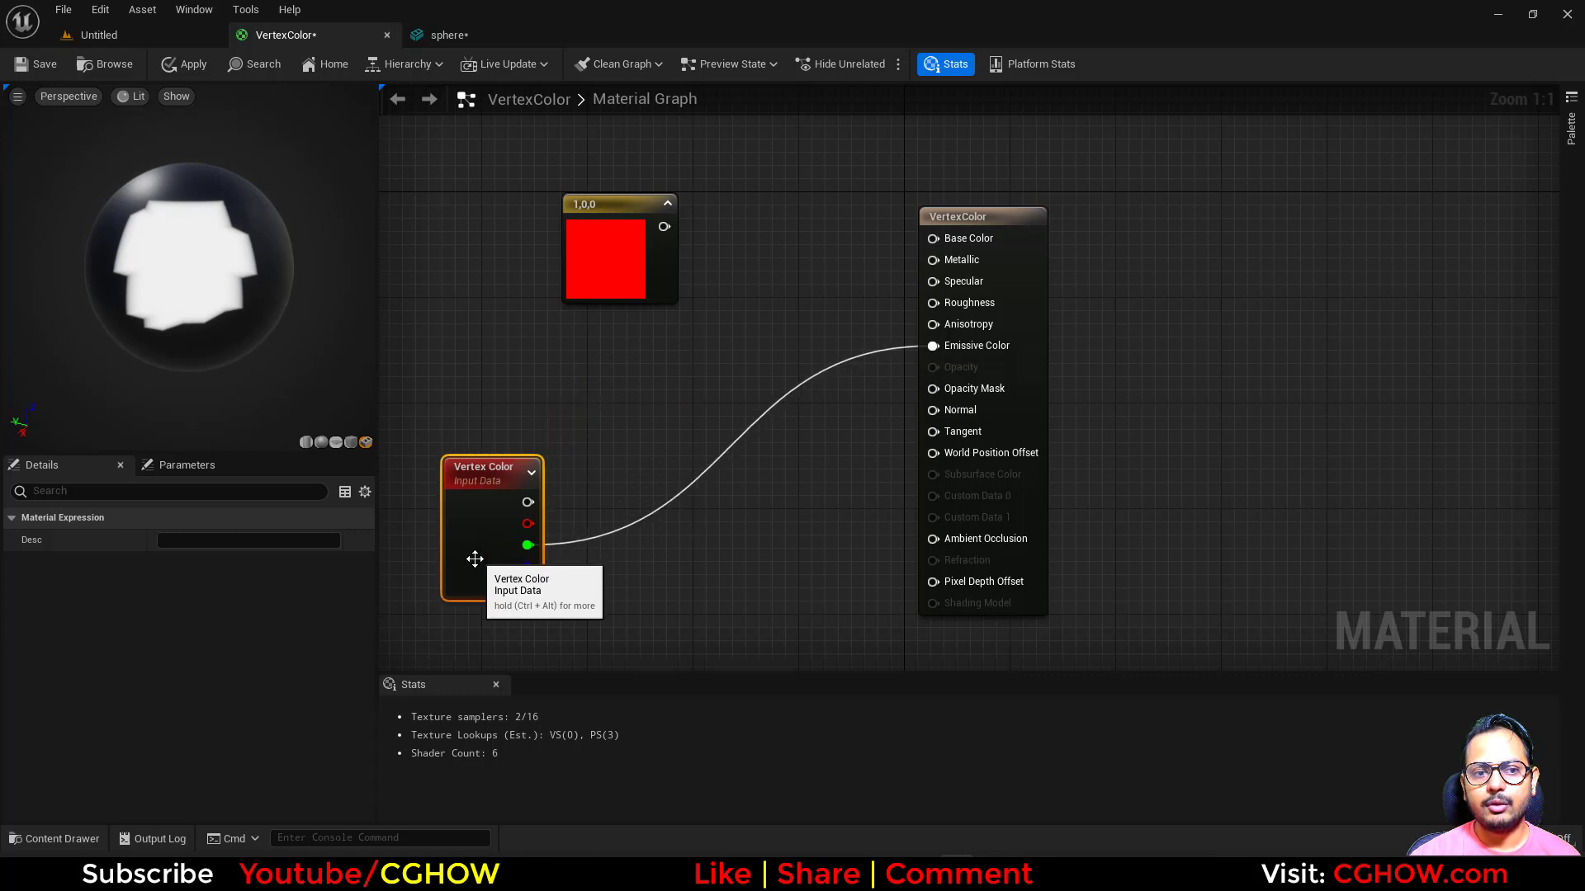
drag(594, 269, 528, 228)
click(616, 375)
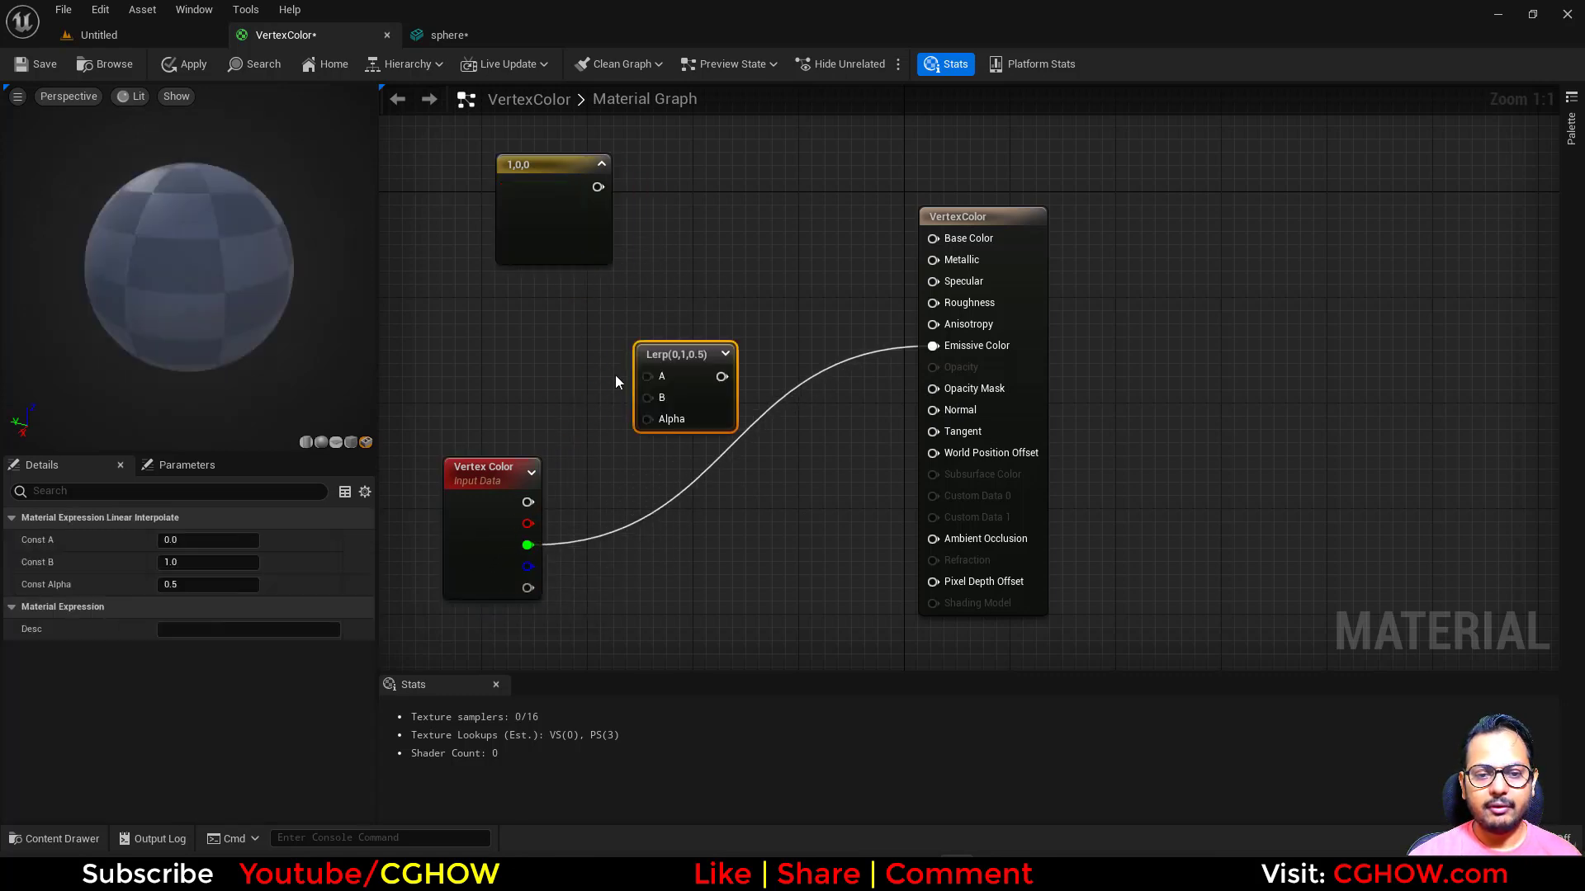
Wire Vertex Color's red output to the Lerp's Alpha, remove the Emissive Color link and connect the Lerp to Base Color.
drag(528, 523, 648, 420)
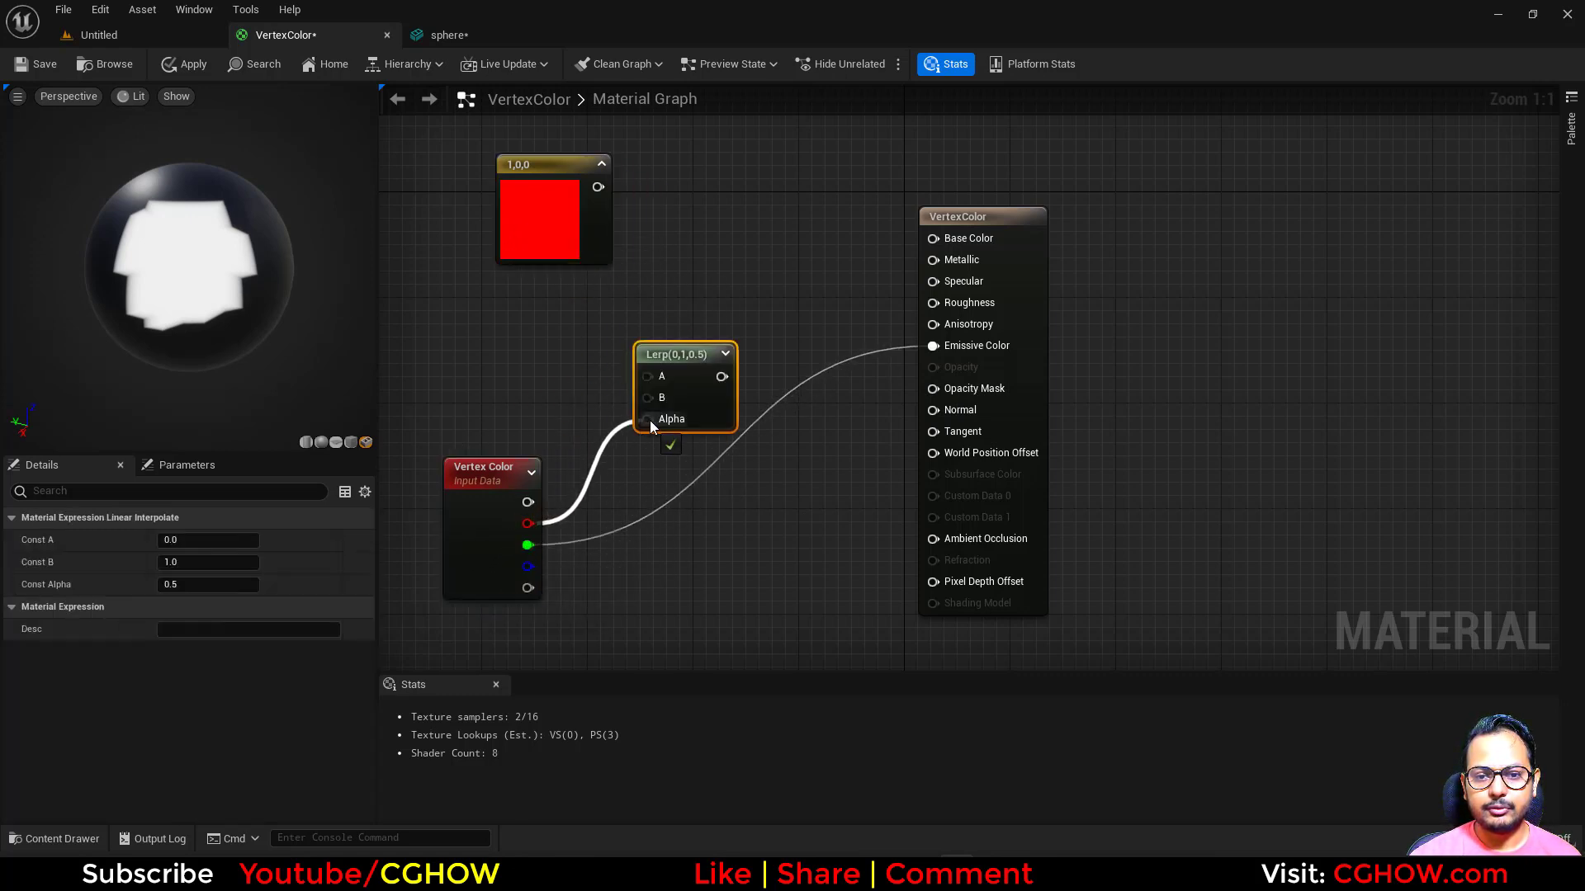
alt+click(932, 346)
drag(706, 377, 932, 238)
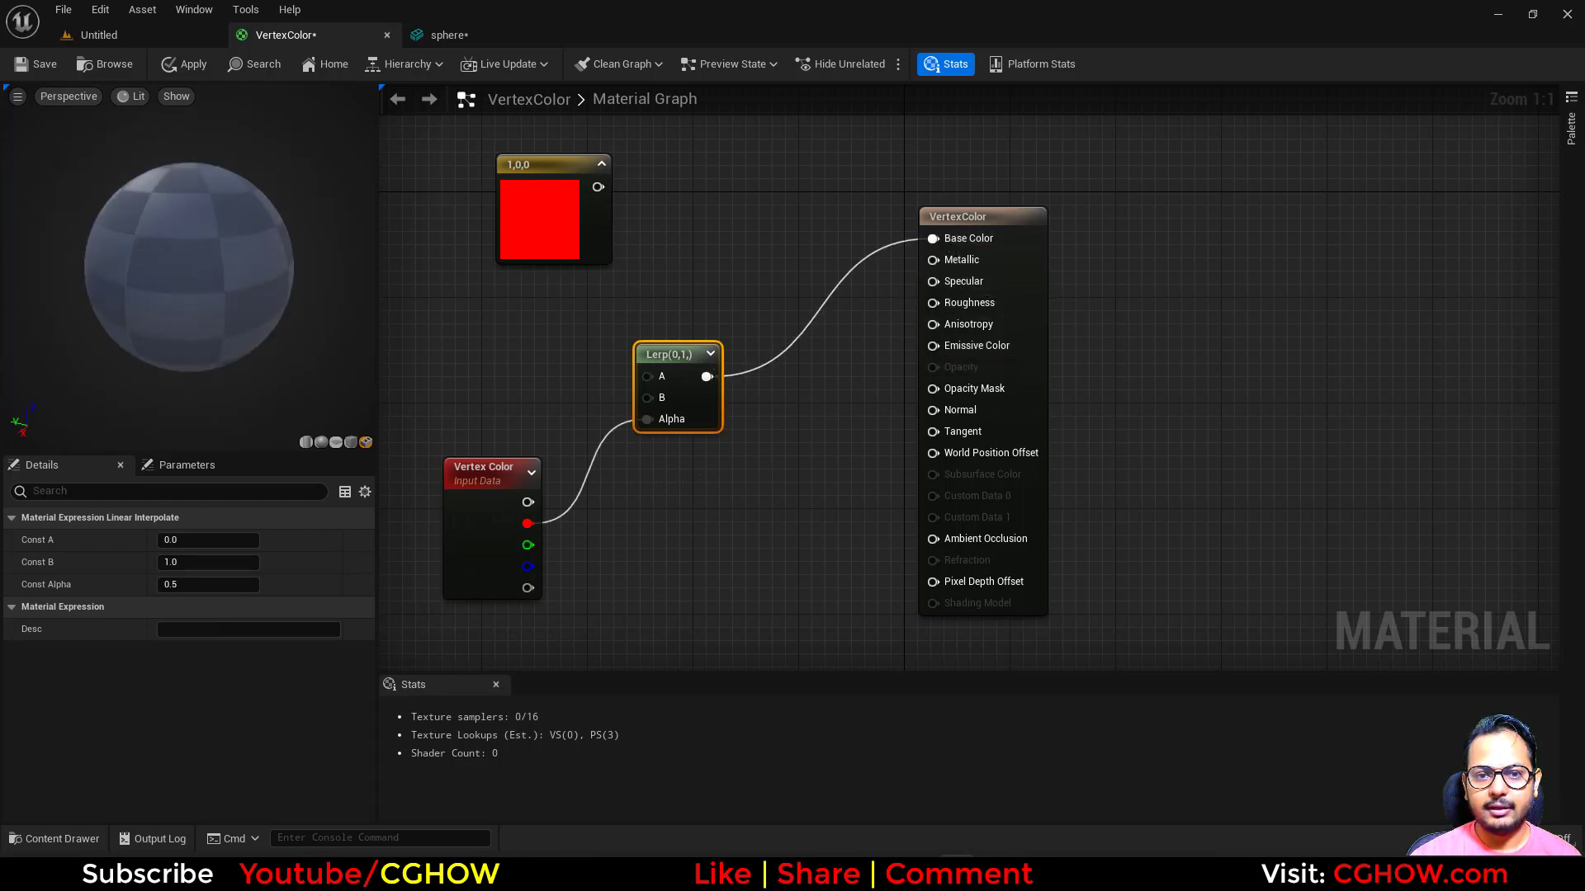
Wire the red constant to the Lerp's A input and move the constant up to make room below it.
right_drag(699, 475, 795, 542)
drag(692, 256, 744, 443)
drag(636, 295, 623, 189)
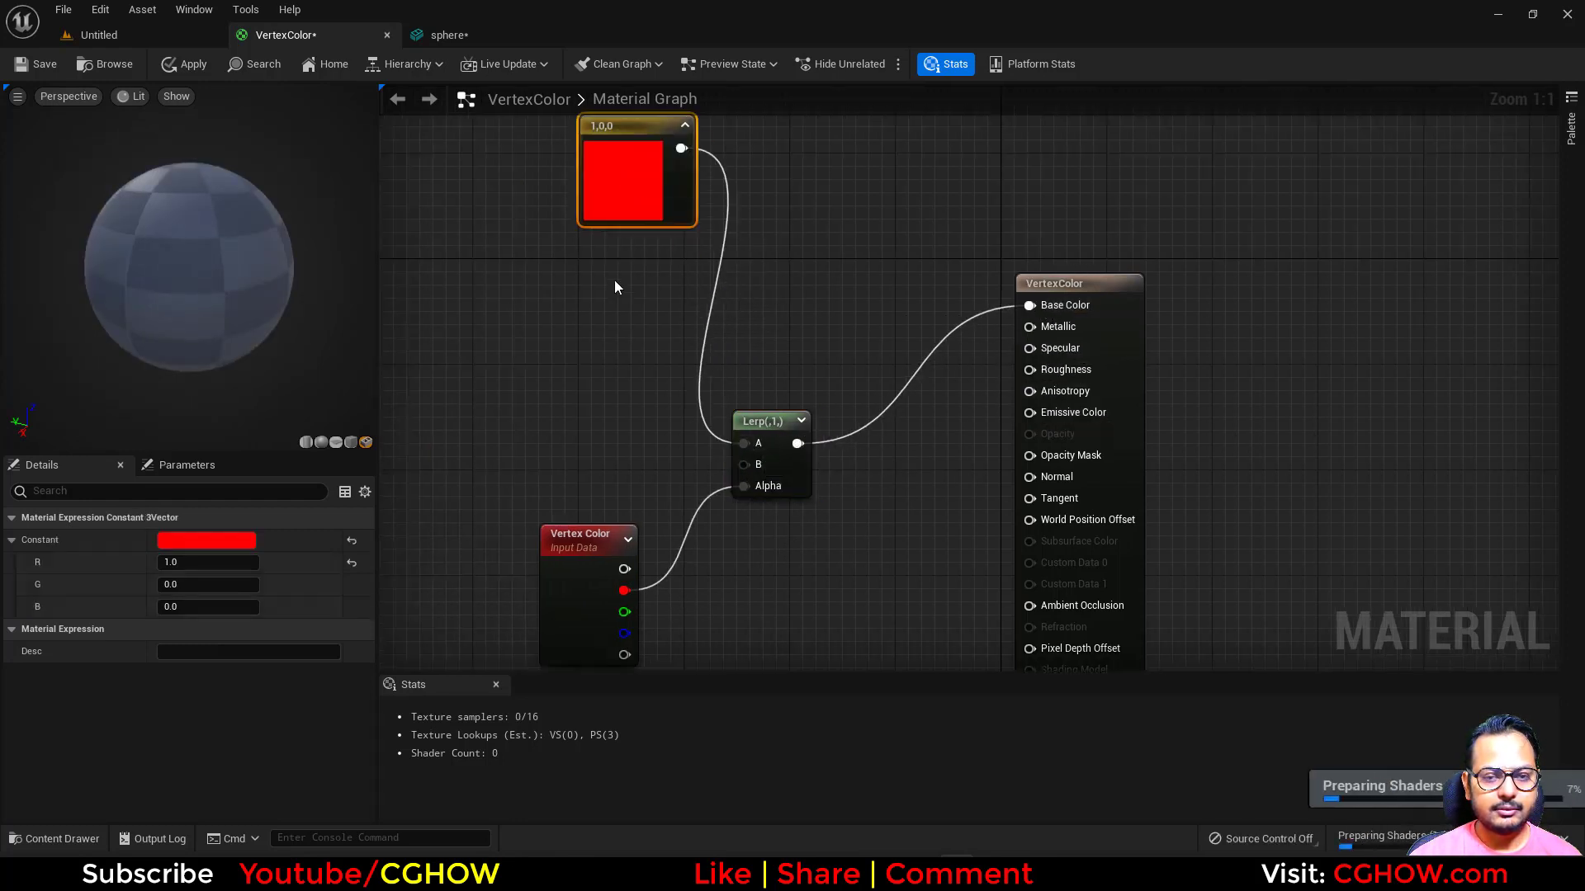
Duplicate the red constant, set the copy's G to 1 and wire it to the Lerp's B input, checking the preview.
key(ctrl+d)
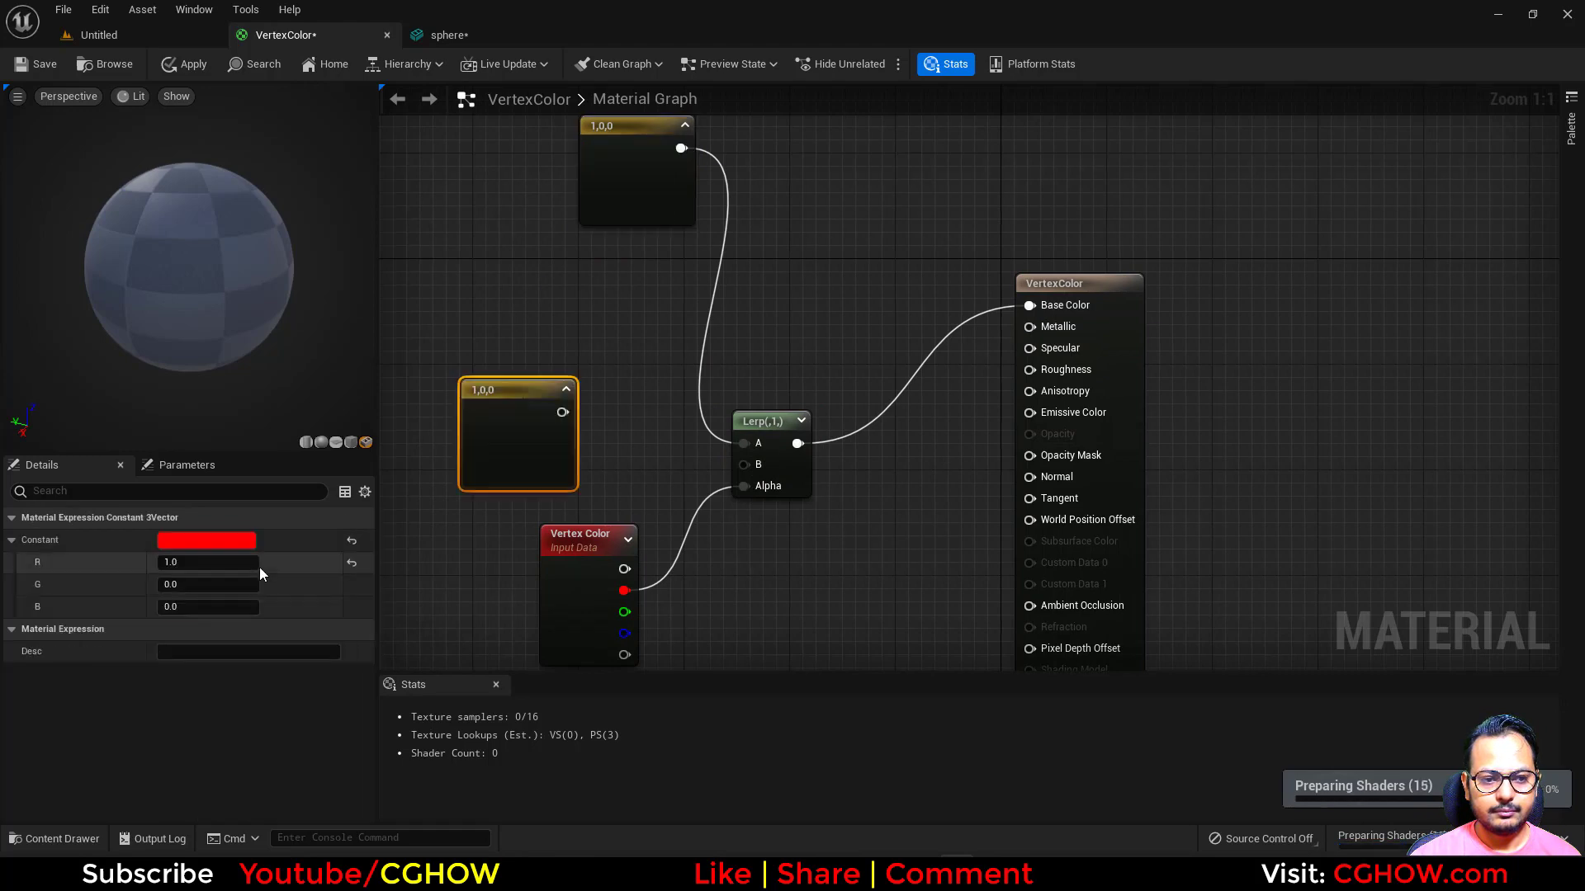
click(198, 584)
text(1)
key(Return)
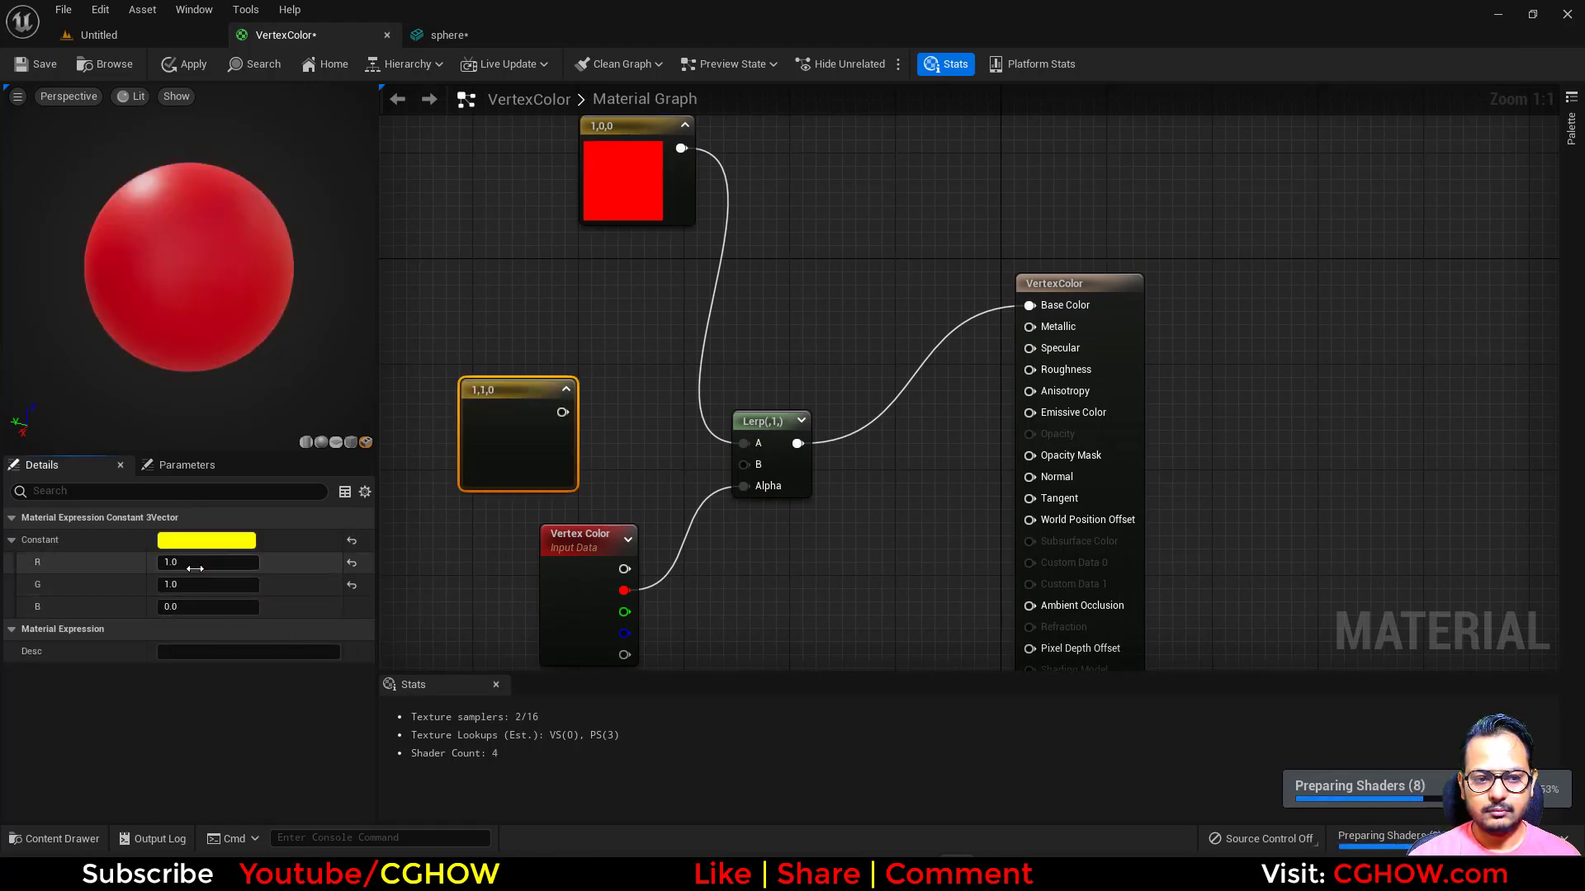
drag(562, 412, 744, 465)
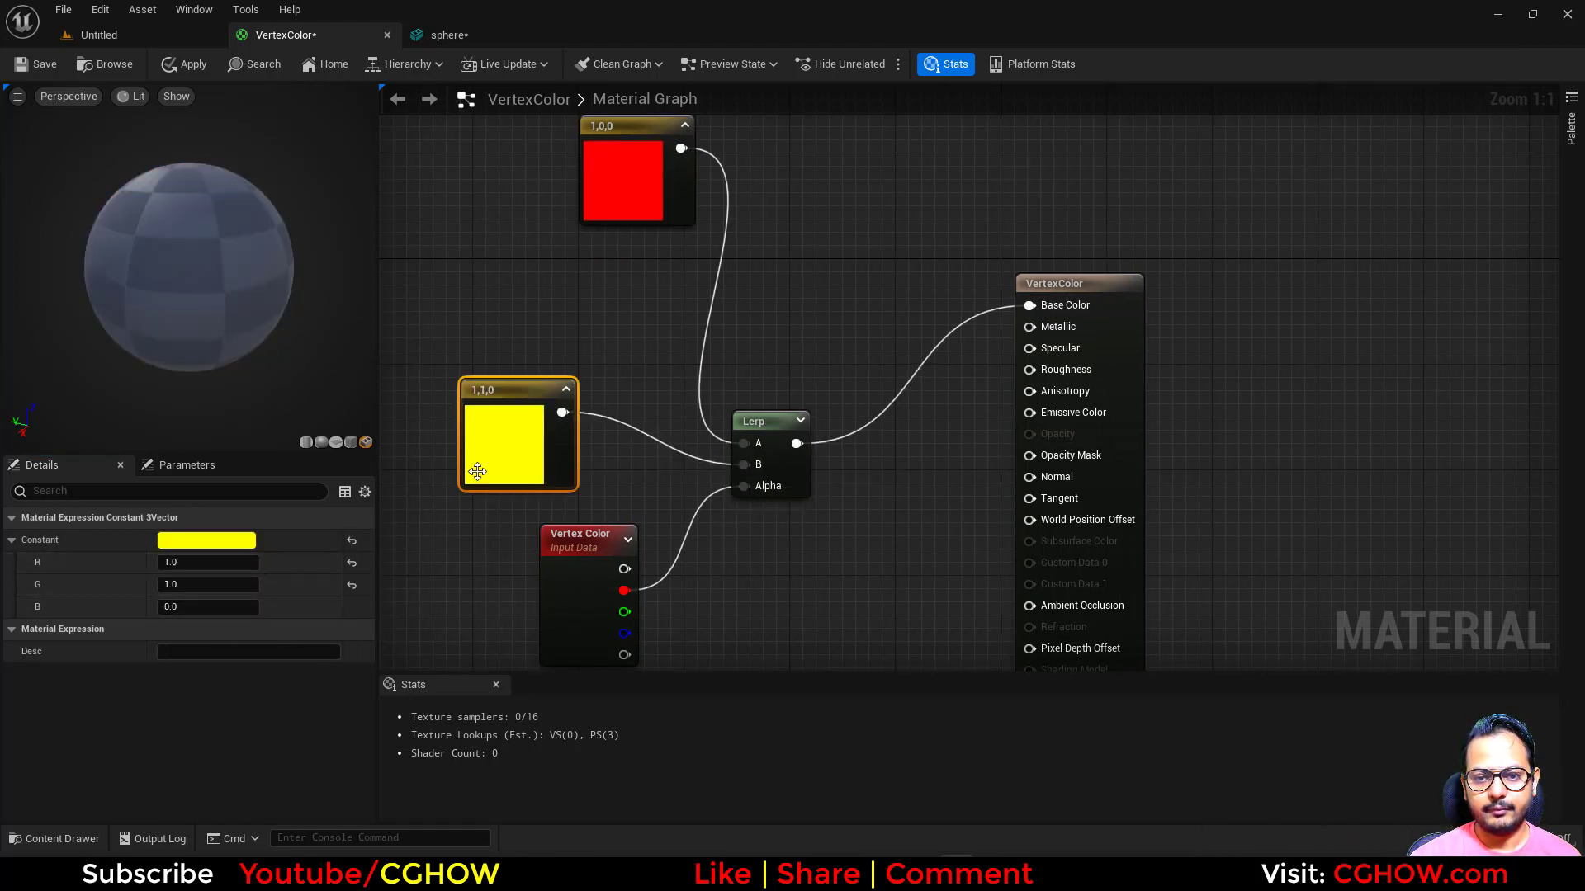
drag(266, 413, 367, 406)
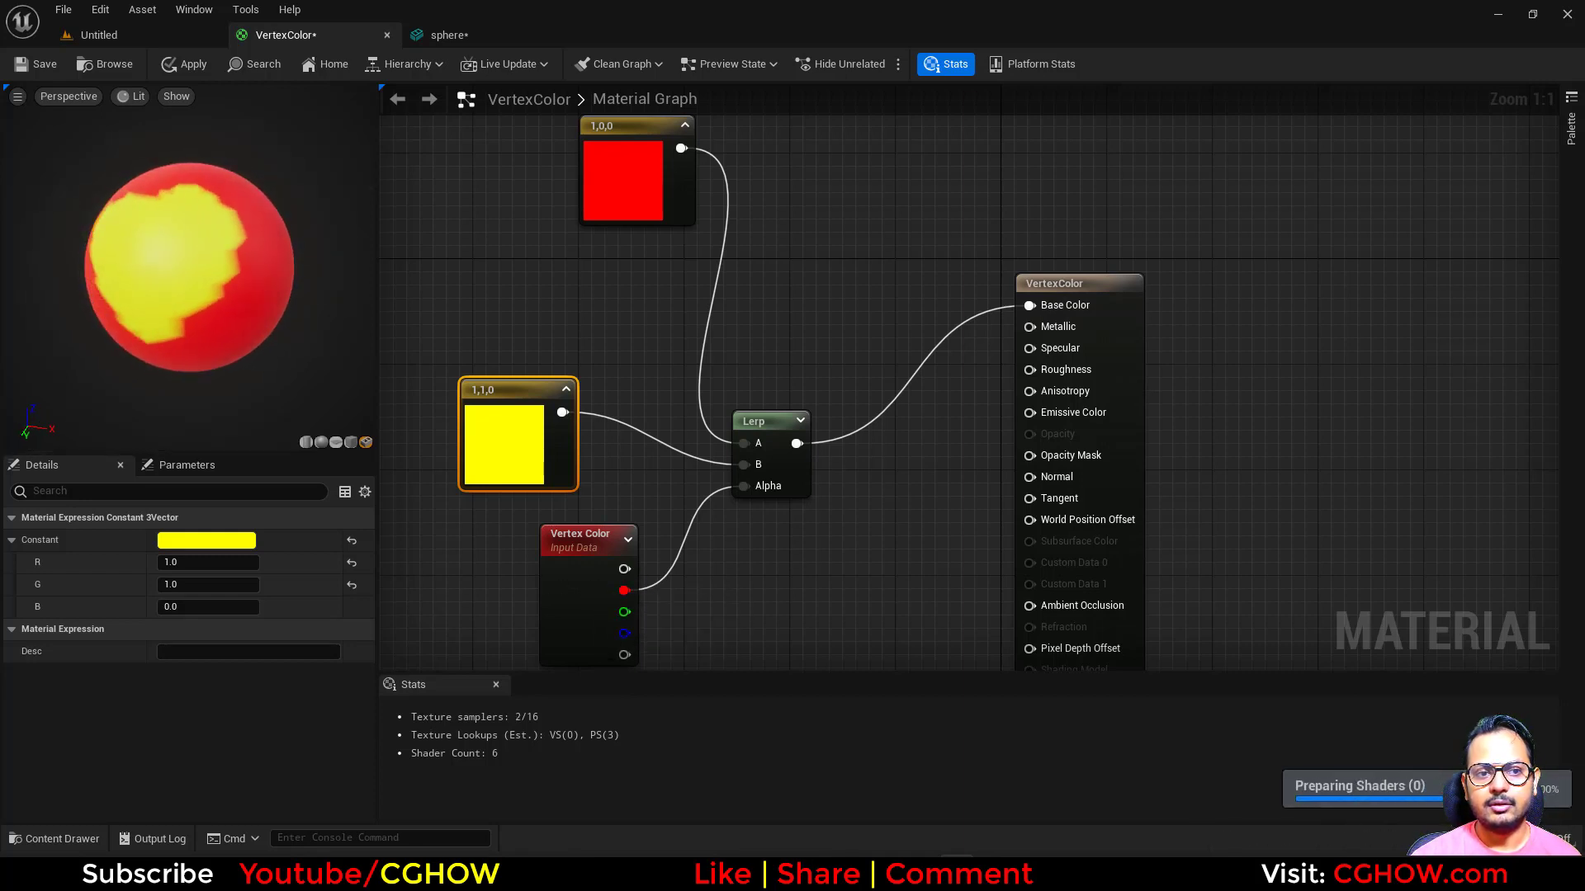
Move the Vertex Color node down below the yellow constant and inspect the blended colours around the preview sphere.
right_drag(715, 566, 746, 427)
drag(626, 474, 597, 552)
drag(476, 437, 692, 644)
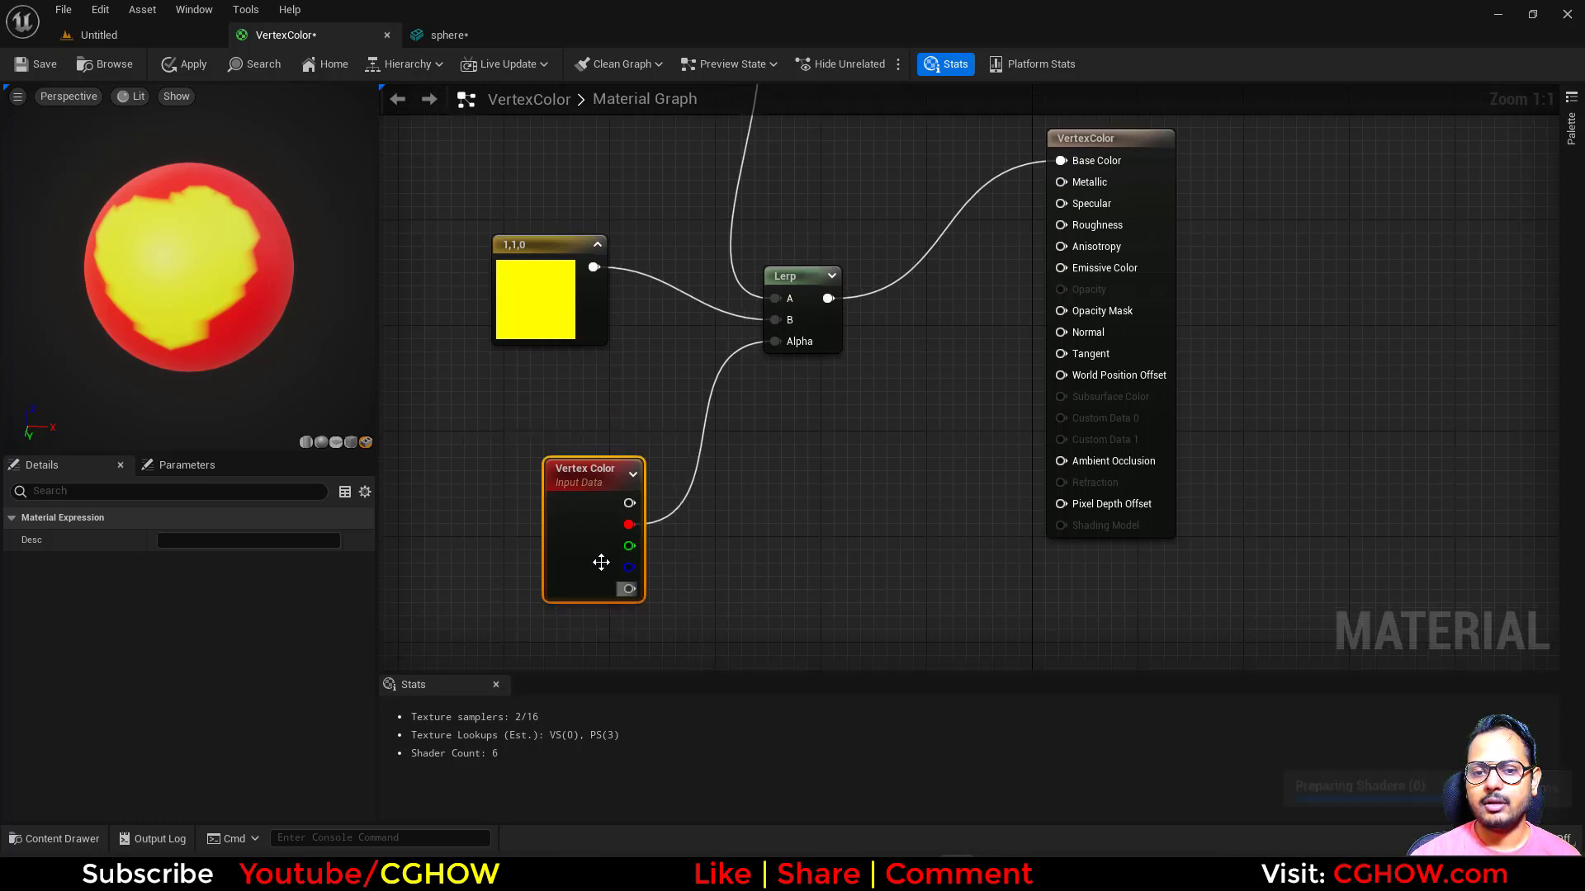
mouse_move(597, 536)
mouse_down()
mouse_move(581, 478)
mouse_move(572, 533)
mouse_up()
drag(231, 329, 91, 329)
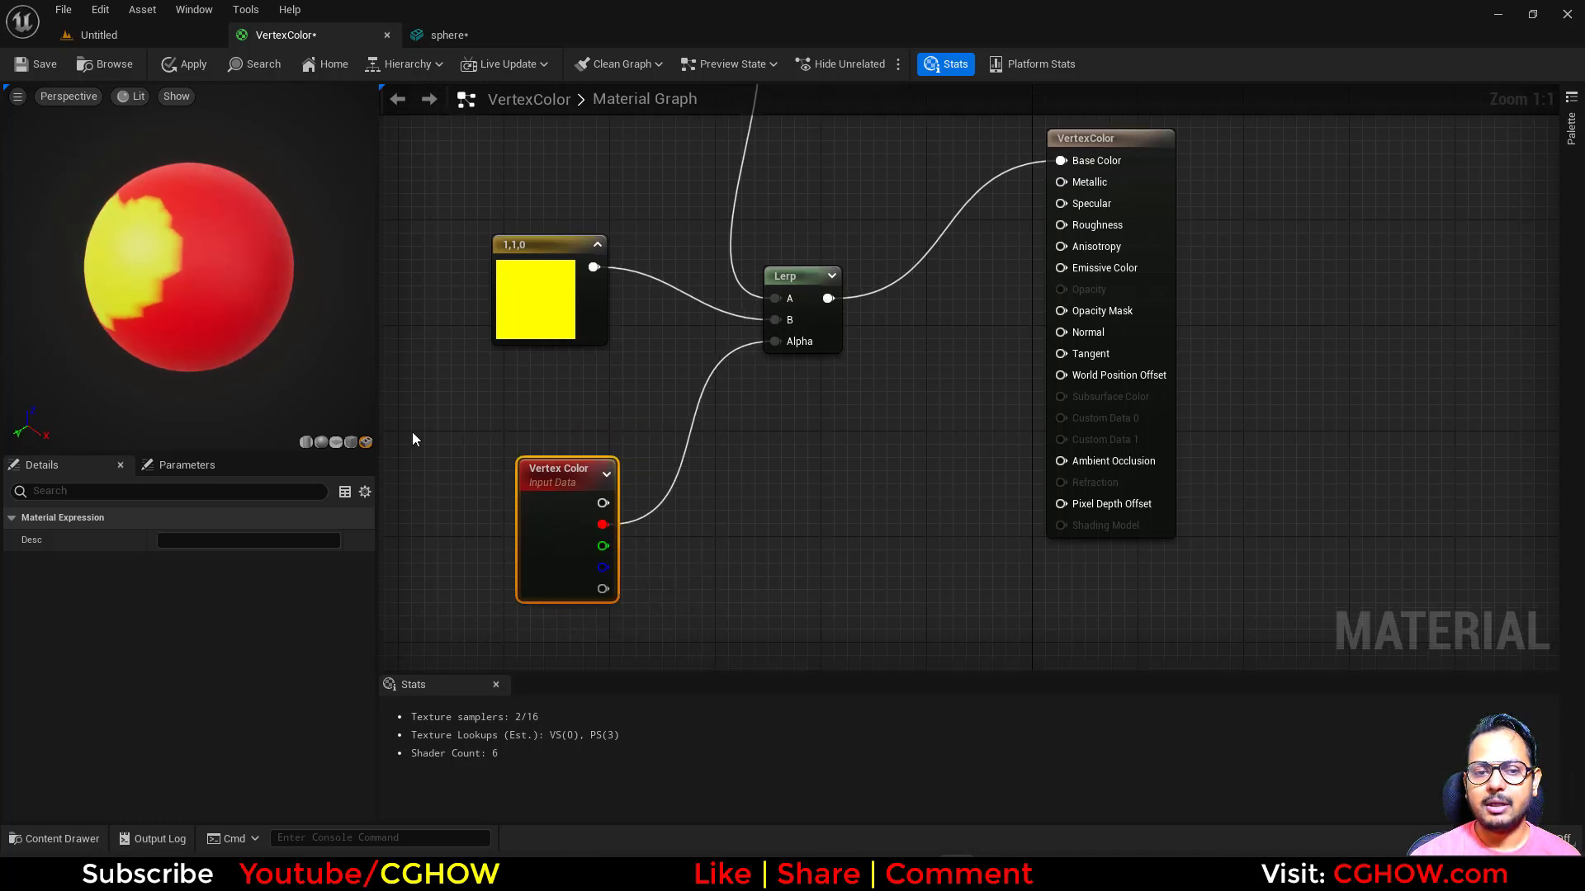
drag(327, 209, 355, 186)
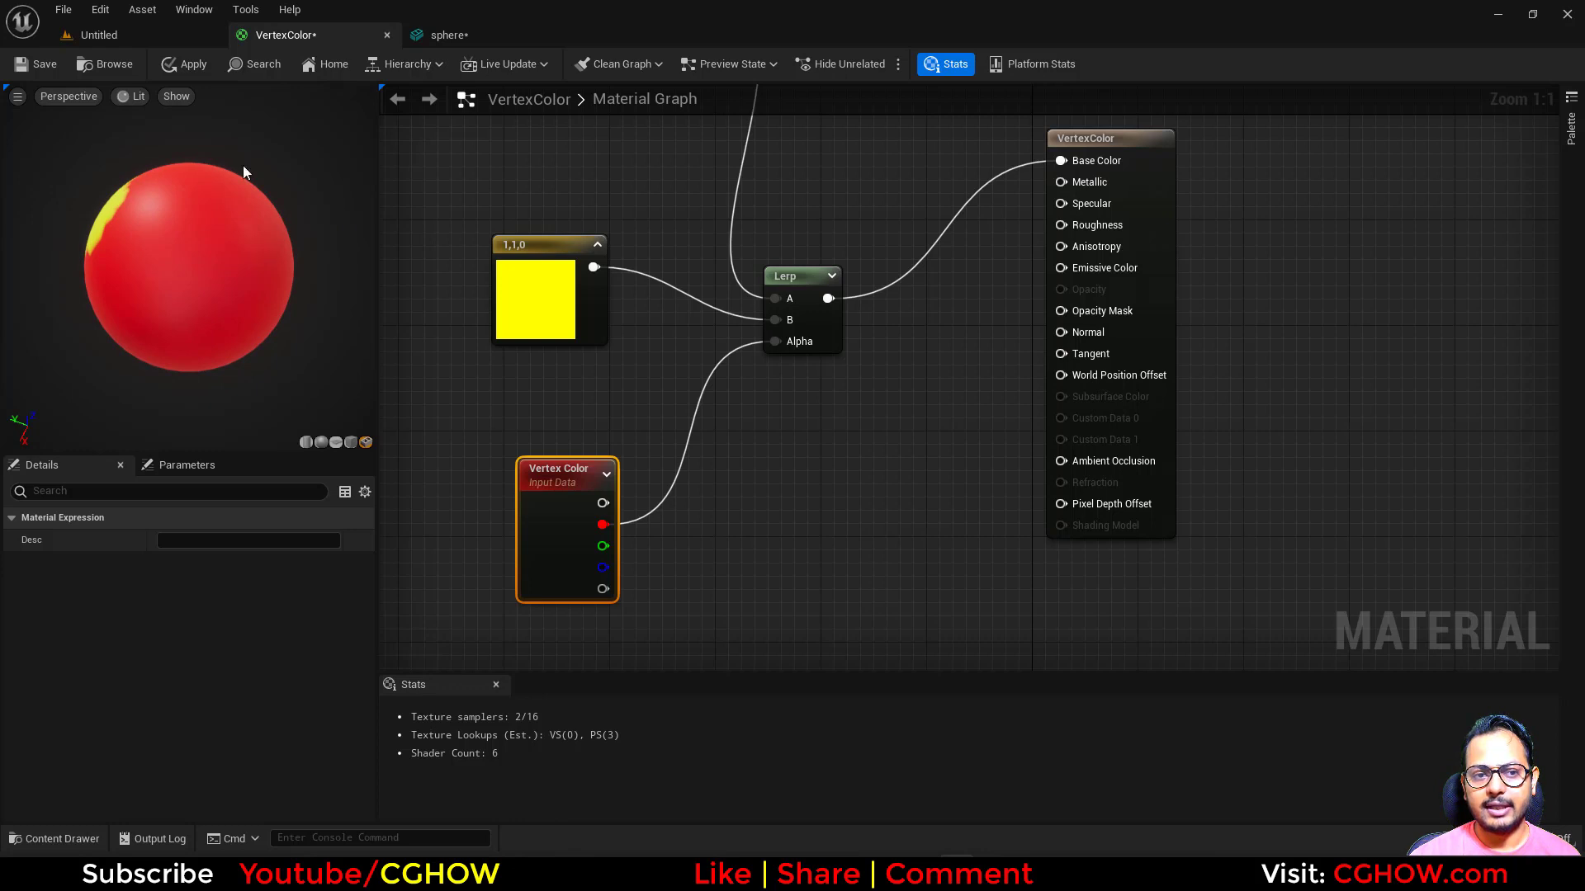
drag(195, 284, 264, 281)
Bring the Vertex Color node back up closer to the yellow constant and move the Lerp node nearer the material node.
right_drag(791, 480, 855, 508)
right_drag(738, 558, 696, 490)
drag(479, 364, 729, 583)
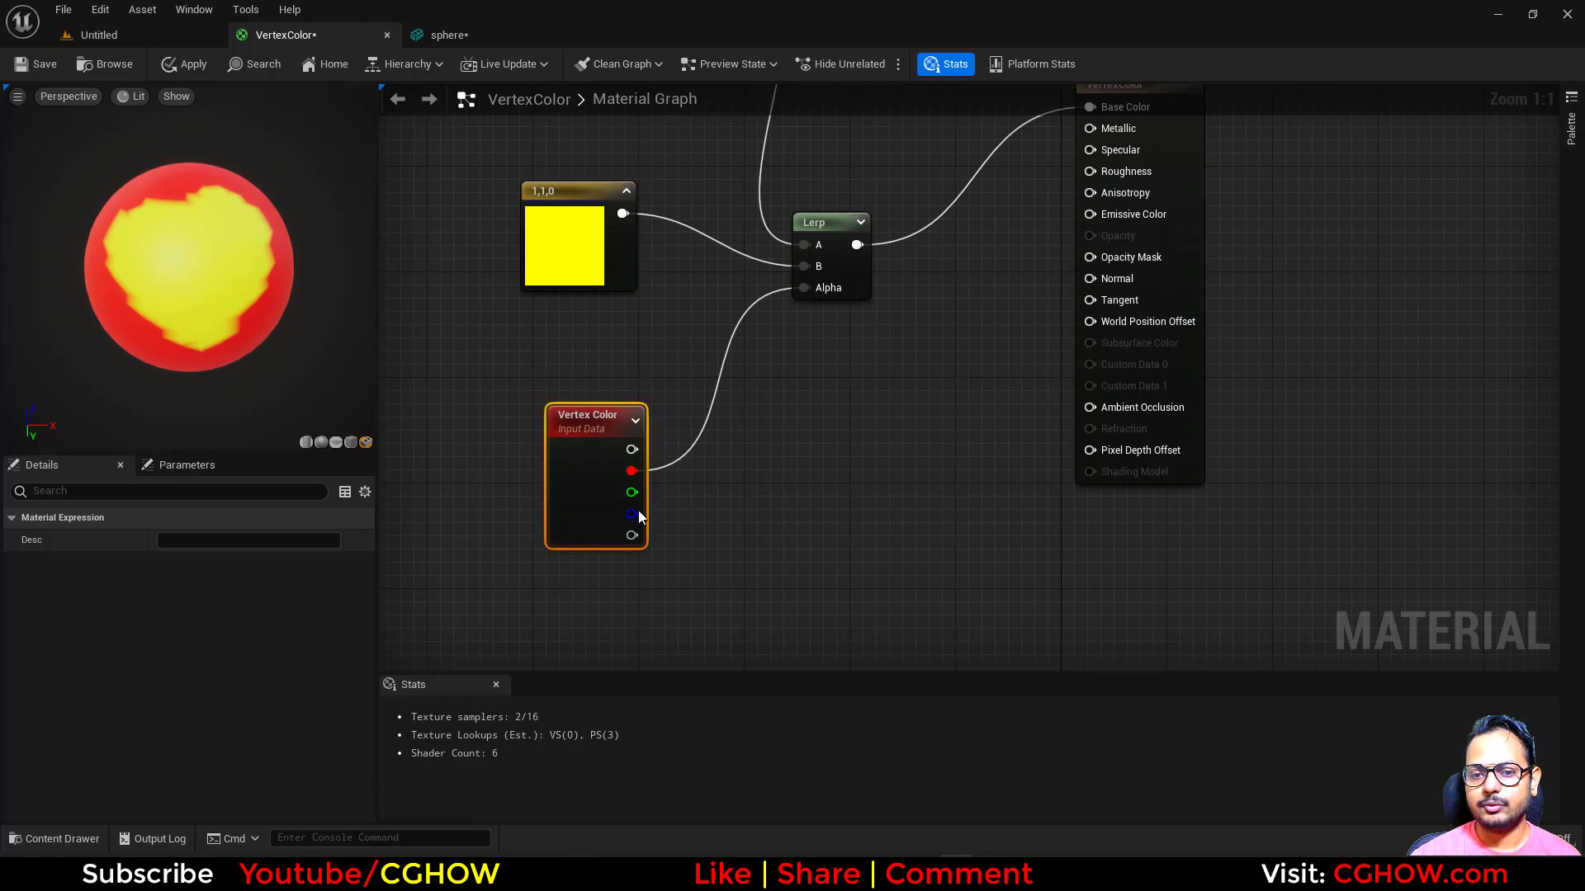
drag(609, 487, 626, 417)
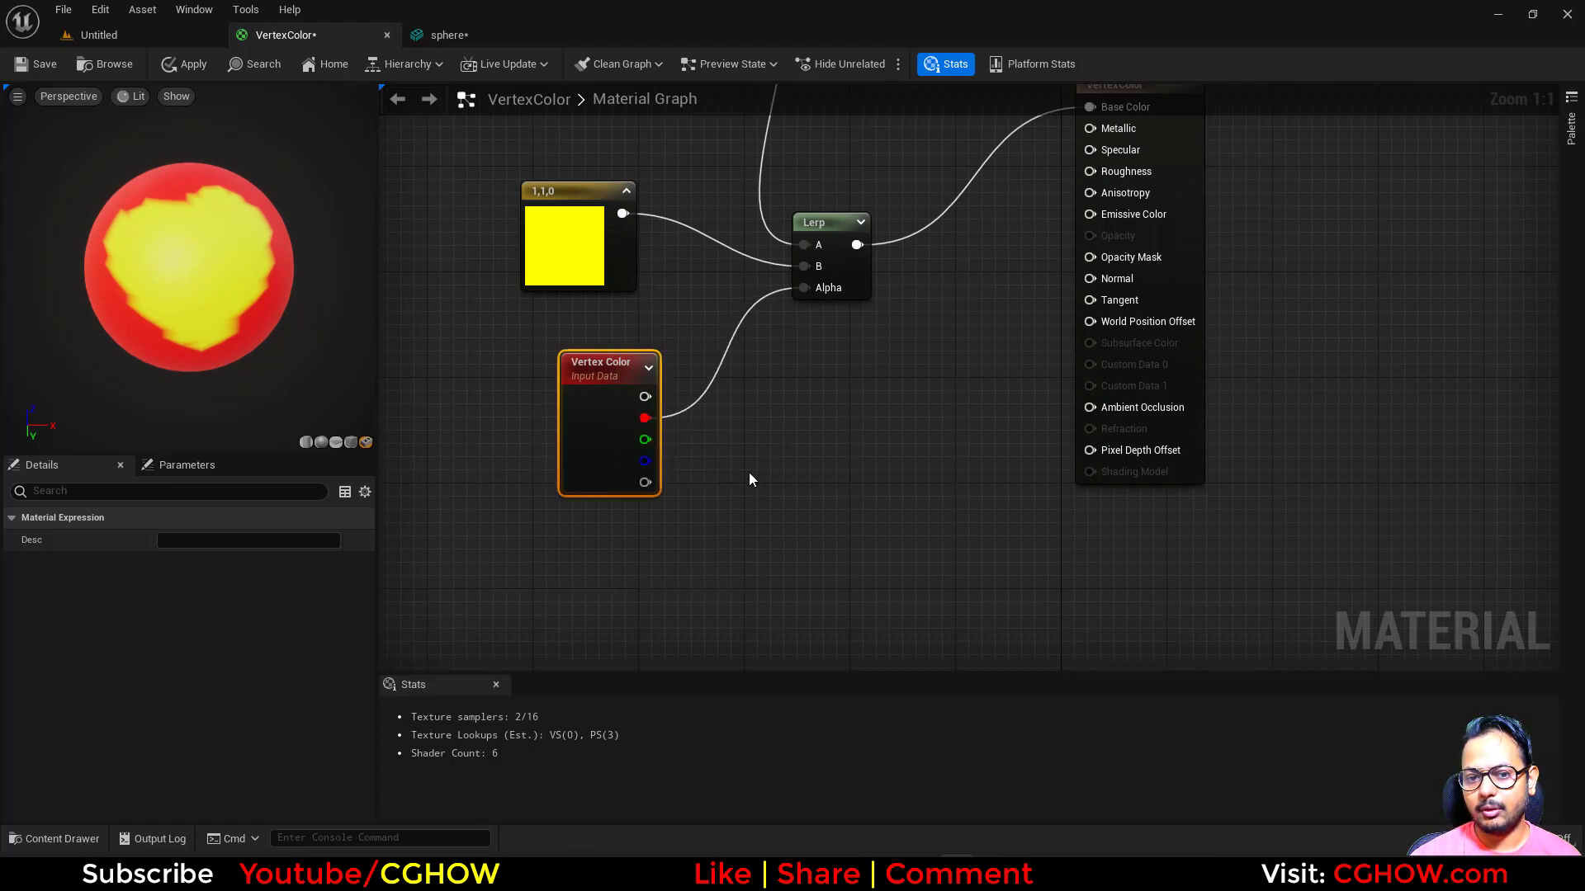
right_drag(749, 472, 671, 611)
drag(227, 342, 196, 320)
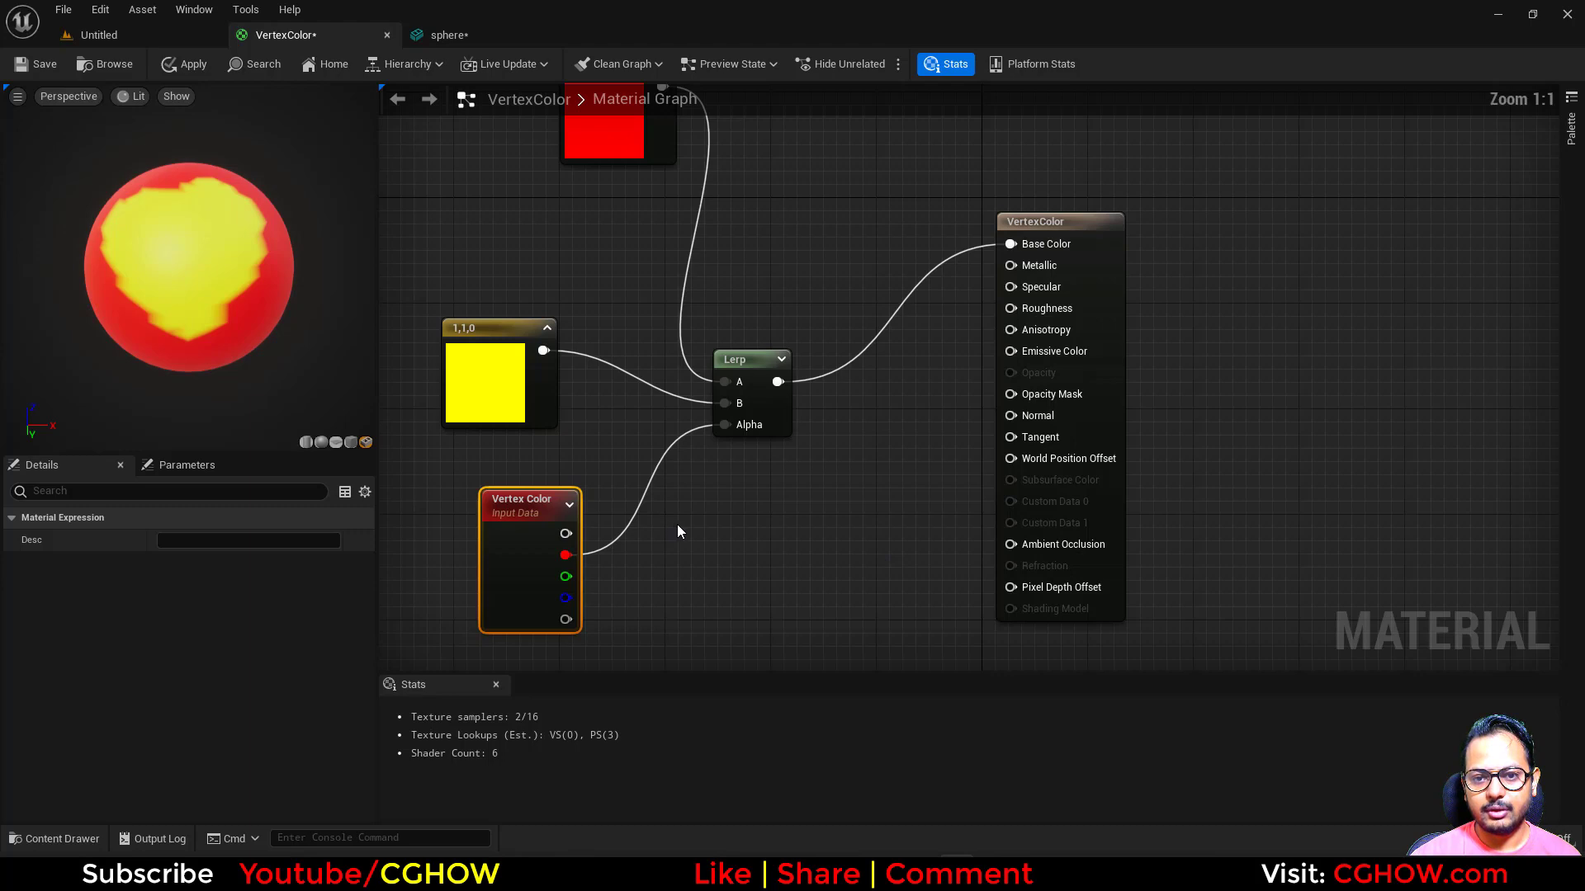
drag(780, 409, 853, 365)
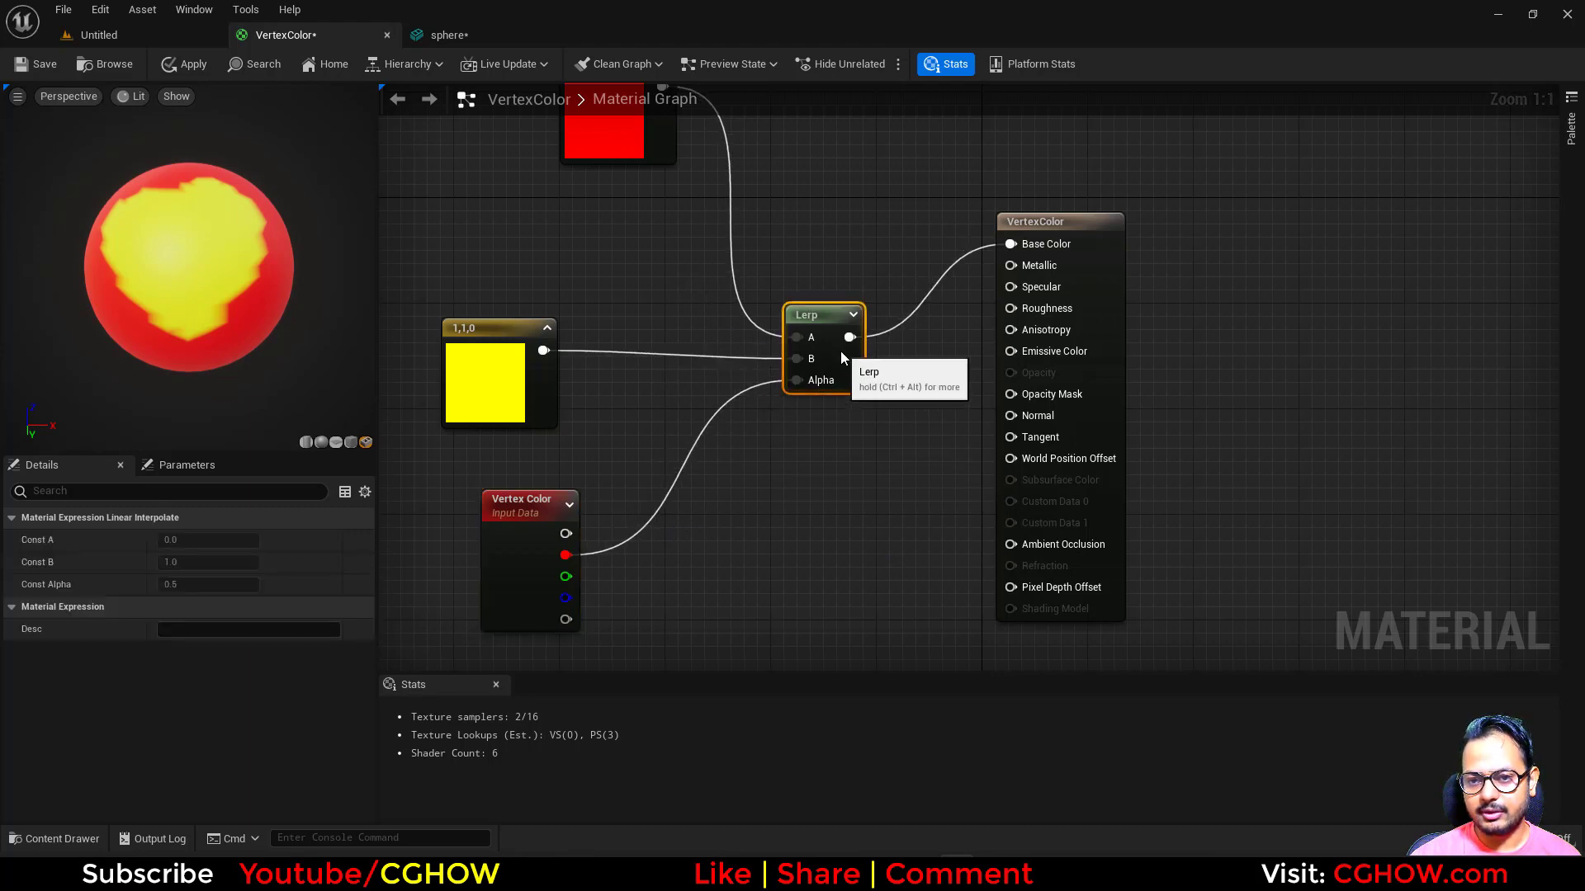